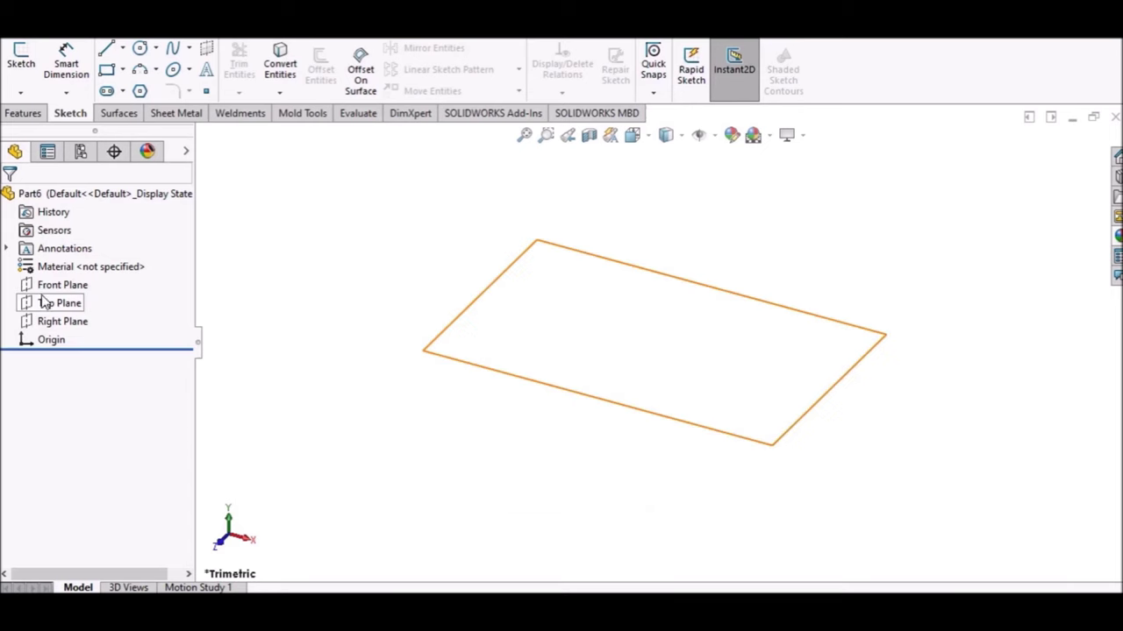
Start a sketch on the Front Plane and draw a vertical centerline up from the origin.
{"action": "left_click", "coordinate": [53, 285]}
{"action": "left_click", "coordinate": [57, 261]}
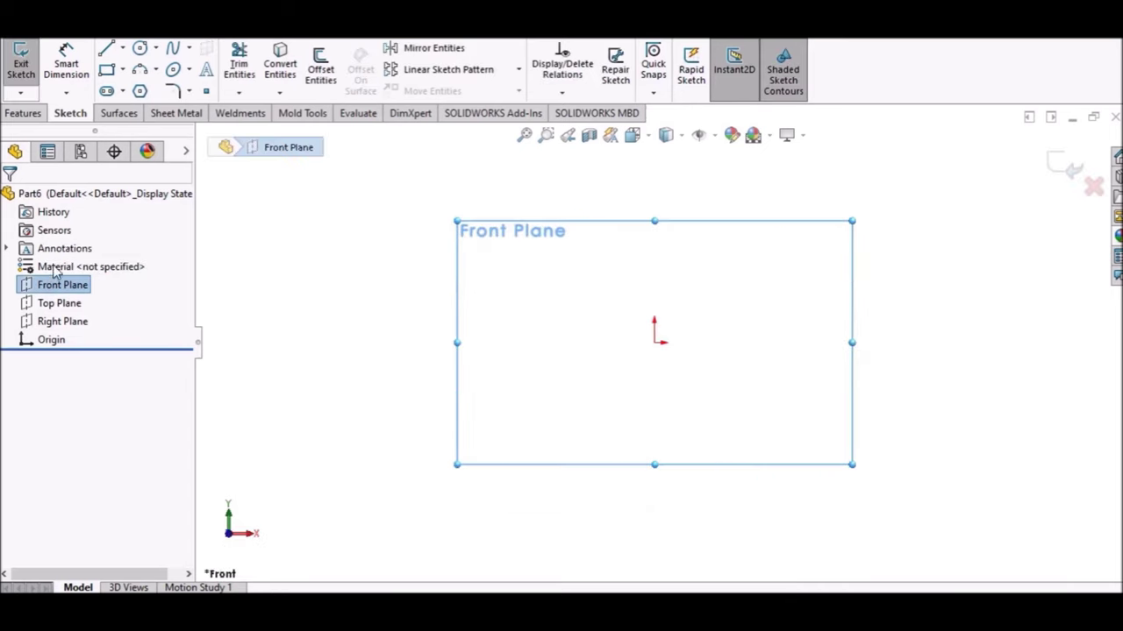
{"action": "left_click", "coordinate": [123, 48]}
{"action": "left_click", "coordinate": [145, 87]}
{"action": "left_click", "coordinate": [654, 342]}
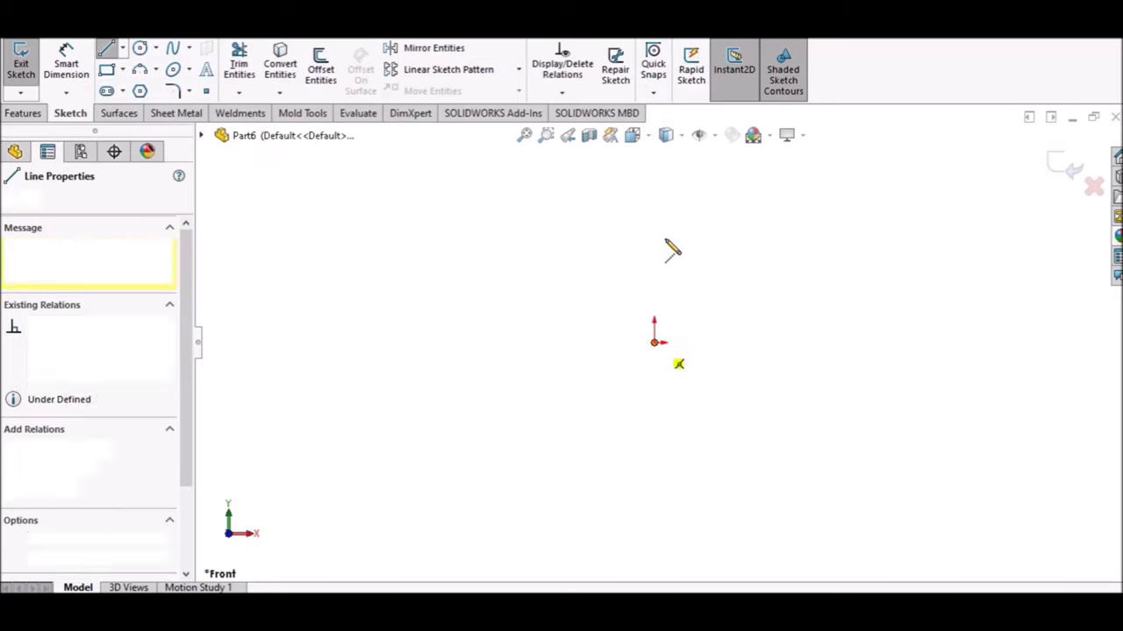
{"action": "left_click", "coordinate": [656, 176]}
{"action": "right_click", "coordinate": [514, 200]}
{"action": "left_click", "coordinate": [546, 215]}
Draw the stepped zig-zag line profile from the origin up to the centerline's top.
{"action": "left_click", "coordinate": [123, 48]}
{"action": "left_click", "coordinate": [131, 69]}
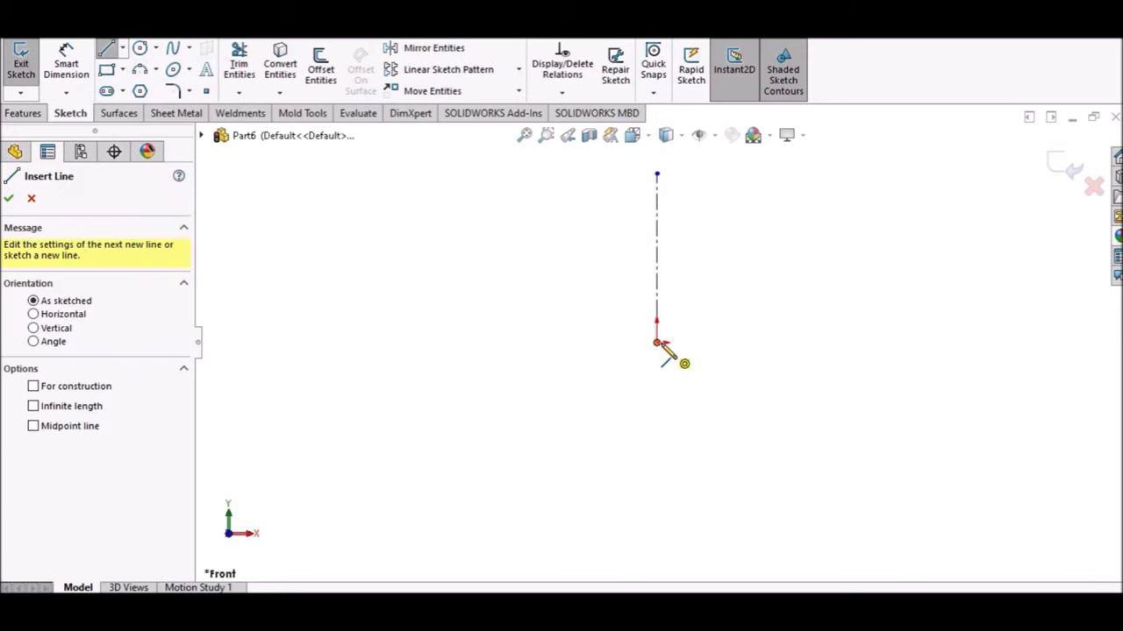
{"action": "left_click", "coordinate": [657, 343]}
{"action": "left_click", "coordinate": [725, 342]}
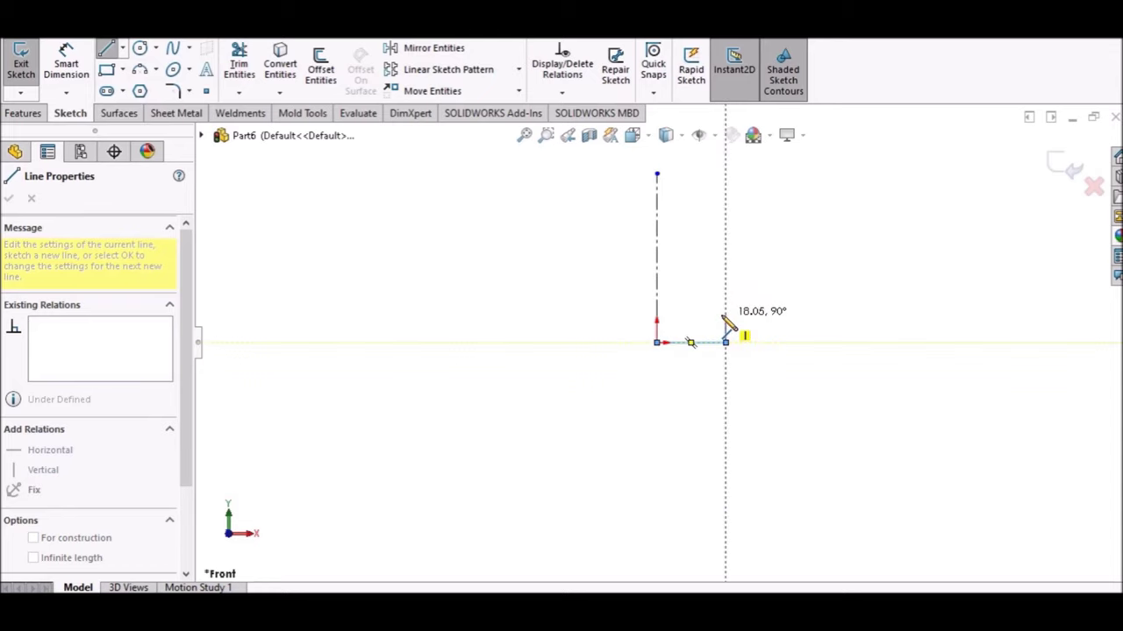
{"action": "left_click", "coordinate": [726, 314]}
{"action": "left_click", "coordinate": [691, 314]}
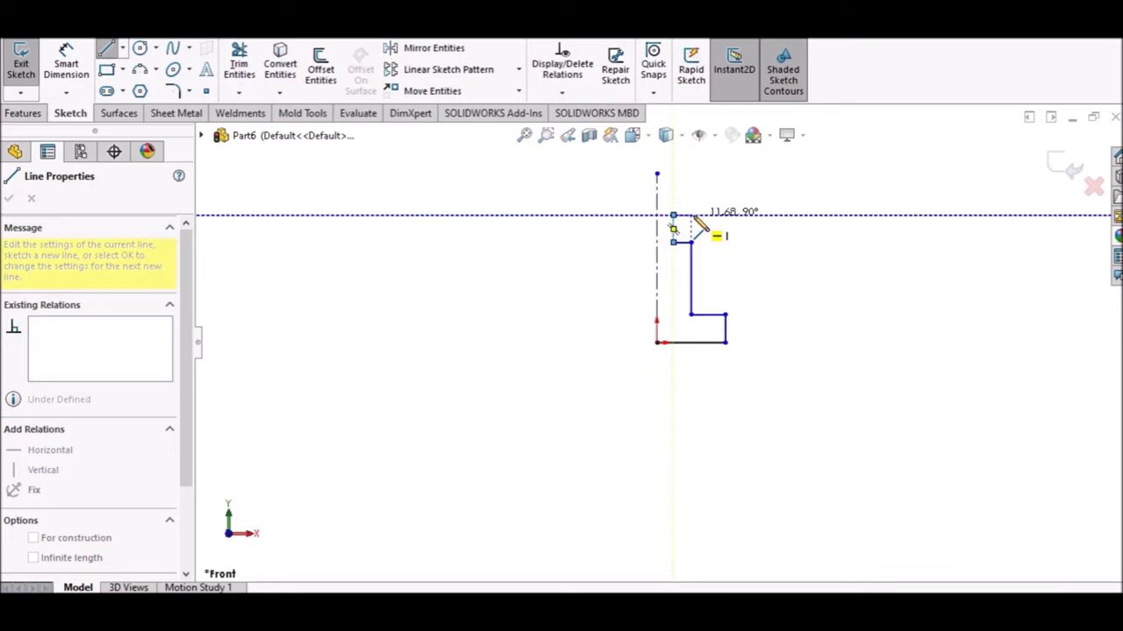
{"action": "left_click", "coordinate": [692, 217]}
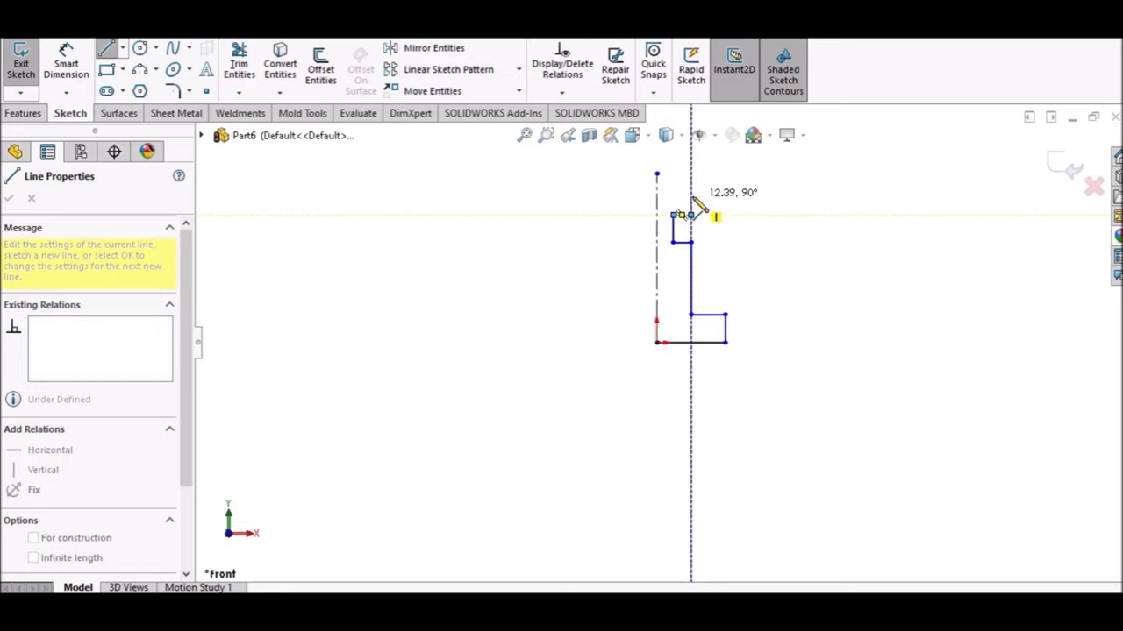
{"action": "left_click", "coordinate": [691, 183]}
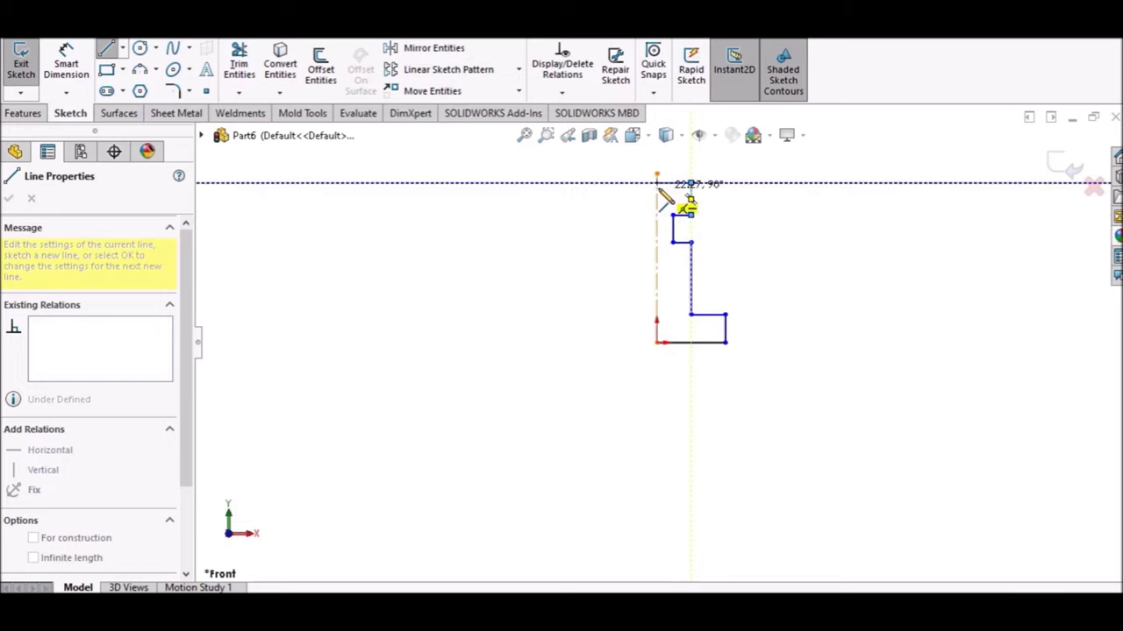
{"action": "left_click", "coordinate": [656, 182]}
{"action": "right_click", "coordinate": [324, 386]}
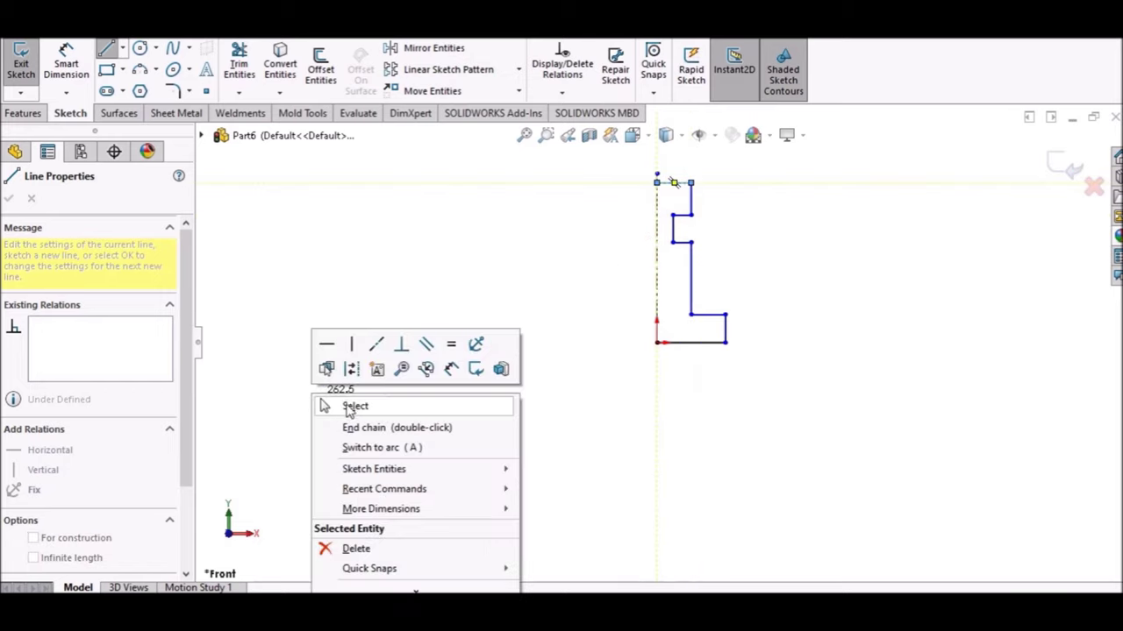
{"action": "left_click", "coordinate": [353, 406]}
{"action": "scroll", "coordinate": [712, 241], "scroll_direction": "down", "scroll_amount": 2}
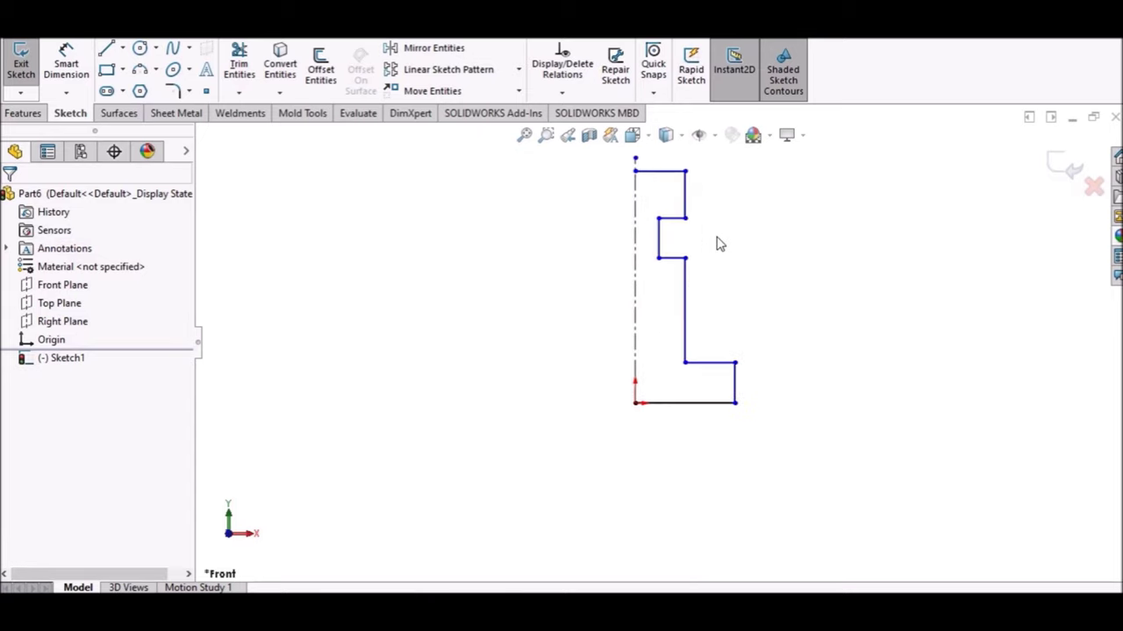
Dimension the profile's bottom line to 11.
{"action": "left_click", "coordinate": [68, 60]}
{"action": "left_click", "coordinate": [683, 406]}
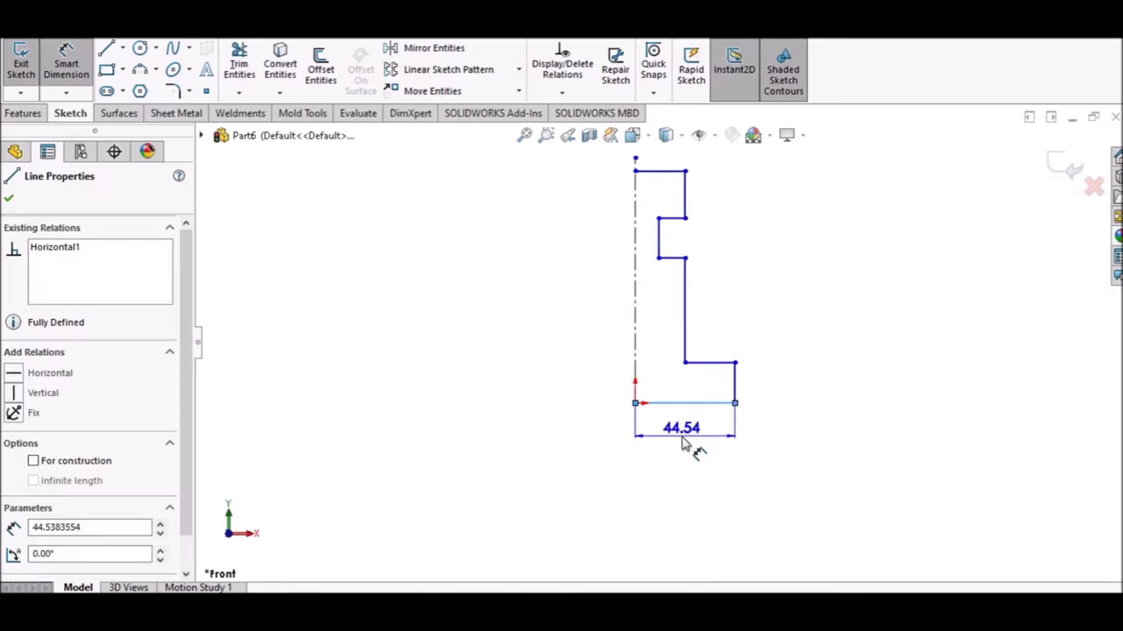
{"action": "left_click", "coordinate": [682, 443]}
{"action": "type", "text": "11"}
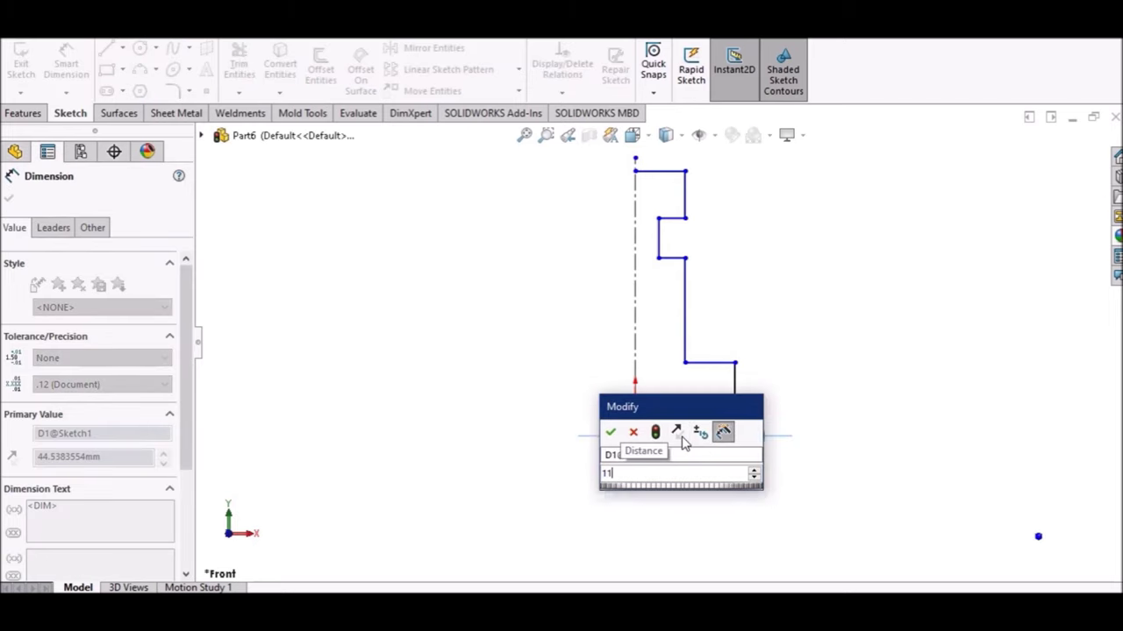
{"action": "key", "text": "Return"}
{"action": "key", "text": "Escape"}
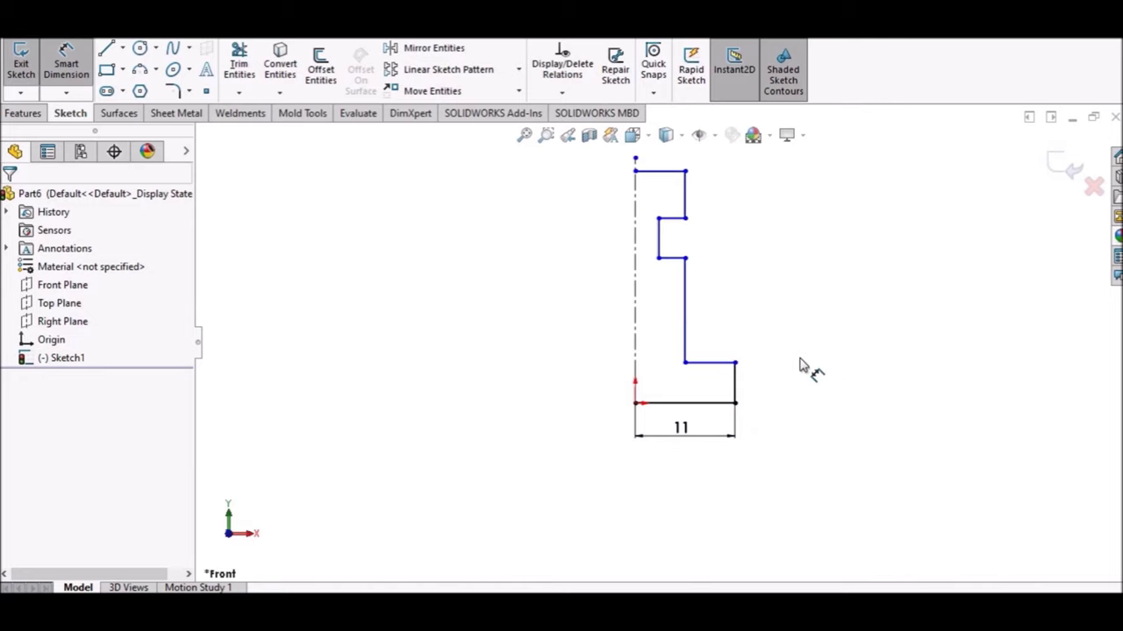
Dimension the vertical edge 2.5 from the centerline.
{"action": "left_click", "coordinate": [685, 309]}
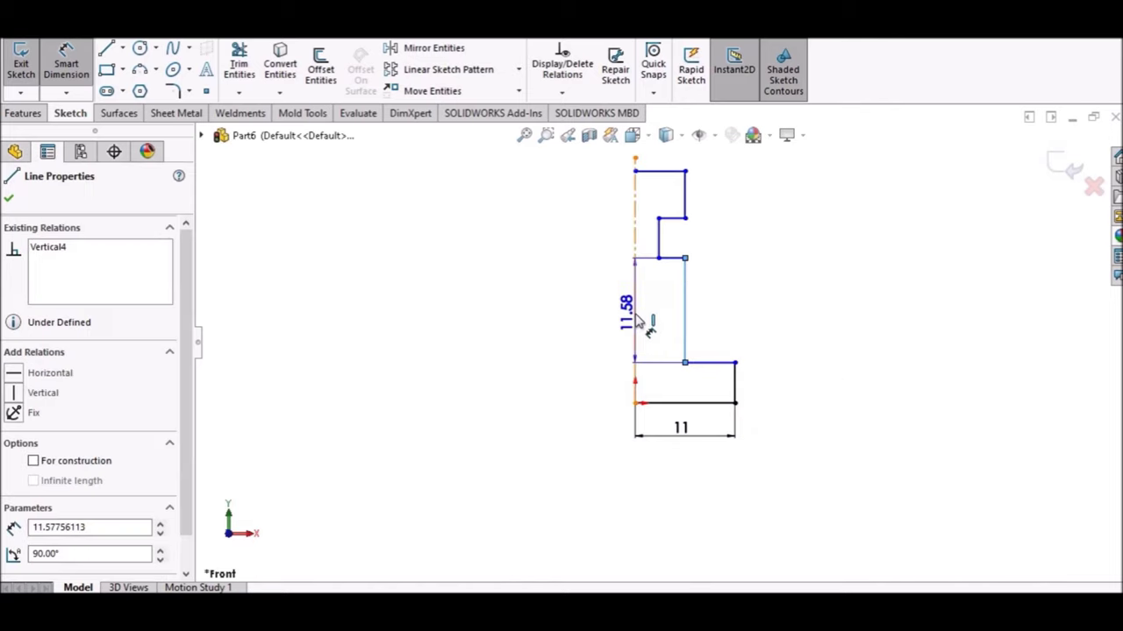
{"action": "left_click", "coordinate": [635, 320]}
{"action": "left_click", "coordinate": [666, 351]}
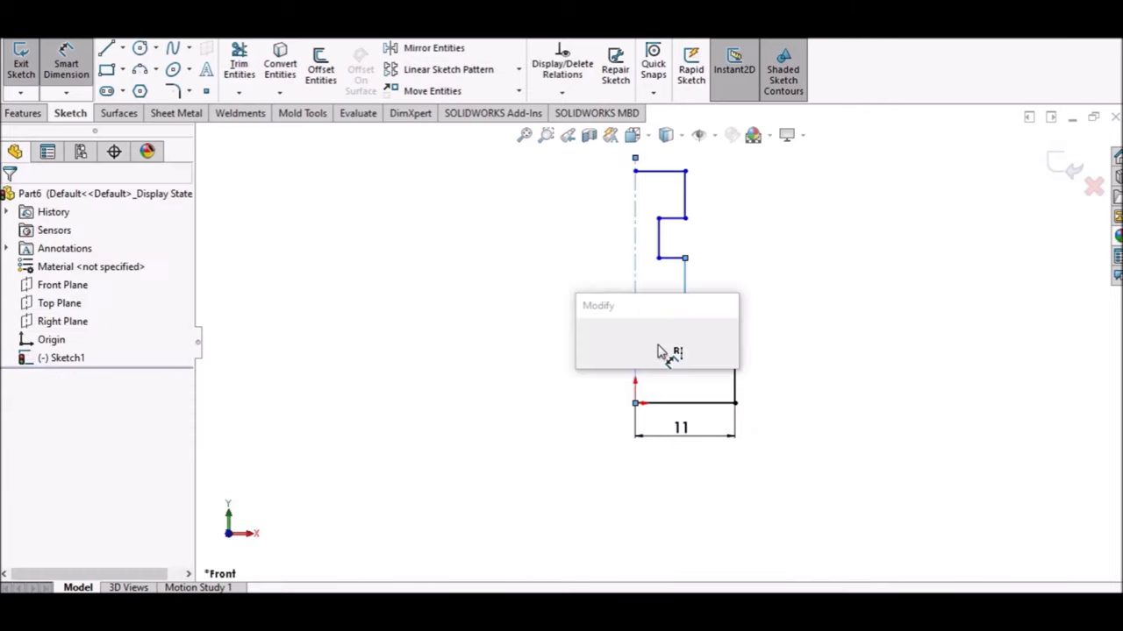
{"action": "type", "text": "2.5"}
{"action": "key", "text": "Return"}
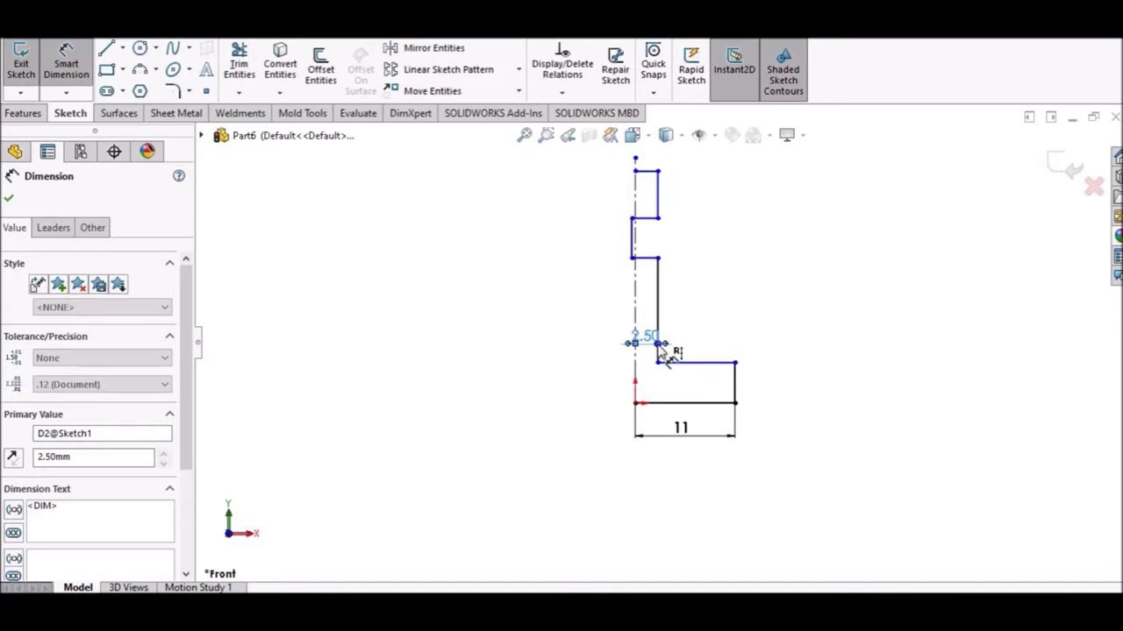
{"action": "left_click", "coordinate": [719, 314]}
Drag the notch's inner edge to the right of the centerline.
{"action": "right_click", "coordinate": [703, 249]}
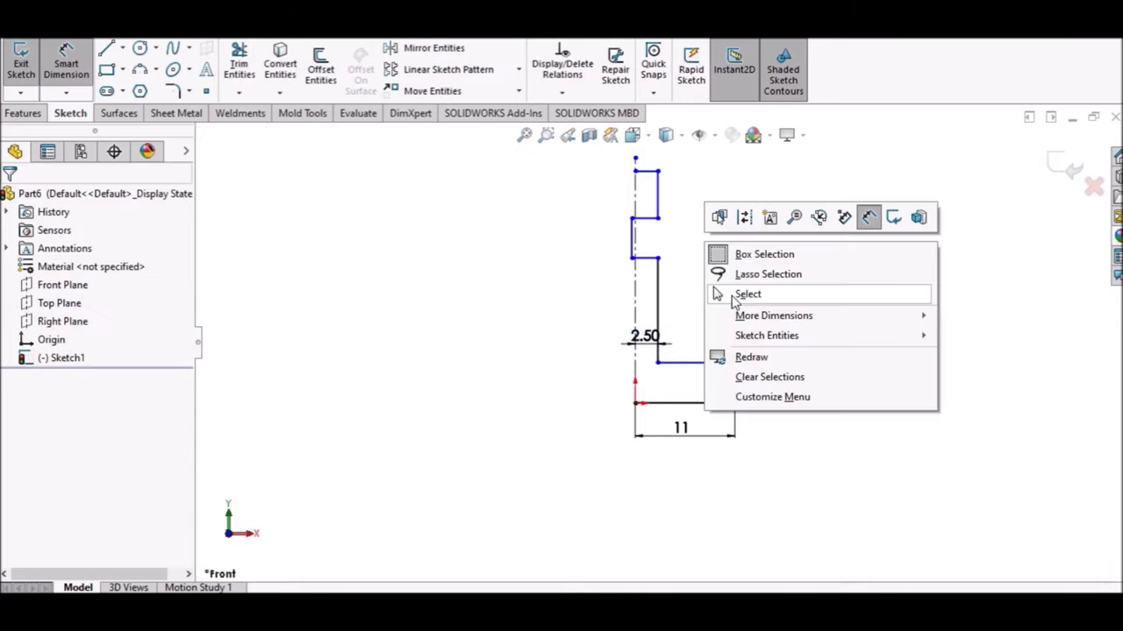
{"action": "left_click", "coordinate": [725, 295]}
{"action": "scroll", "coordinate": [676, 246], "scroll_direction": "down", "scroll_amount": 4}
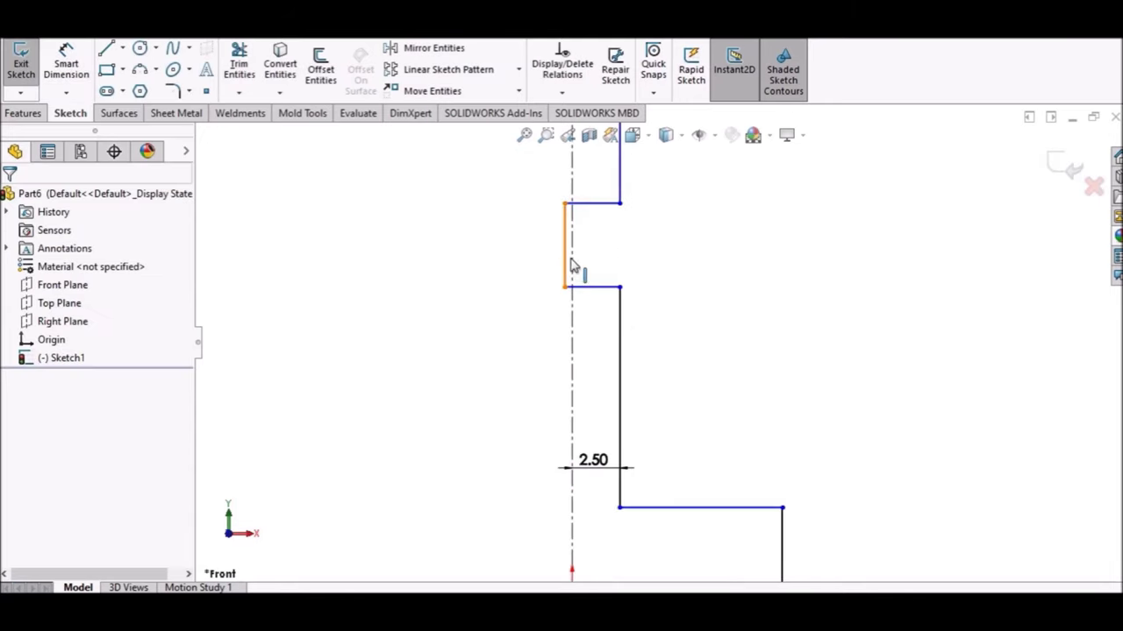
{"action": "left_click_drag", "start_coordinate": [572, 265], "coordinate": [593, 268]}
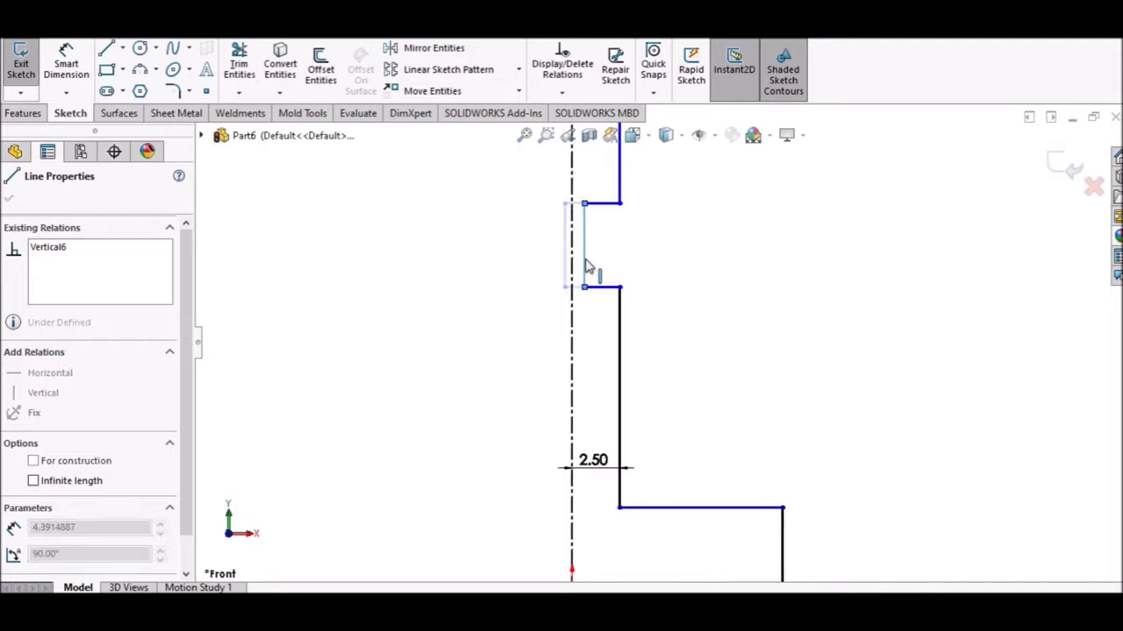
{"action": "left_click", "coordinate": [671, 302]}
{"action": "left_click", "coordinate": [66, 58]}
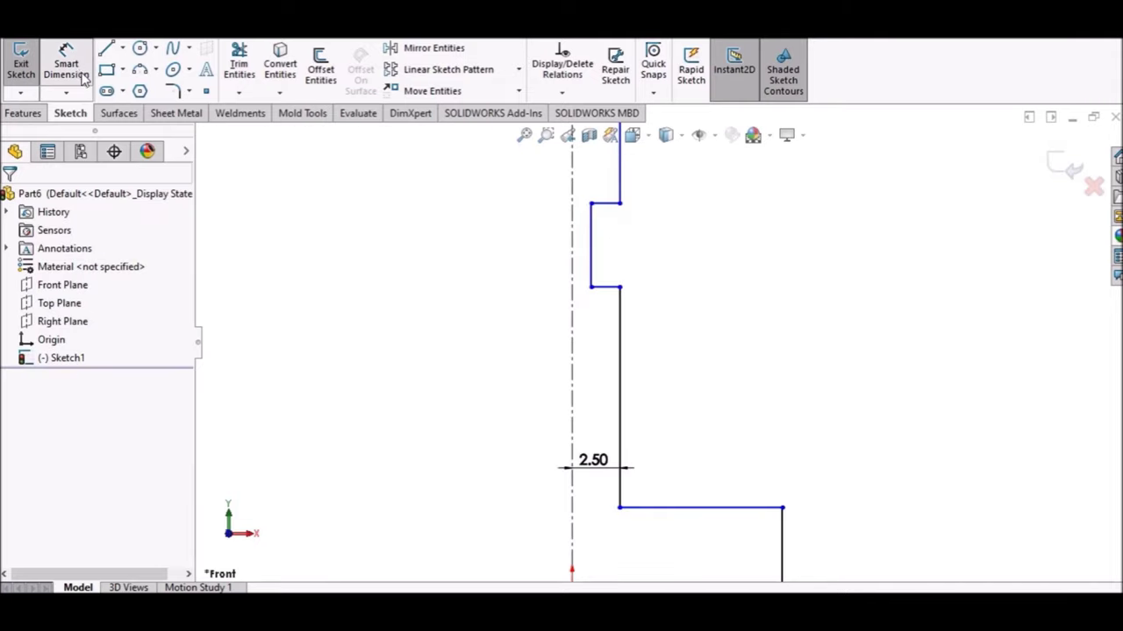
Dimension the notch width to 1 and the top horizontal line to 2.5.
{"action": "scroll", "coordinate": [627, 200], "scroll_direction": "down", "scroll_amount": 1}
{"action": "scroll", "coordinate": [628, 200], "scroll_direction": "down", "scroll_amount": 1}
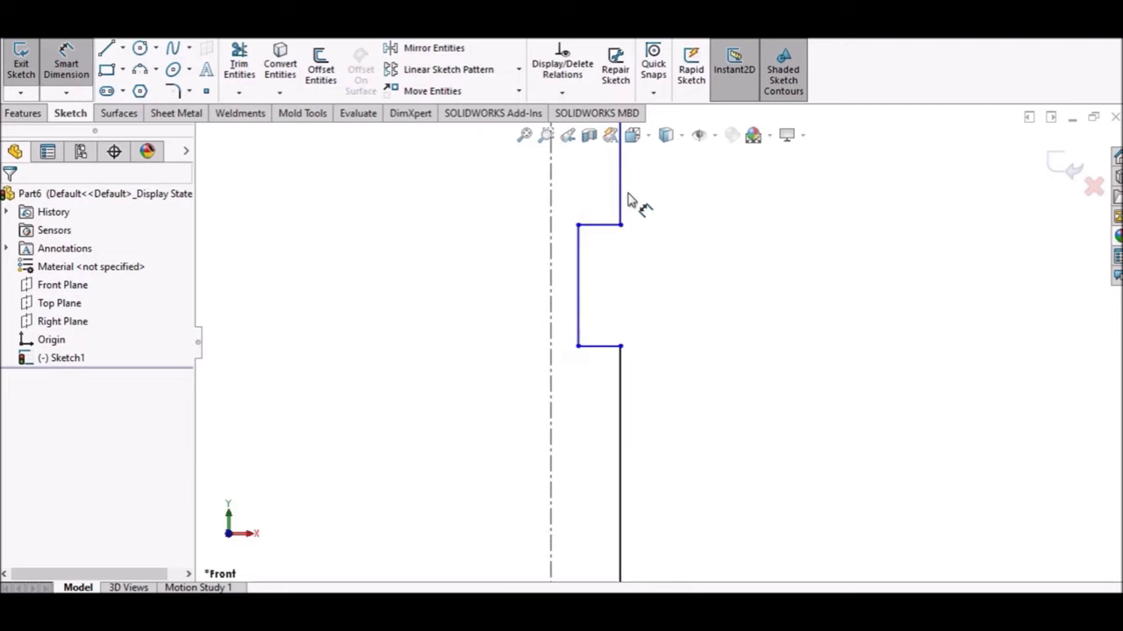
{"action": "left_click", "coordinate": [611, 349]}
{"action": "left_click", "coordinate": [614, 339]}
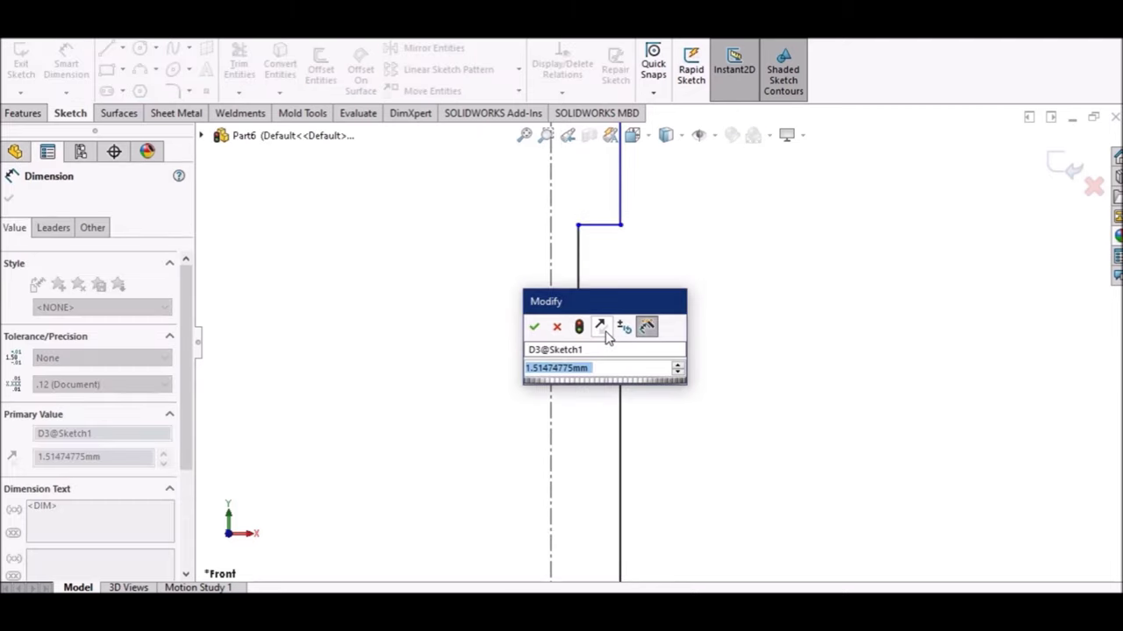
{"action": "type", "text": "1"}
{"action": "key", "text": "Return"}
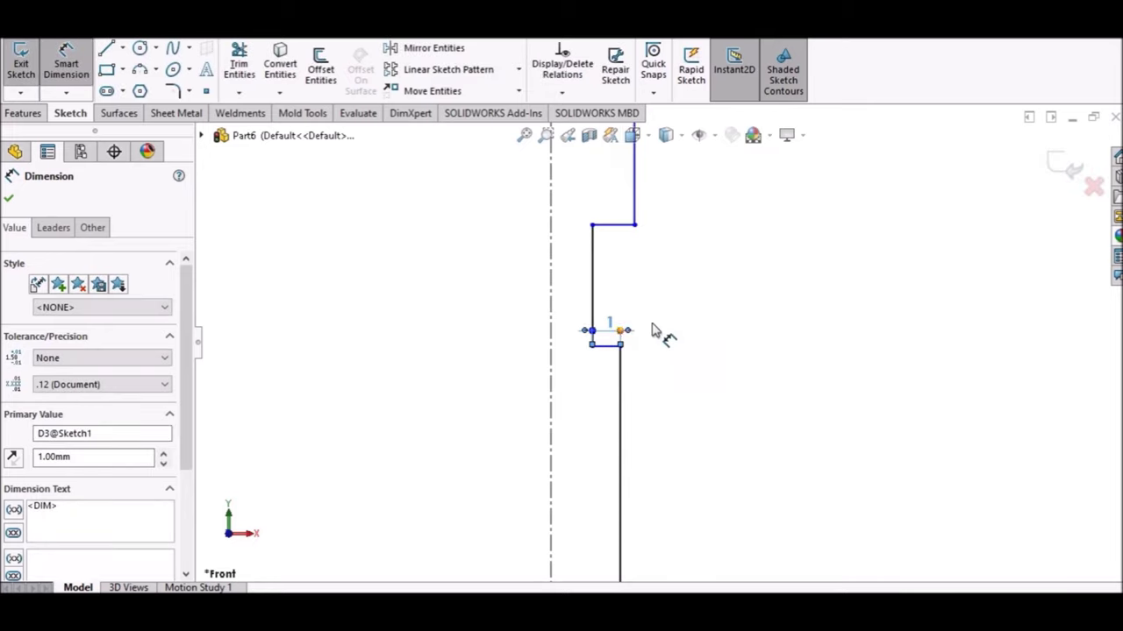
{"action": "key", "text": "Escape"}
{"action": "scroll", "coordinate": [666, 272], "scroll_direction": "up", "scroll_amount": 2}
{"action": "scroll", "coordinate": [645, 230], "scroll_direction": "down", "scroll_amount": 1}
{"action": "left_click", "coordinate": [630, 218]}
{"action": "left_click", "coordinate": [631, 201]}
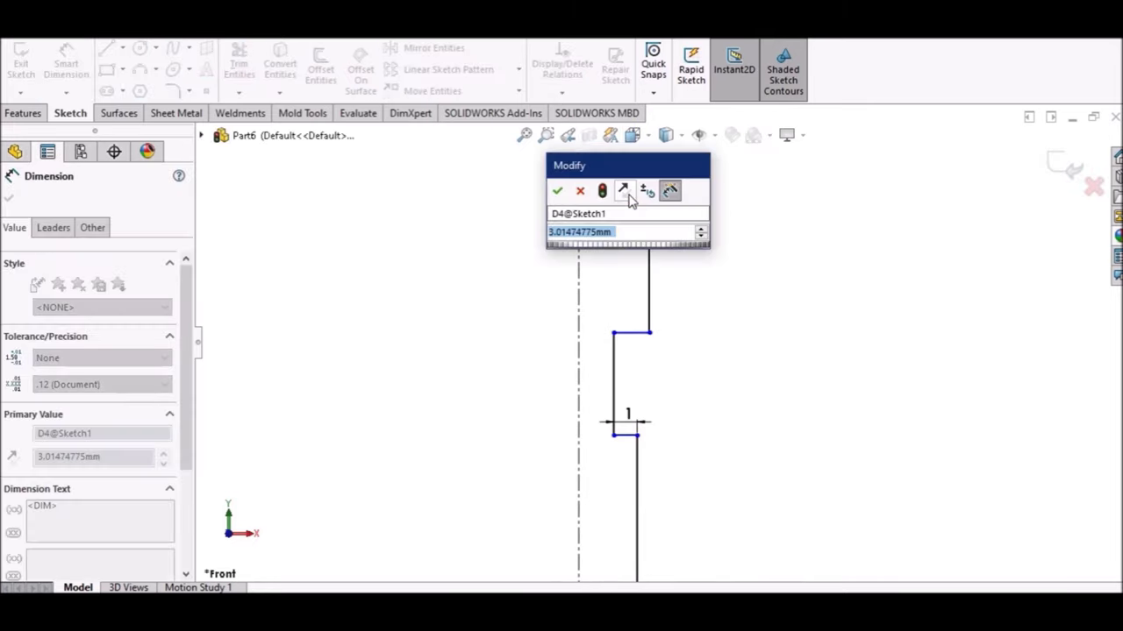
{"action": "type", "text": "2.5"}
{"action": "key", "text": "Return"}
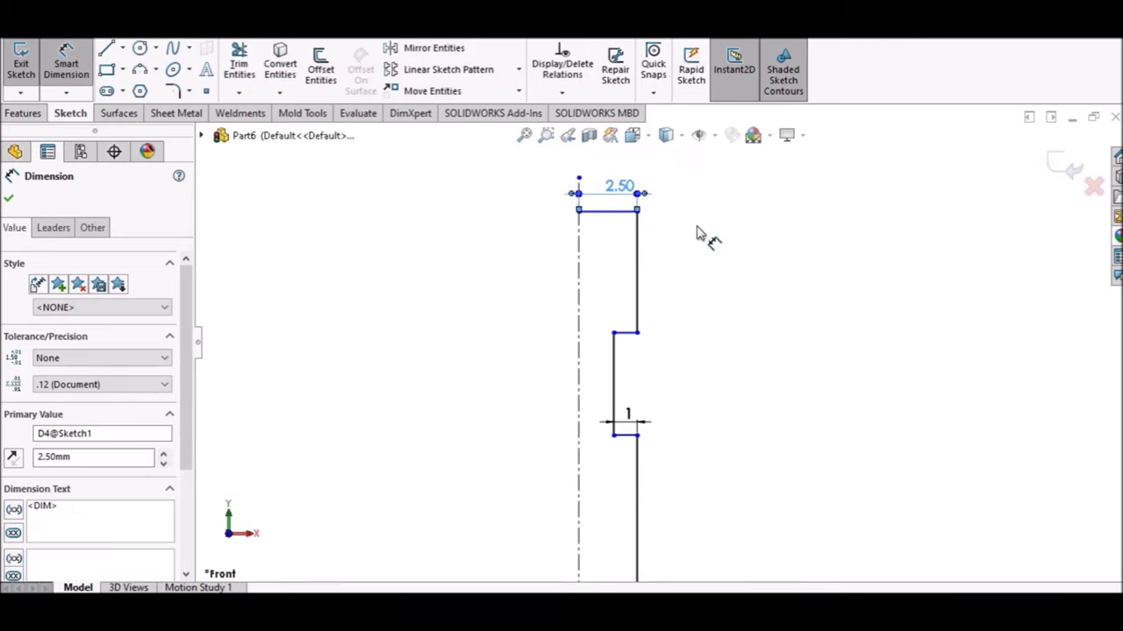
{"action": "key", "text": "Escape"}
Dimension the upper vertical edge to 3 and the inner vertical line to 5.
{"action": "scroll", "coordinate": [704, 307], "scroll_direction": "up", "scroll_amount": 1}
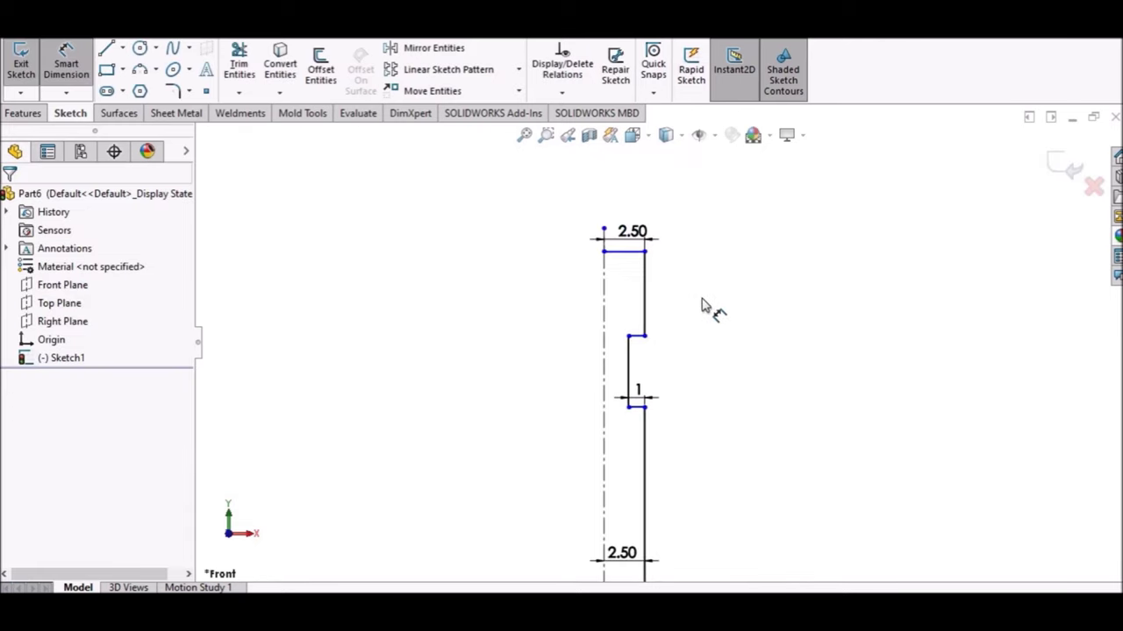
{"action": "left_click", "coordinate": [646, 290]}
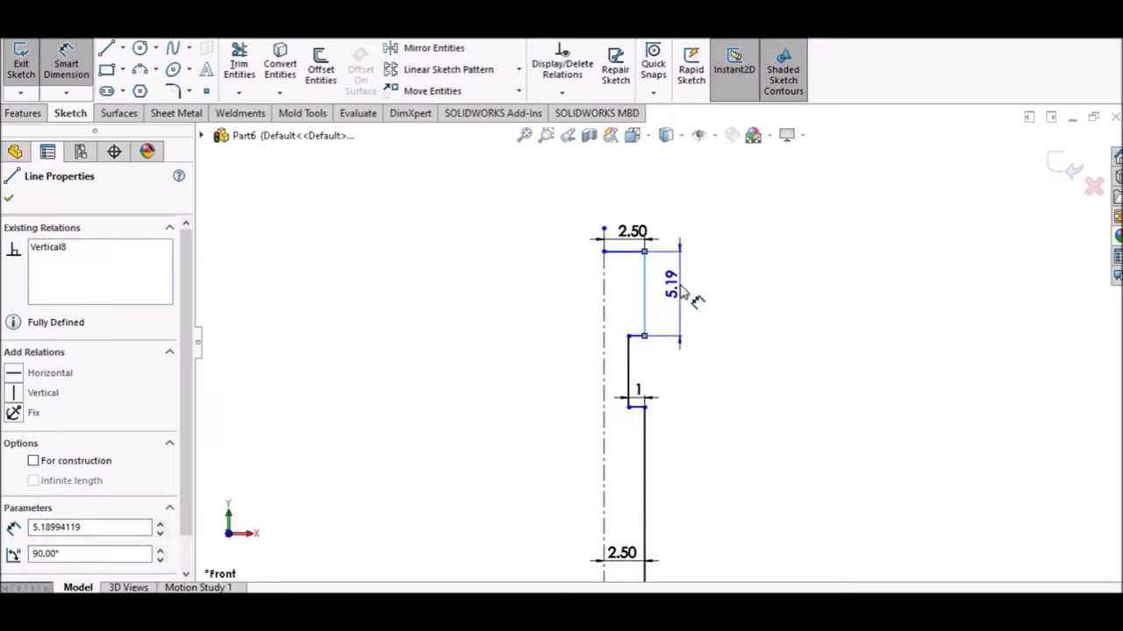
{"action": "left_click", "coordinate": [683, 291]}
{"action": "type", "text": "3"}
{"action": "key", "text": "Return"}
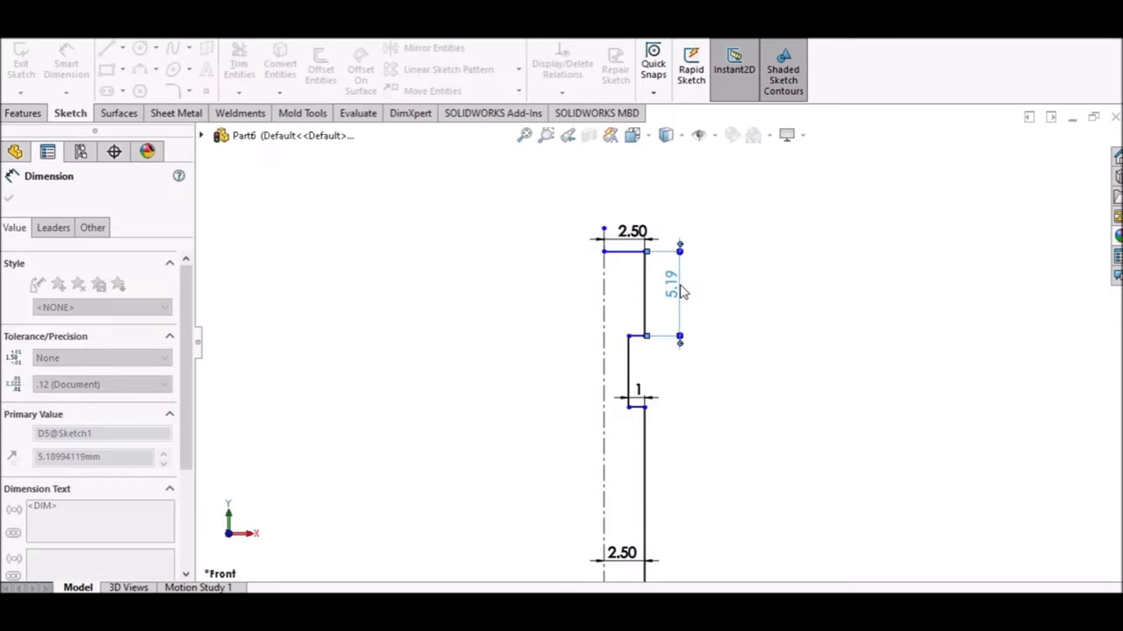
{"action": "key", "text": "Escape"}
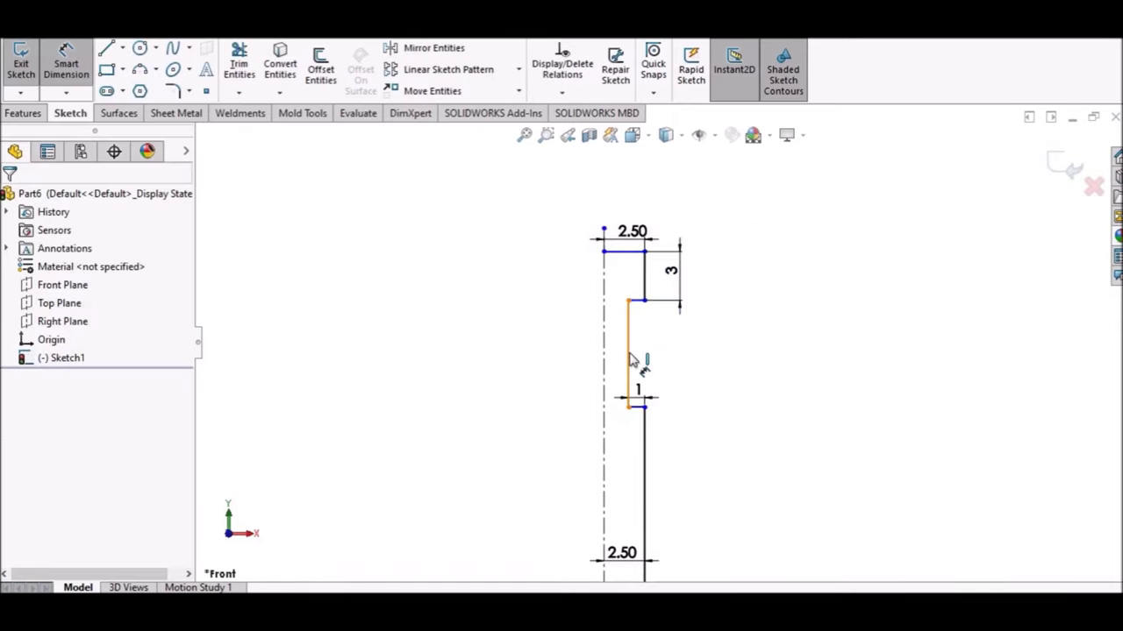
{"action": "left_click", "coordinate": [630, 360]}
{"action": "left_click", "coordinate": [670, 368]}
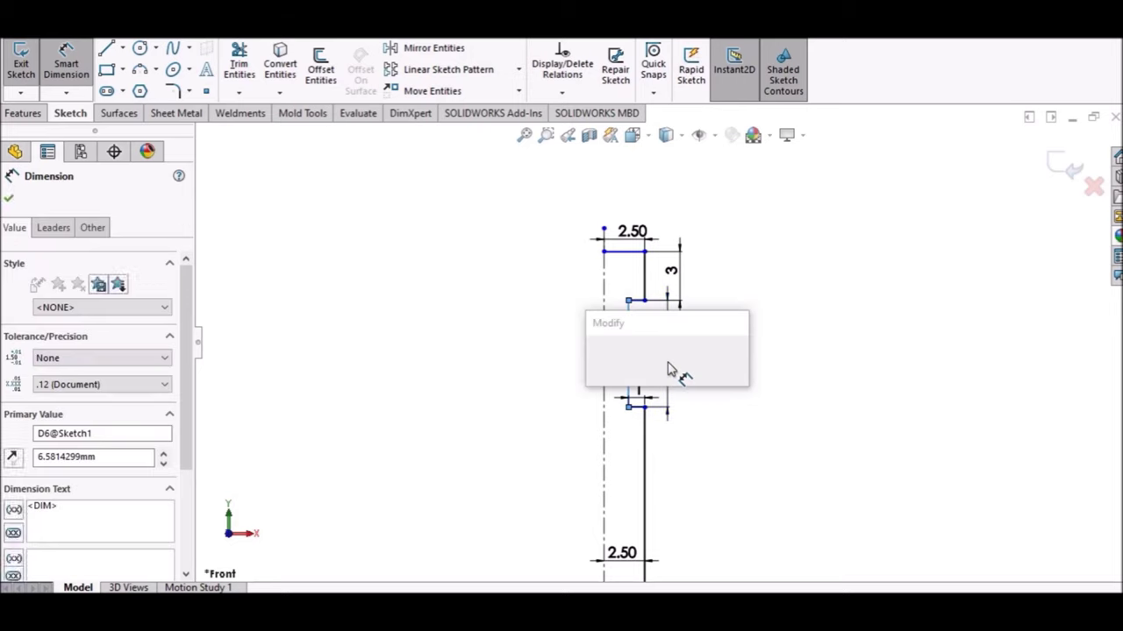
{"action": "type", "text": "5"}
{"action": "key", "text": "Return"}
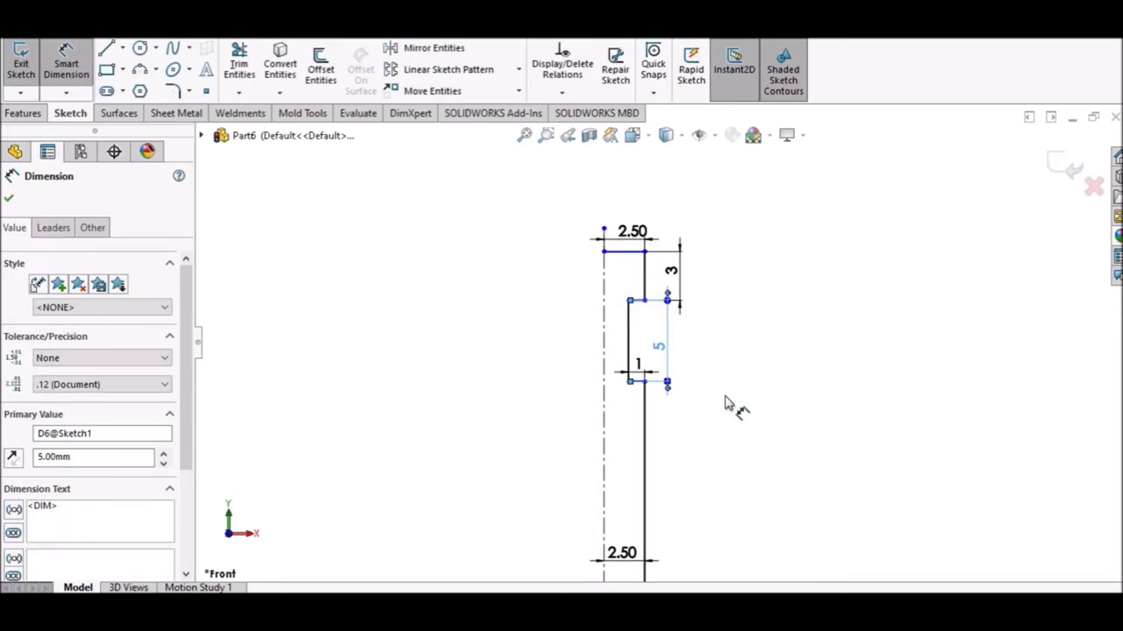
{"action": "key", "text": "Escape"}
{"action": "key", "text": "z"}
Dimension the short vertical line at the flange end to 3.
{"action": "left_click", "coordinate": [723, 491]}
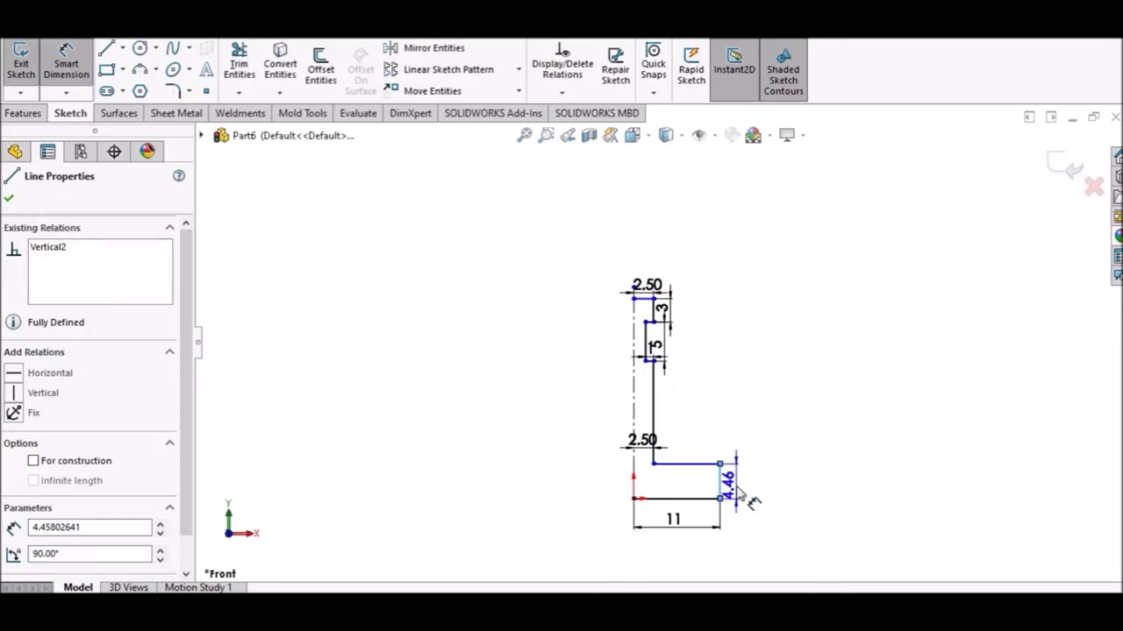
{"action": "left_click", "coordinate": [764, 483]}
{"action": "type", "text": "3"}
{"action": "key", "text": "Return"}
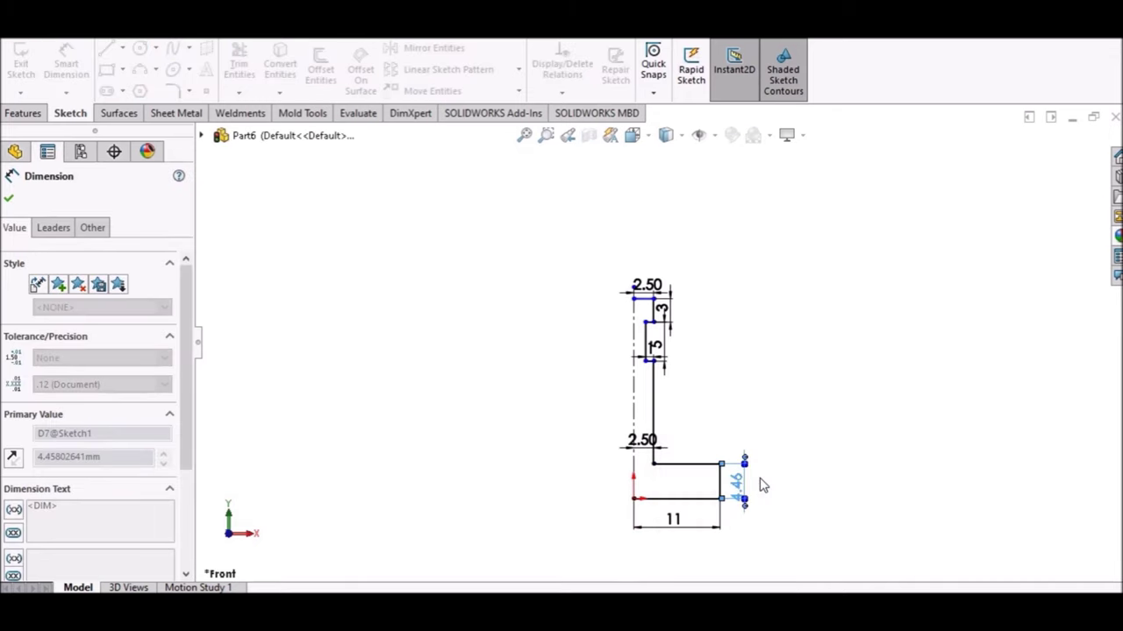
{"action": "key", "text": "Escape"}
{"action": "left_click", "coordinate": [673, 502]}
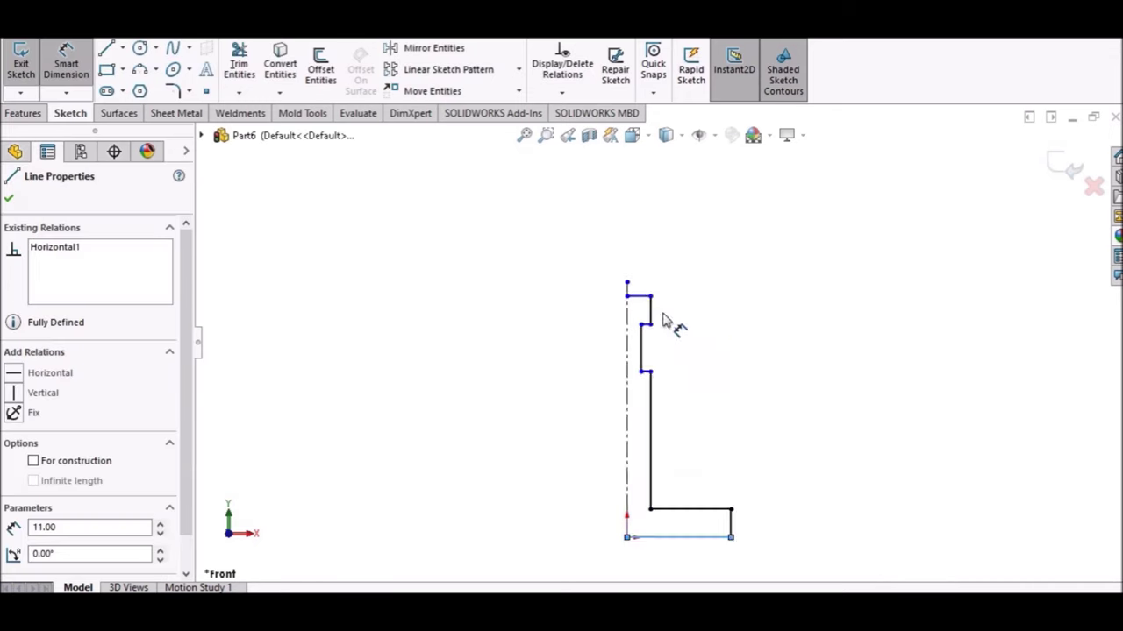
Dimension the profile's overall height to 80.
{"action": "scroll", "coordinate": [636, 293], "scroll_direction": "down", "scroll_amount": 3}
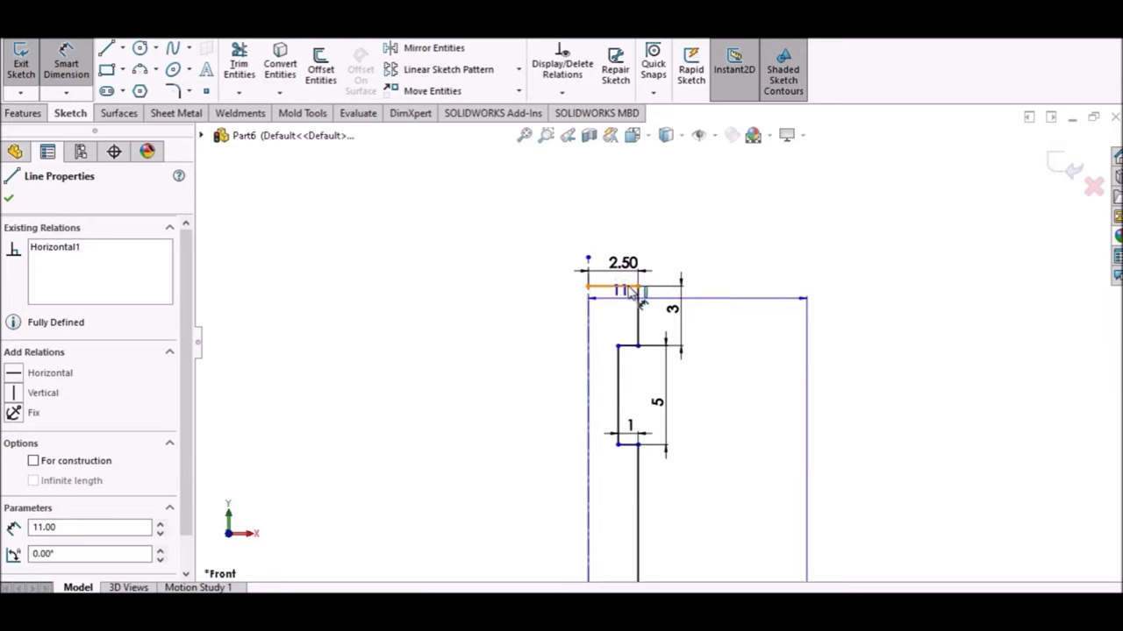
{"action": "scroll", "coordinate": [619, 284], "scroll_direction": "down", "scroll_amount": 3}
{"action": "left_click", "coordinate": [612, 317]}
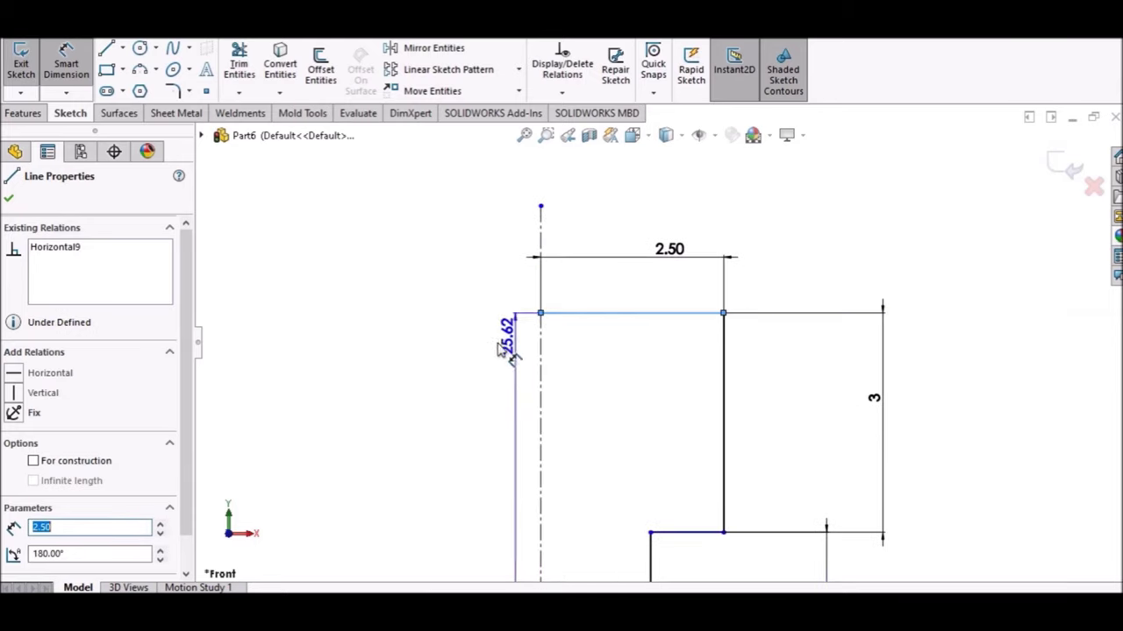
{"action": "scroll", "coordinate": [661, 342], "scroll_direction": "up", "scroll_amount": 3}
{"action": "left_click", "coordinate": [497, 408]}
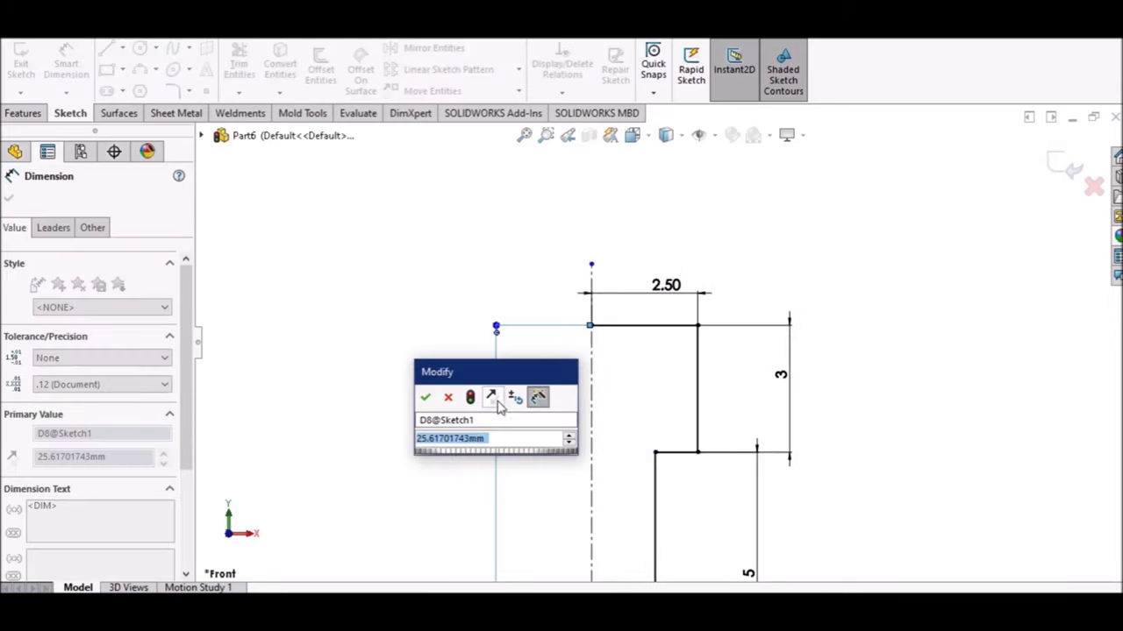
{"action": "type", "text": "80"}
{"action": "key", "text": "Return"}
{"action": "key", "text": "f"}
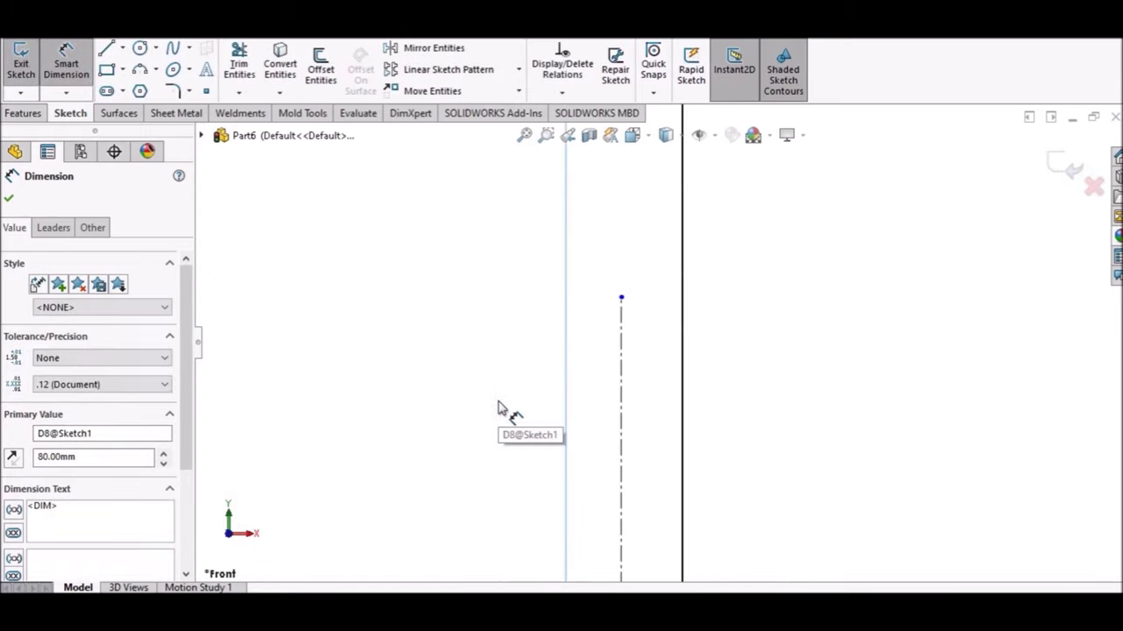
Drag the centerline's top end point above the top of the profile.
{"action": "right_click", "coordinate": [522, 320]}
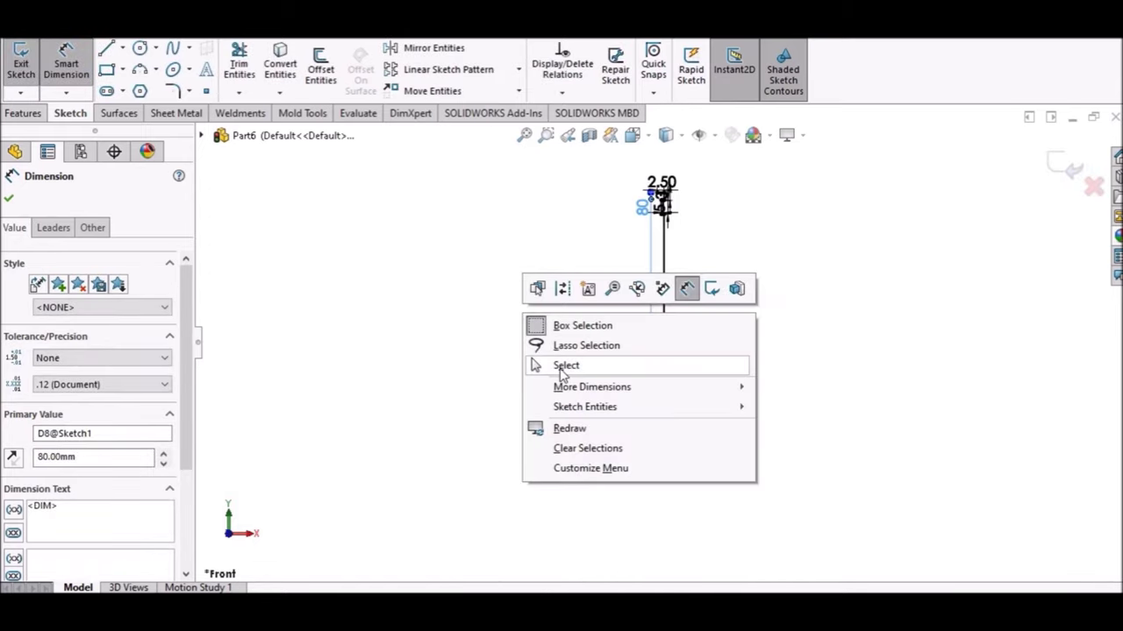
{"action": "left_click", "coordinate": [536, 366]}
{"action": "scroll", "coordinate": [666, 351], "scroll_direction": "down", "scroll_amount": 2}
{"action": "left_click_drag", "start_coordinate": [691, 265], "coordinate": [673, 98]}
{"action": "key", "text": "Escape"}
{"action": "key", "text": "f"}
{"action": "scroll", "coordinate": [717, 206], "scroll_direction": "up", "scroll_amount": 3}
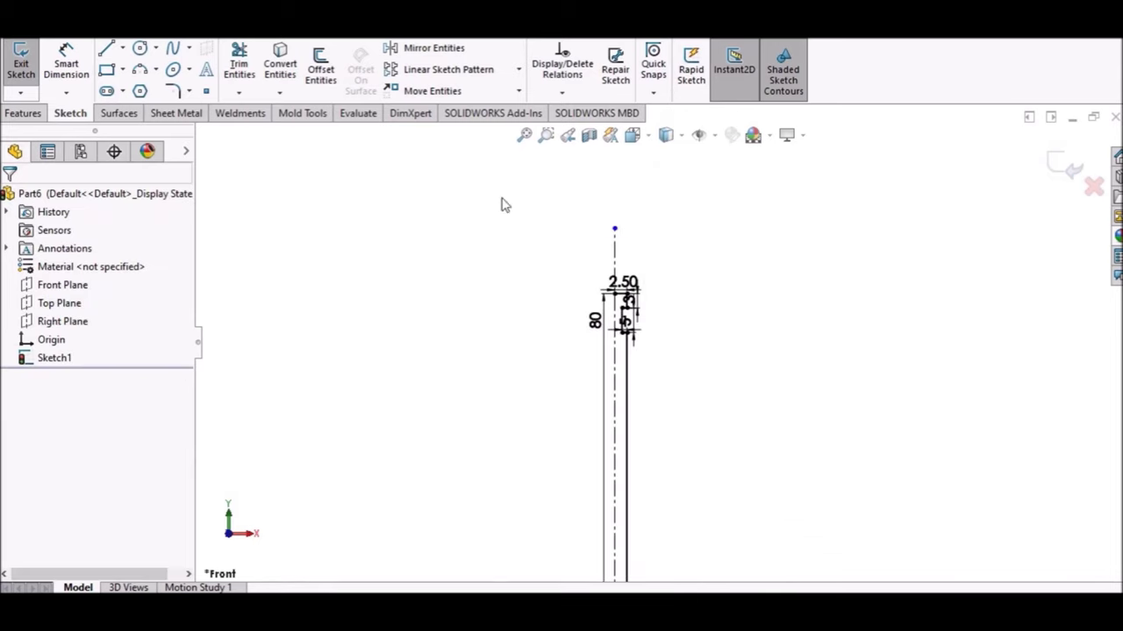
Close the profile with a line from its top-left point to the bottom-left corner.
{"action": "left_click", "coordinate": [123, 49]}
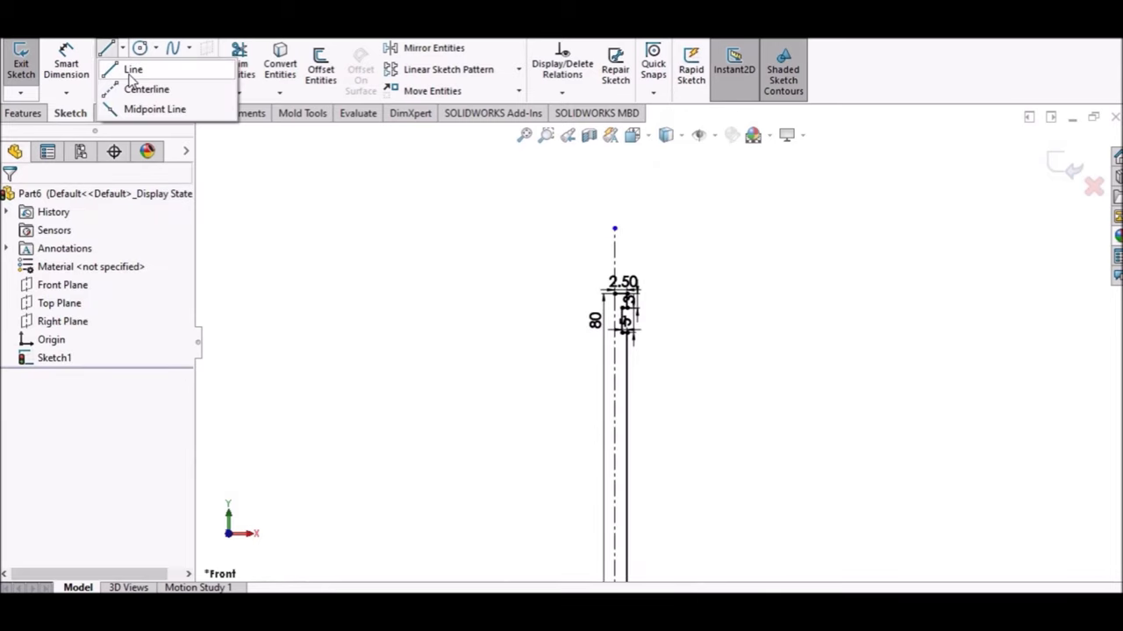
{"action": "left_click", "coordinate": [132, 67]}
{"action": "scroll", "coordinate": [614, 307], "scroll_direction": "up", "scroll_amount": 2}
{"action": "left_click", "coordinate": [619, 266]}
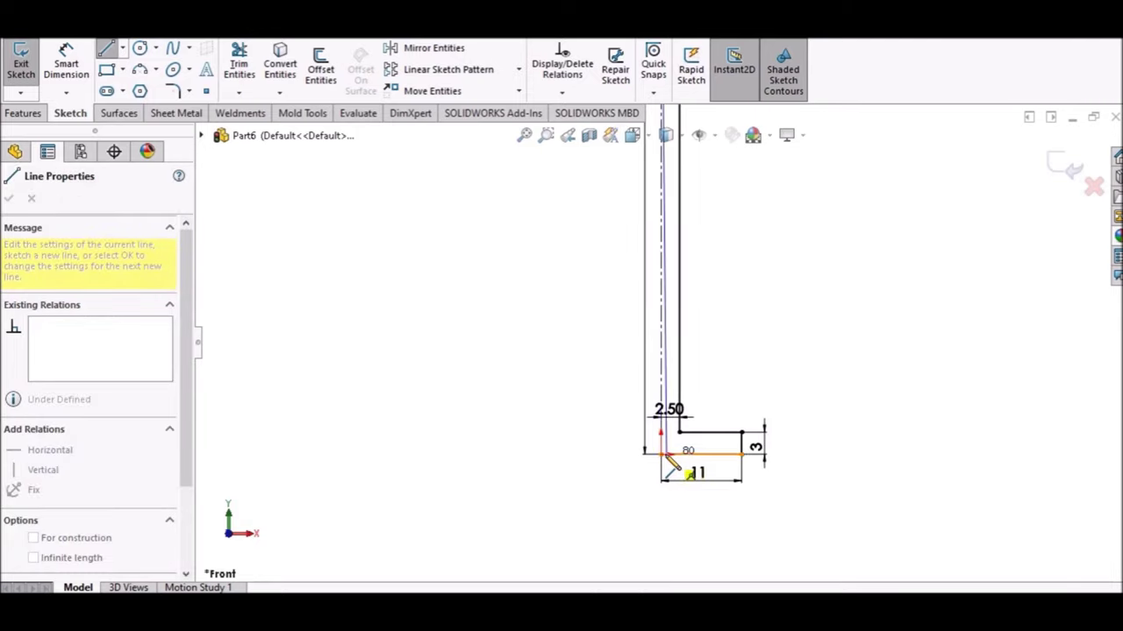
{"action": "left_click", "coordinate": [661, 455]}
{"action": "key", "text": "Escape"}
{"action": "scroll", "coordinate": [690, 196], "scroll_direction": "down", "scroll_amount": 3}
{"action": "scroll", "coordinate": [714, 306], "scroll_direction": "up", "scroll_amount": 3}
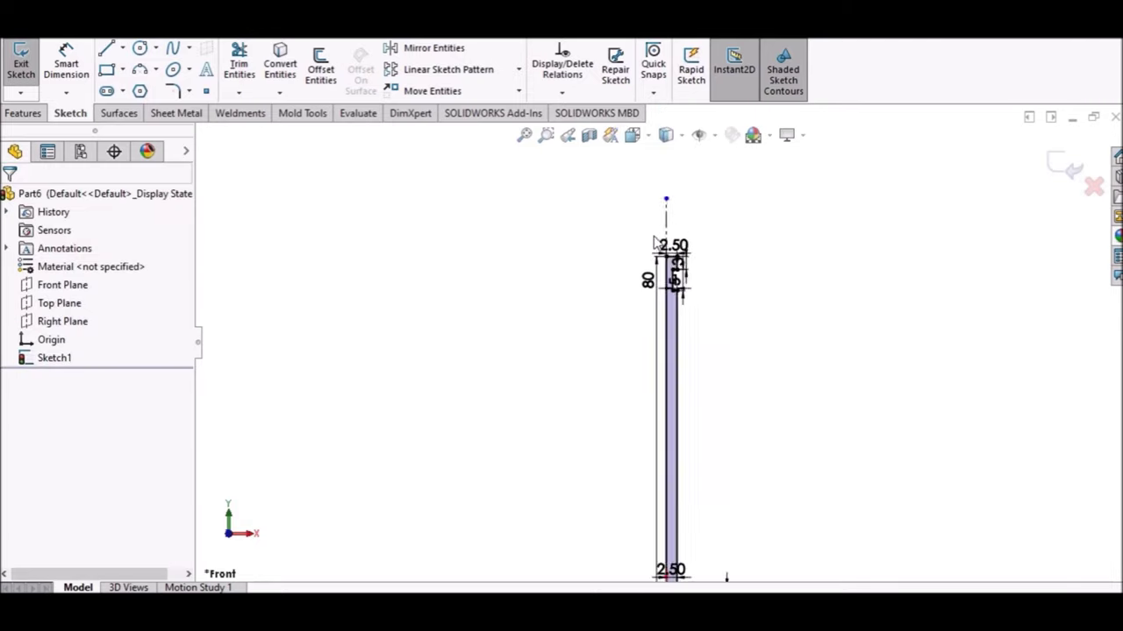
{"action": "left_click", "coordinate": [22, 113]}
{"action": "left_click", "coordinate": [78, 70]}
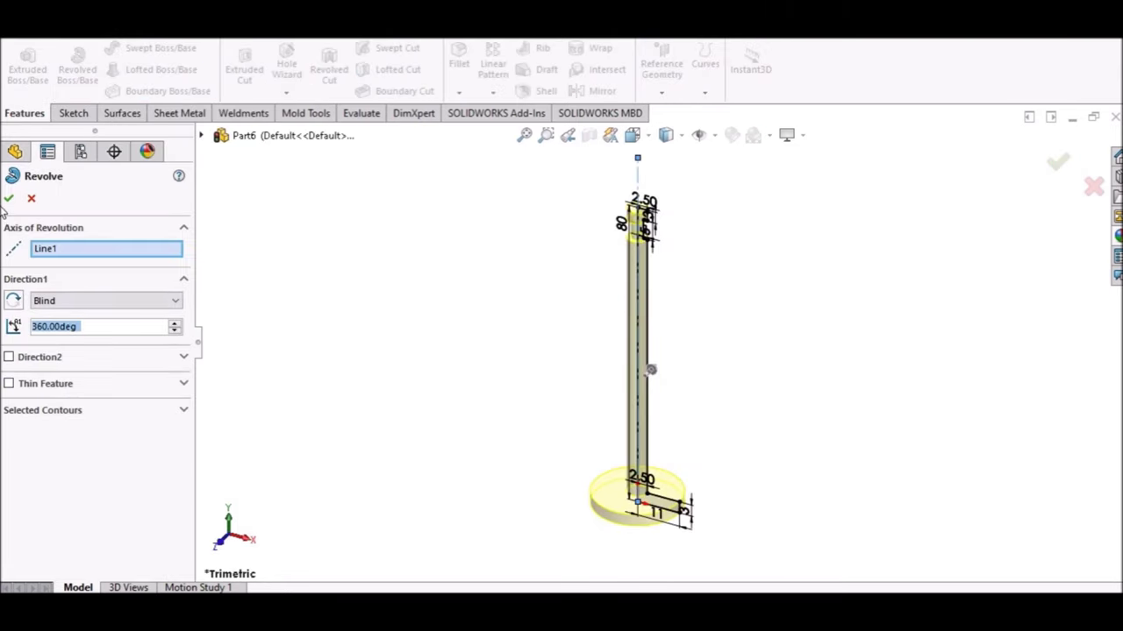
Accept the 360° revolve about Line1 and orbit to inspect the resulting solid.
{"action": "left_click", "coordinate": [8, 198]}
{"action": "mouse_move", "coordinate": [517, 302]}
{"action": "middle_mouse_down"}
{"action": "mouse_move", "coordinate": [674, 302]}
{"action": "mouse_move", "coordinate": [792, 255]}
{"action": "mouse_move", "coordinate": [757, 243]}
{"action": "middle_mouse_up"}
{"action": "scroll", "coordinate": [779, 292], "scroll_direction": "down", "scroll_amount": 3}
{"action": "scroll", "coordinate": [779, 292], "scroll_direction": "up", "scroll_amount": 2}
{"action": "scroll", "coordinate": [772, 292], "scroll_direction": "up", "scroll_amount": 2}
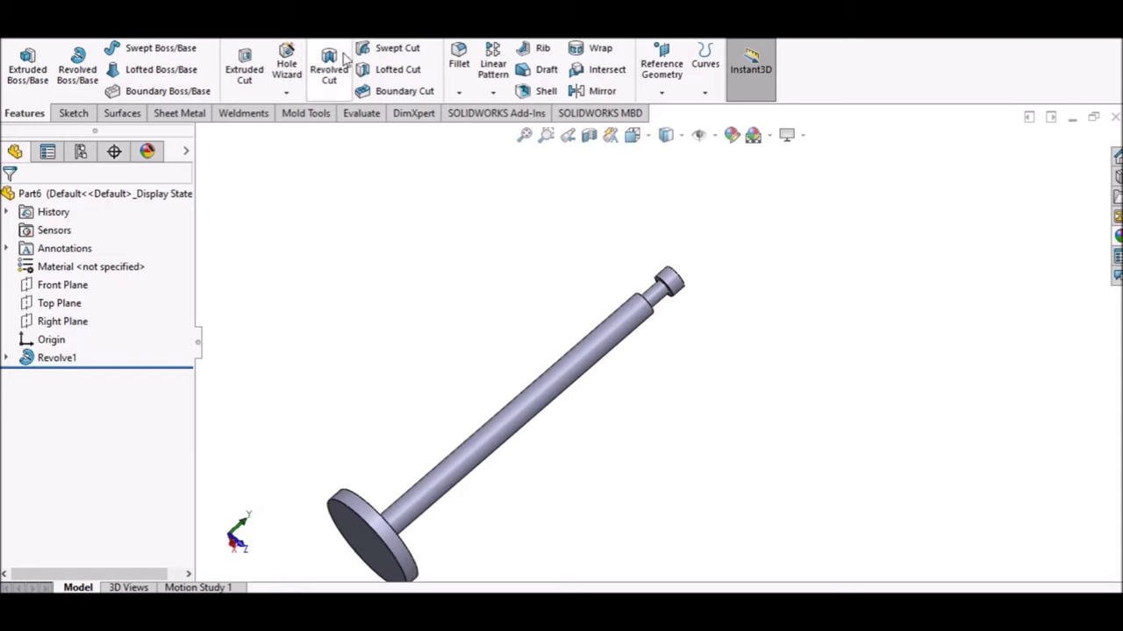
{"action": "left_click", "coordinate": [468, 92]}
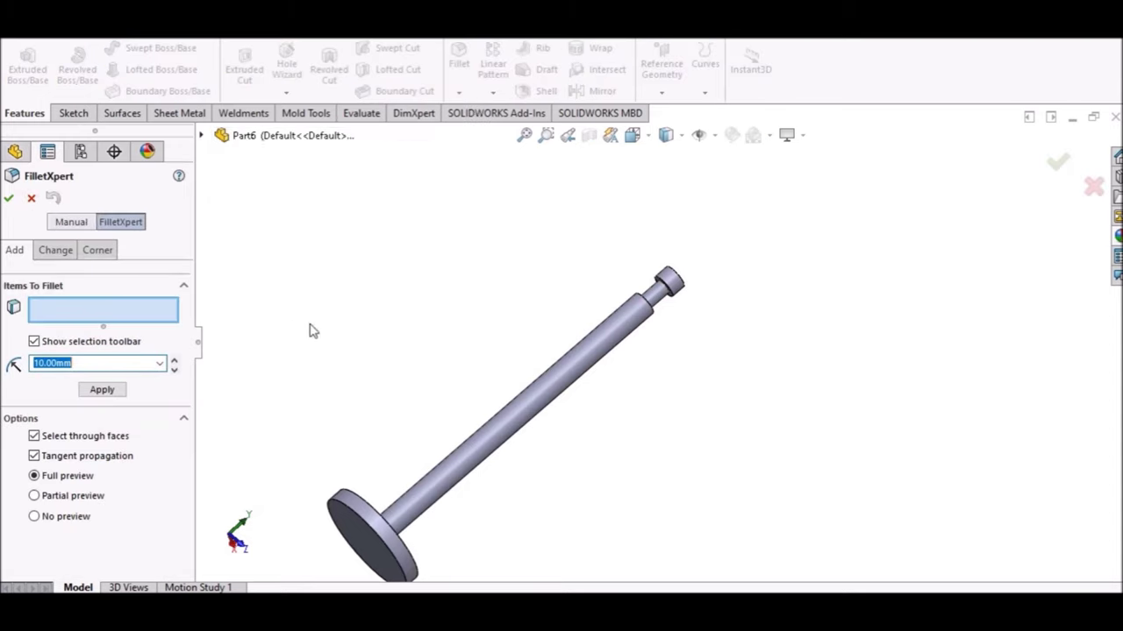
Fillet the edge where the shaft meets the base disc with a 6 mm radius.
{"action": "mouse_move", "coordinate": [338, 326]}
{"action": "middle_mouse_down"}
{"action": "mouse_move", "coordinate": [376, 425]}
{"action": "mouse_move", "coordinate": [326, 459]}
{"action": "middle_mouse_up"}
{"action": "scroll", "coordinate": [490, 439], "scroll_direction": "down", "scroll_amount": 2}
{"action": "scroll", "coordinate": [489, 438], "scroll_direction": "down", "scroll_amount": 3}
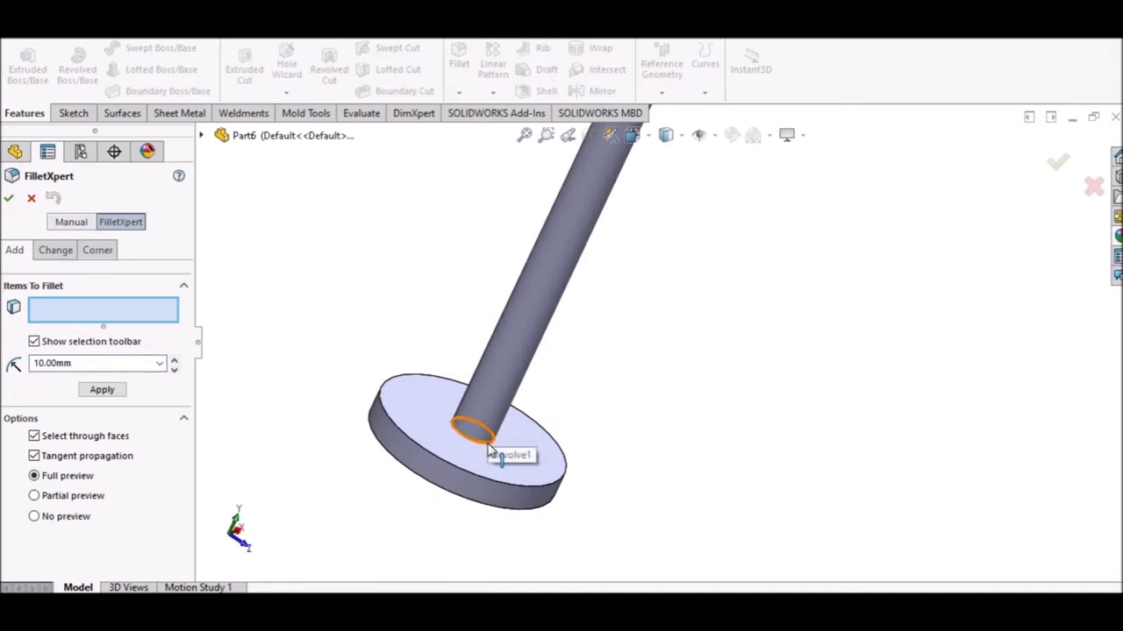
{"action": "left_click", "coordinate": [488, 447]}
{"action": "left_click", "coordinate": [74, 370]}
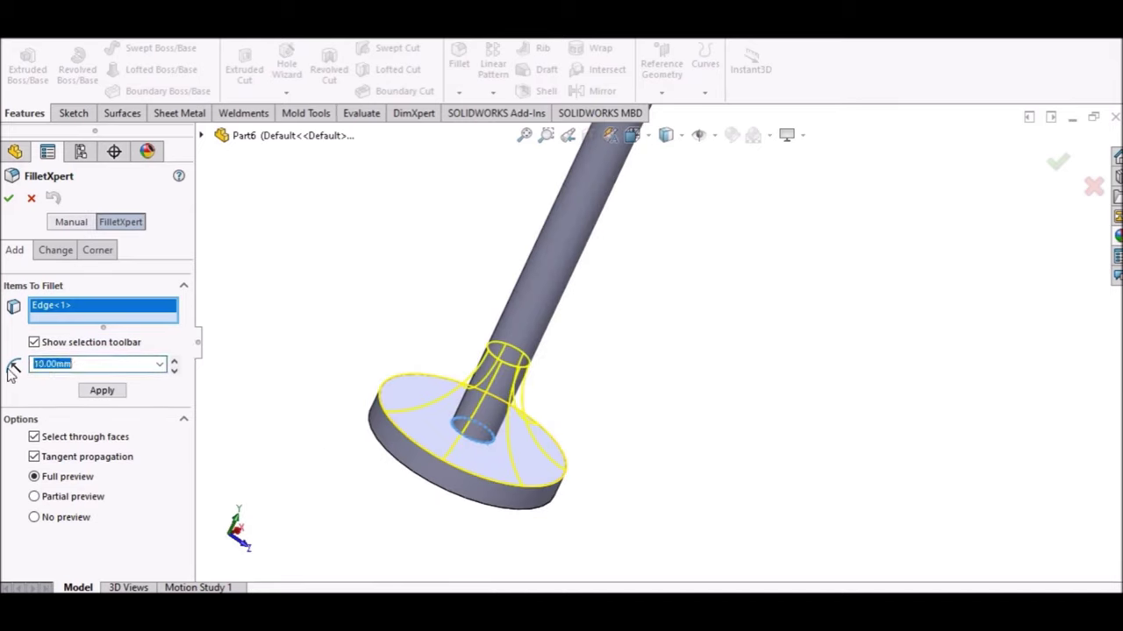
{"action": "type", "text": "6"}
{"action": "type", "text": "5"}
{"action": "key", "text": "Return"}
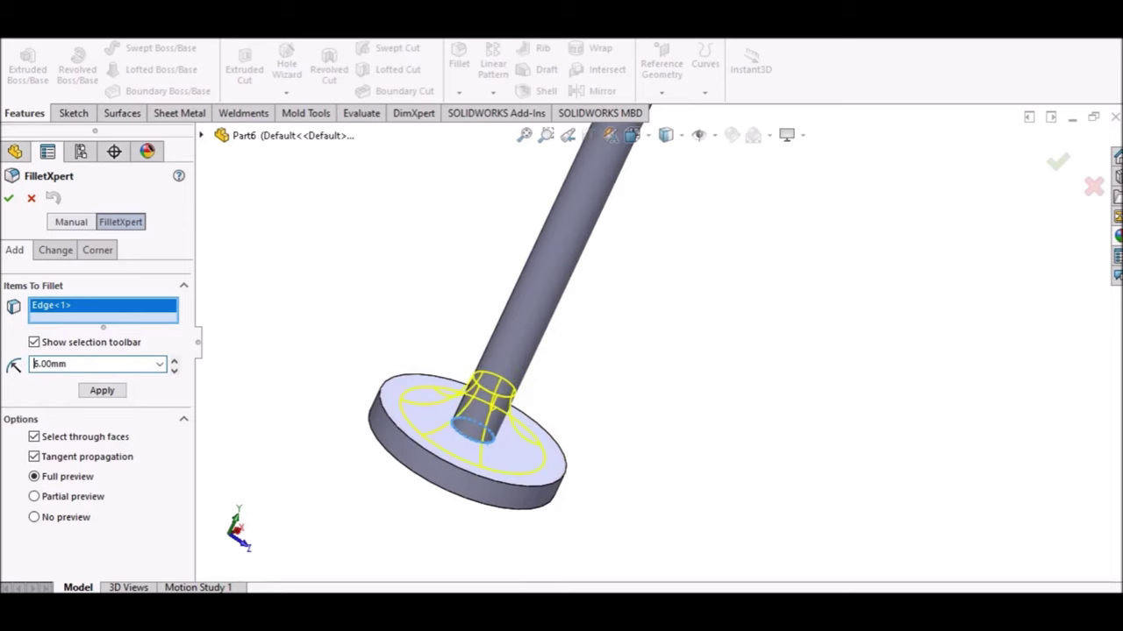
{"action": "left_click", "coordinate": [7, 200]}
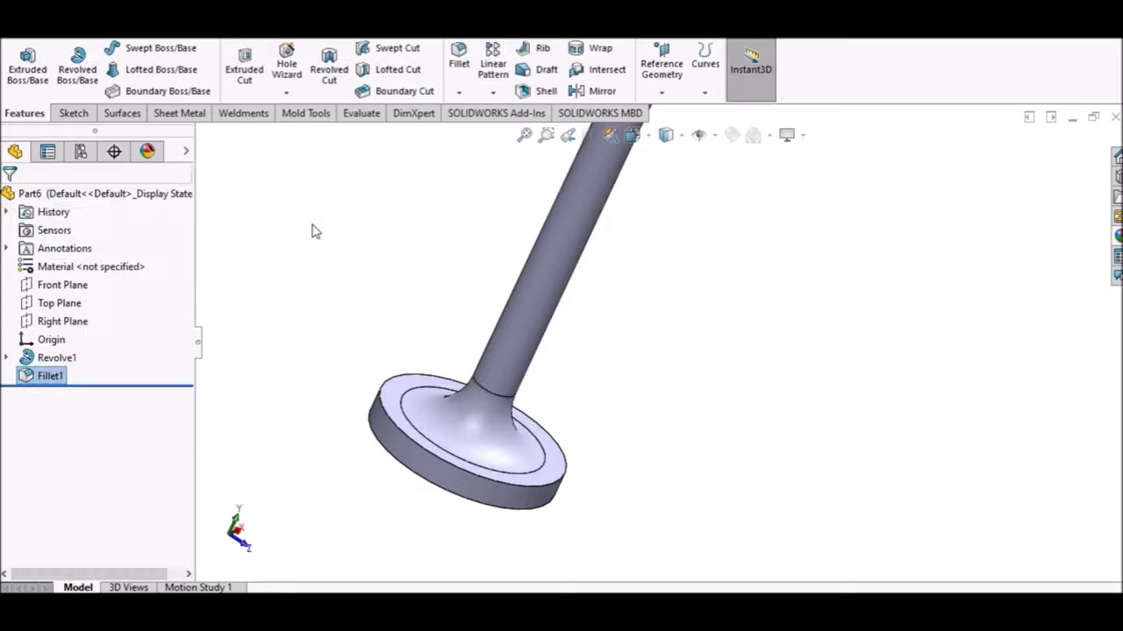
{"action": "scroll", "coordinate": [527, 294], "scroll_direction": "up", "scroll_amount": 5}
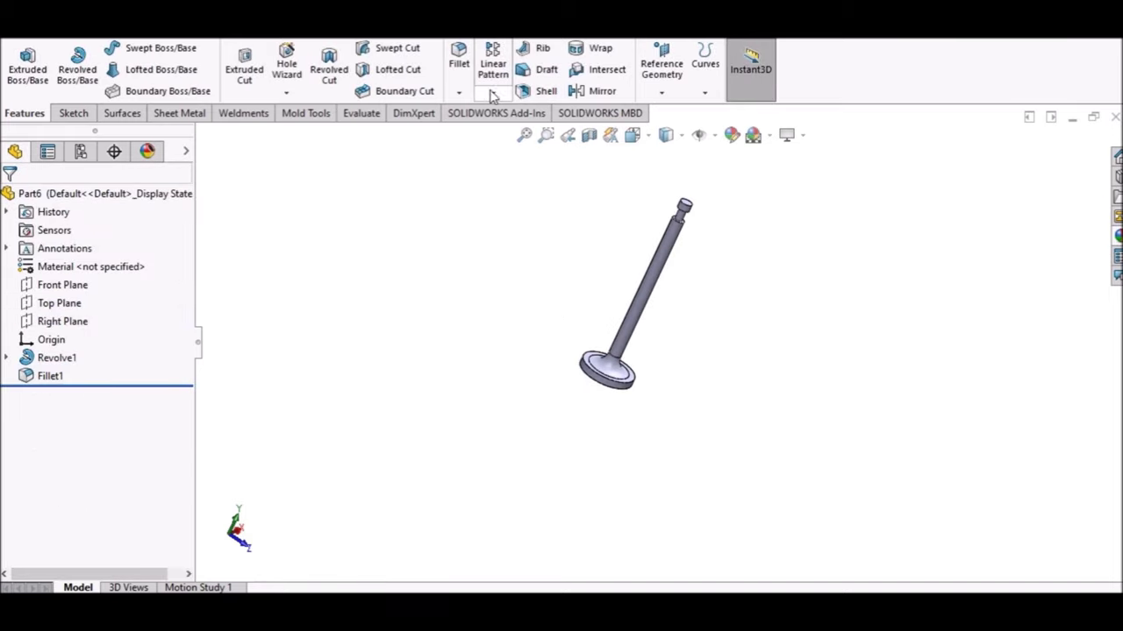
Set up a distance-distance chamfer with asymmetric distances.
{"action": "left_click", "coordinate": [459, 92]}
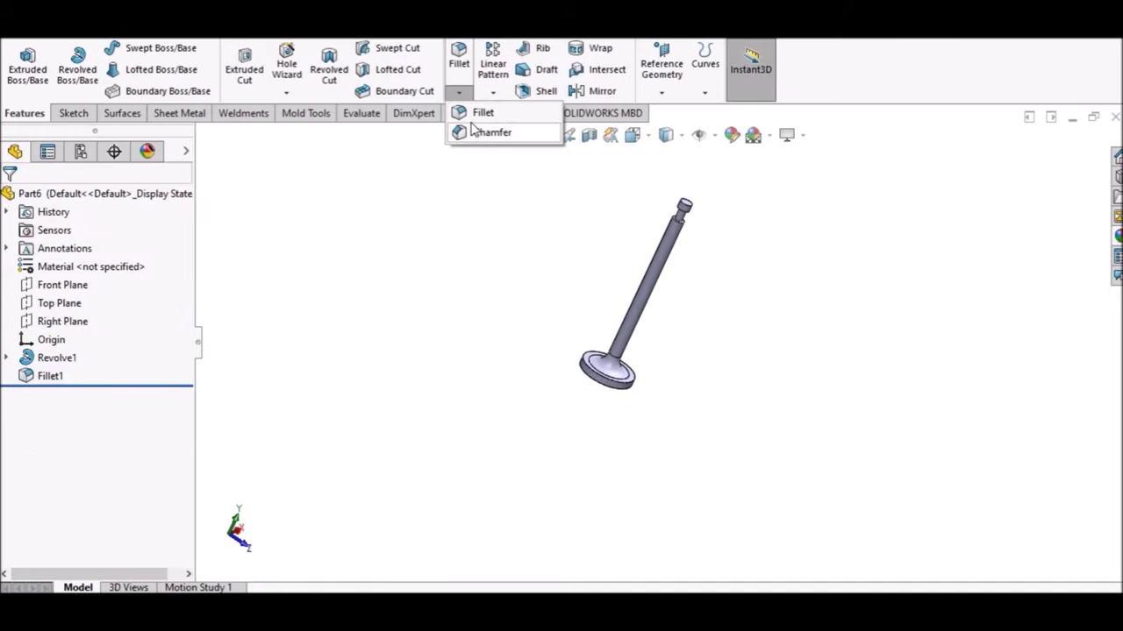
{"action": "left_click", "coordinate": [478, 133]}
{"action": "scroll", "coordinate": [641, 391], "scroll_direction": "down", "scroll_amount": 4}
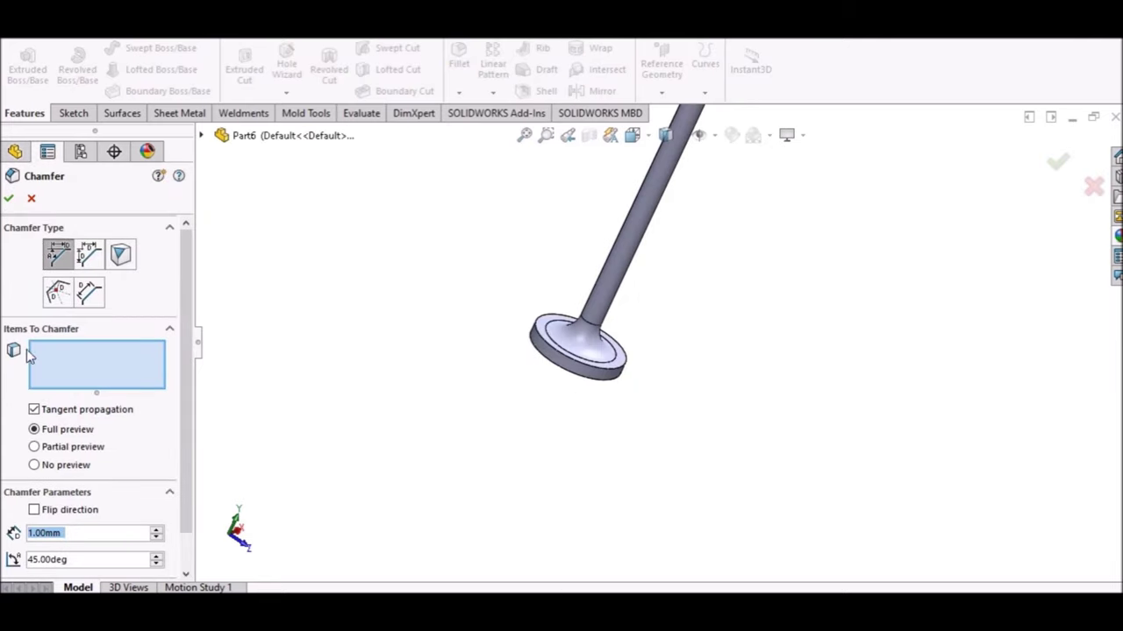
{"action": "left_click", "coordinate": [88, 257]}
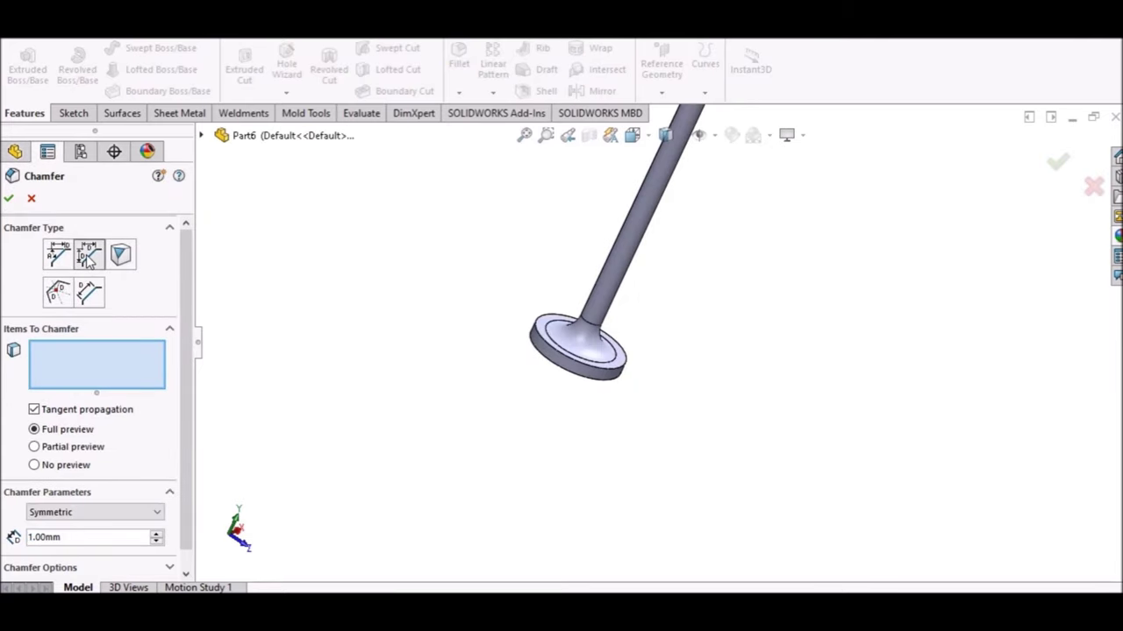
{"action": "scroll", "coordinate": [187, 448], "scroll_direction": "down", "scroll_amount": 1}
{"action": "left_click", "coordinate": [158, 493]}
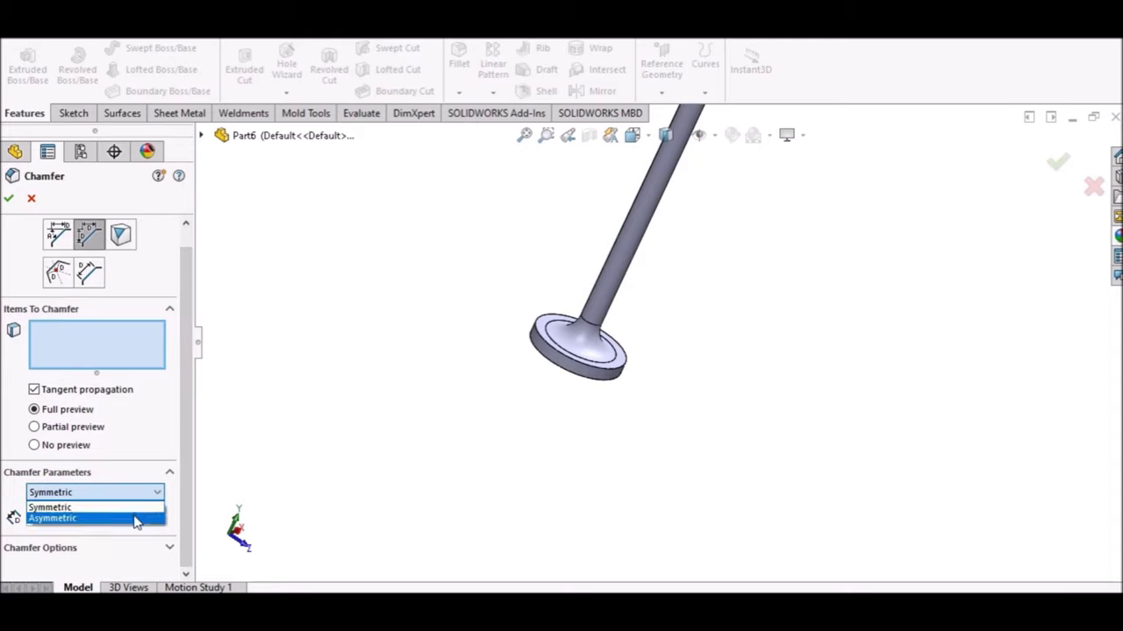
{"action": "left_click", "coordinate": [138, 518]}
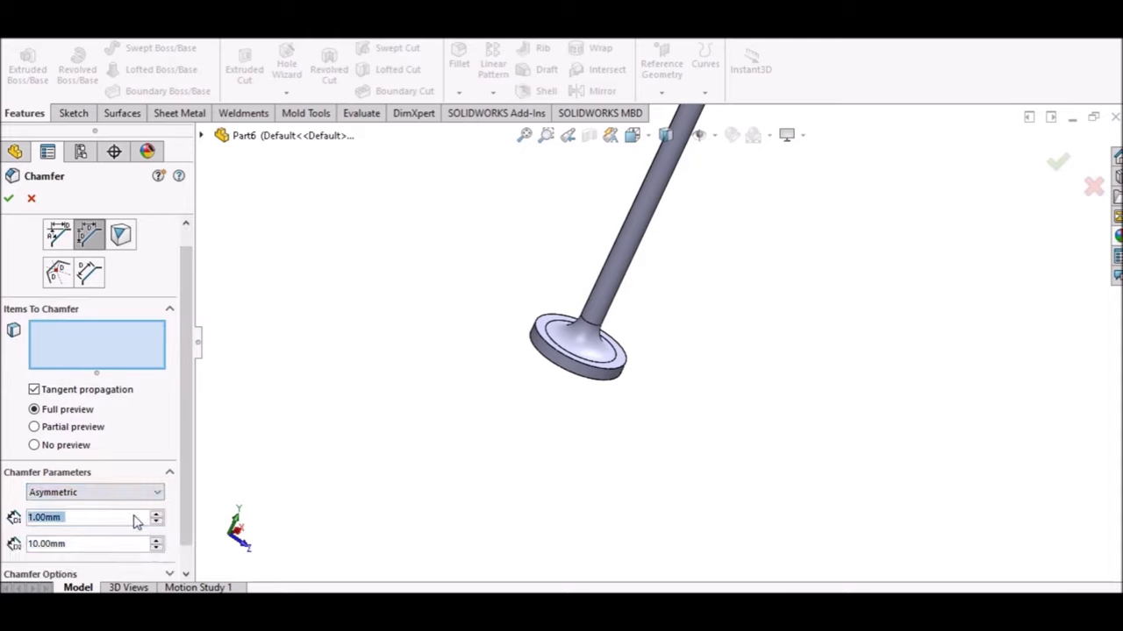
Chamfer the disc's outer rim edge at 2 mm by 1 mm.
{"action": "left_click", "coordinate": [579, 372]}
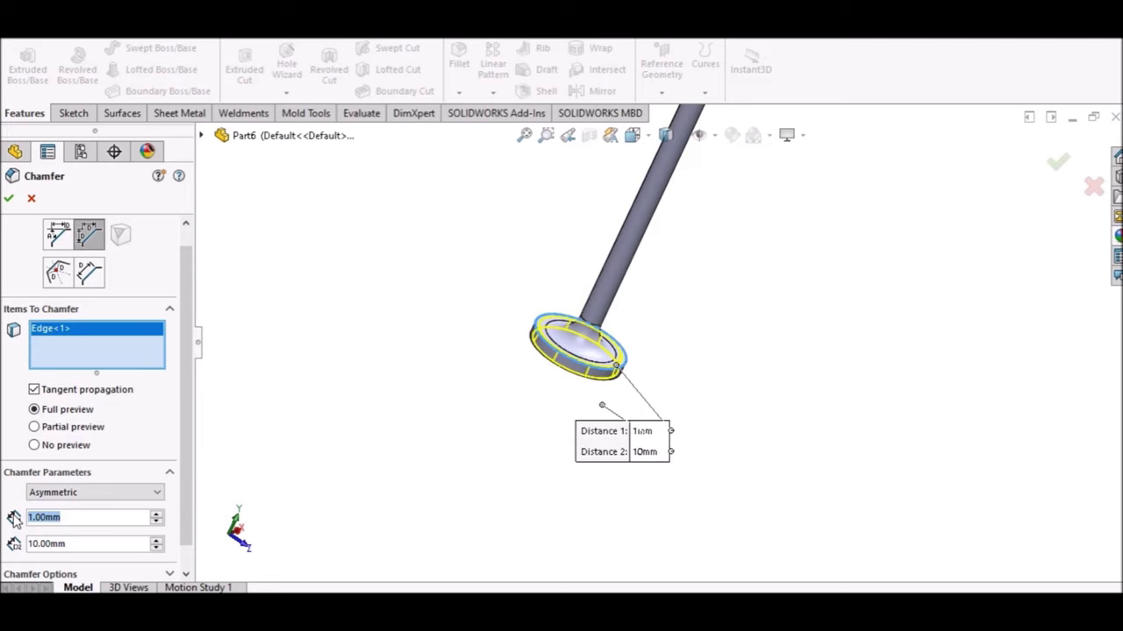
{"action": "type", "text": "2"}
{"action": "key", "text": "Return"}
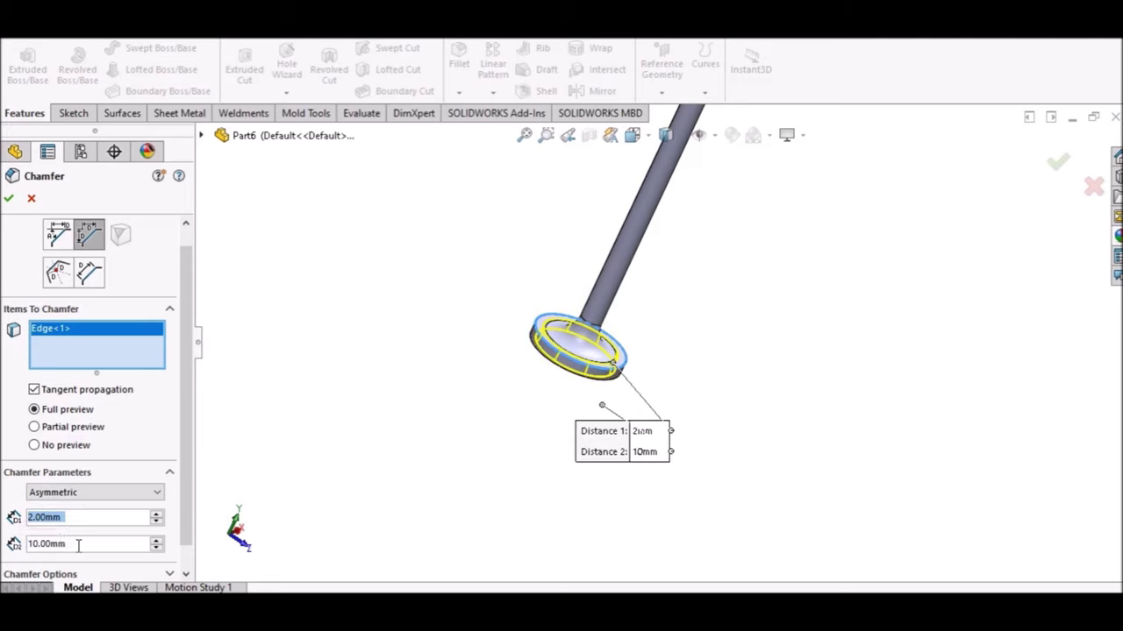
{"action": "type", "text": "1"}
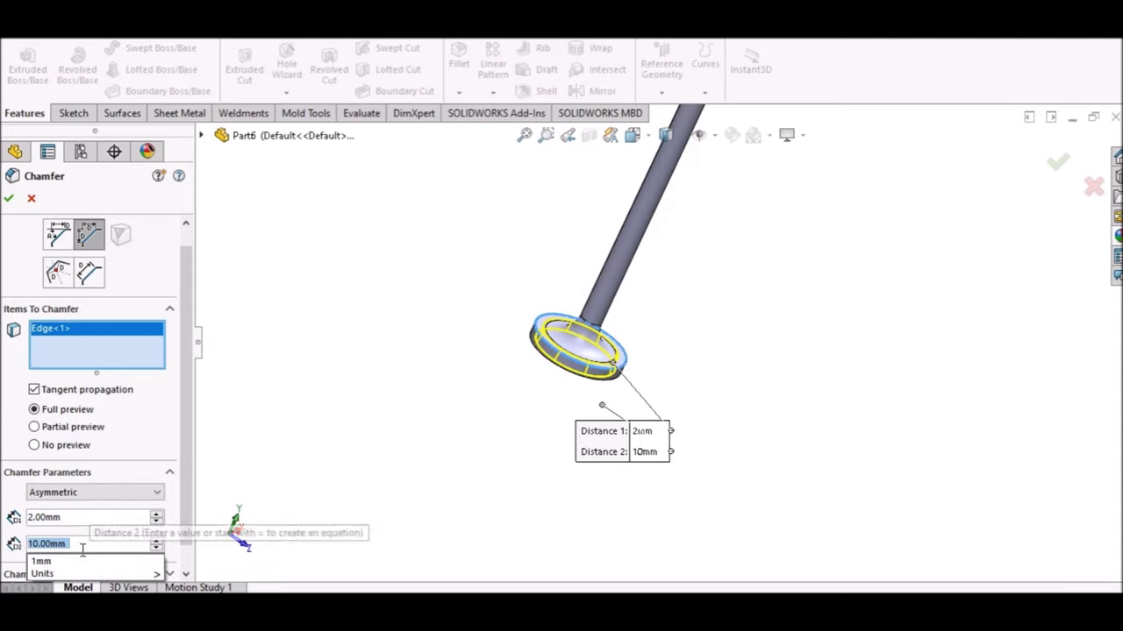
{"action": "key", "text": "Return"}
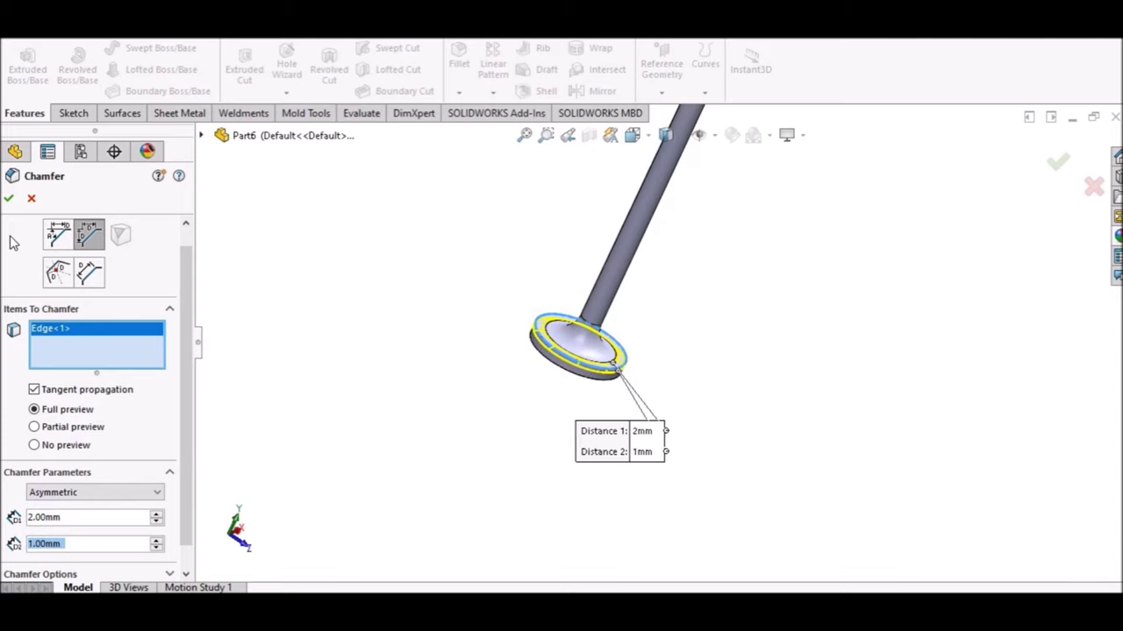
{"action": "left_click", "coordinate": [9, 199]}
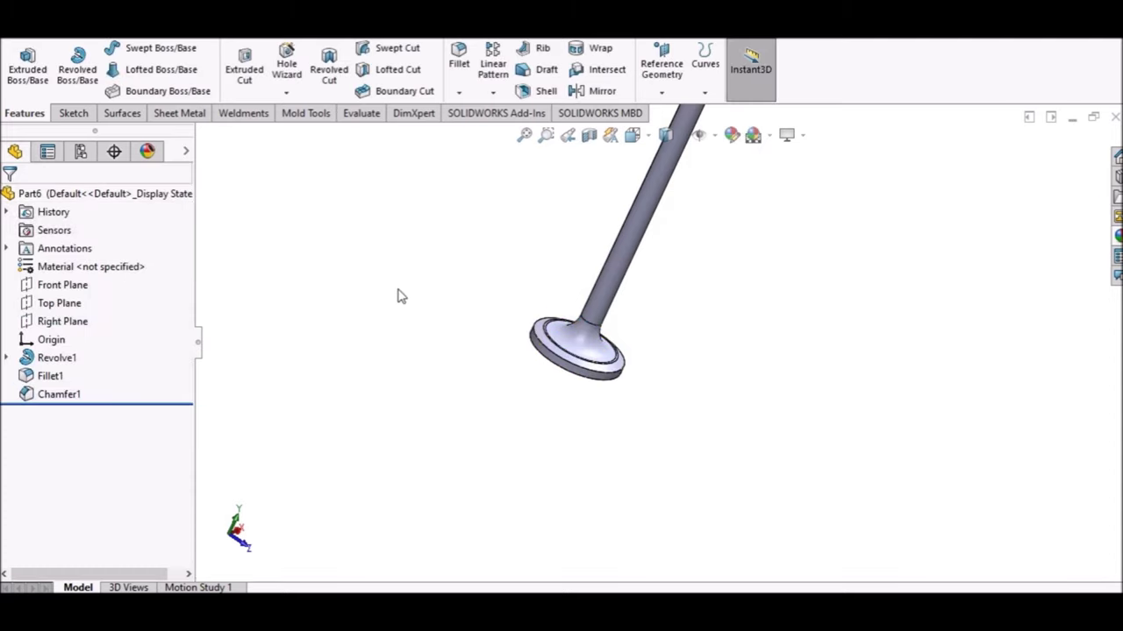
Start a chamfer on the top edge of the valve stem tip.
{"action": "scroll", "coordinate": [605, 382], "scroll_direction": "down", "scroll_amount": 3}
{"action": "middle_click_drag", "start_coordinate": [605, 381], "coordinate": [617, 318]}
{"action": "scroll", "coordinate": [672, 288], "scroll_direction": "up", "scroll_amount": 5}
{"action": "scroll", "coordinate": [676, 298], "scroll_direction": "down", "scroll_amount": 4}
{"action": "scroll", "coordinate": [684, 313], "scroll_direction": "down", "scroll_amount": 3}
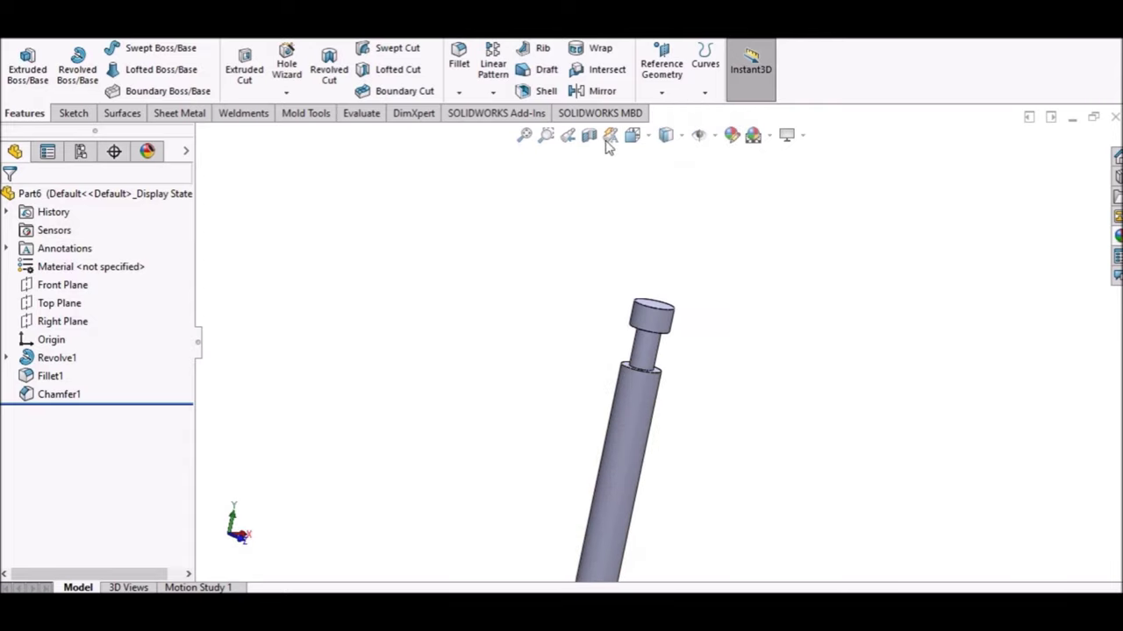
{"action": "left_click", "coordinate": [458, 92]}
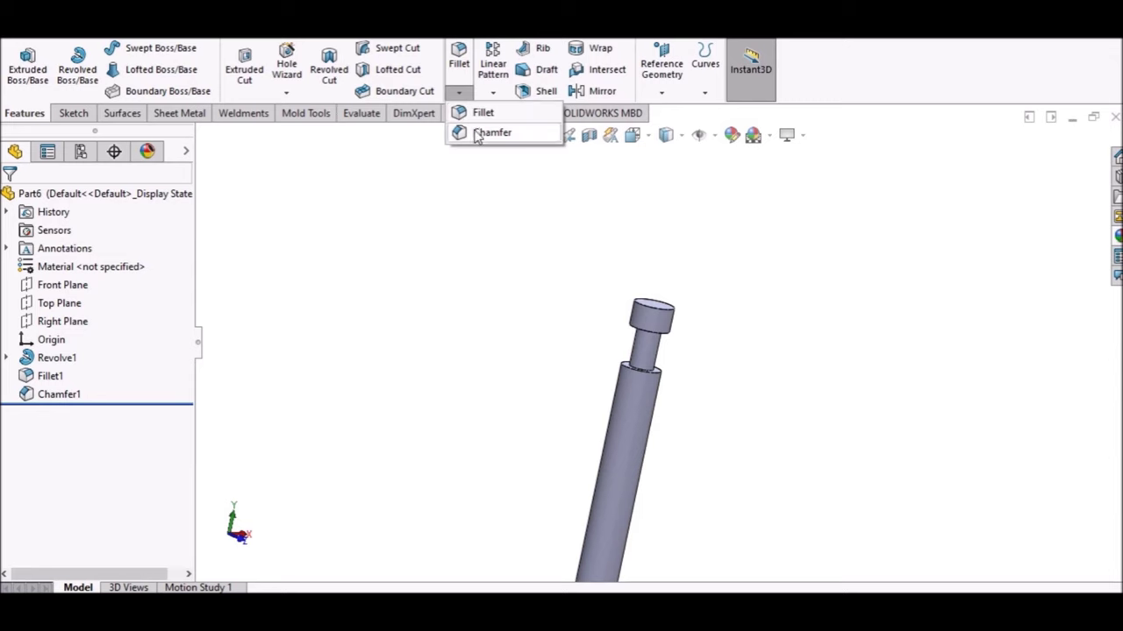
{"action": "left_click", "coordinate": [481, 134]}
{"action": "scroll", "coordinate": [690, 340], "scroll_direction": "down", "scroll_amount": 2}
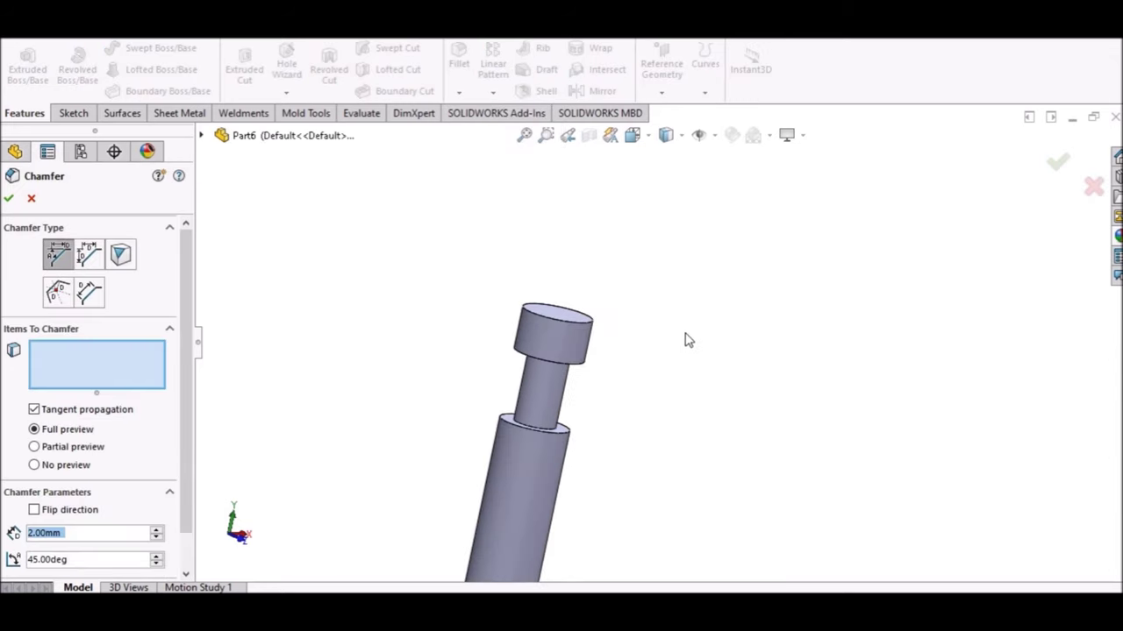
{"action": "left_click", "coordinate": [569, 322]}
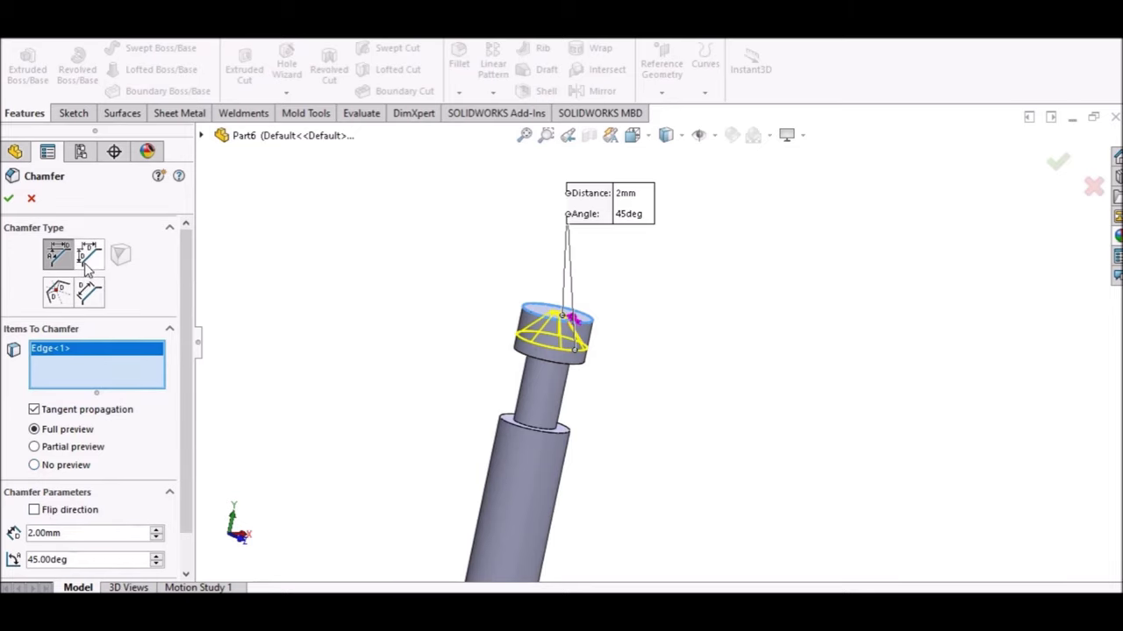
Make it an Angle-Distance chamfer of 0.5 mm at 45° and accept it.
{"action": "left_click", "coordinate": [89, 261]}
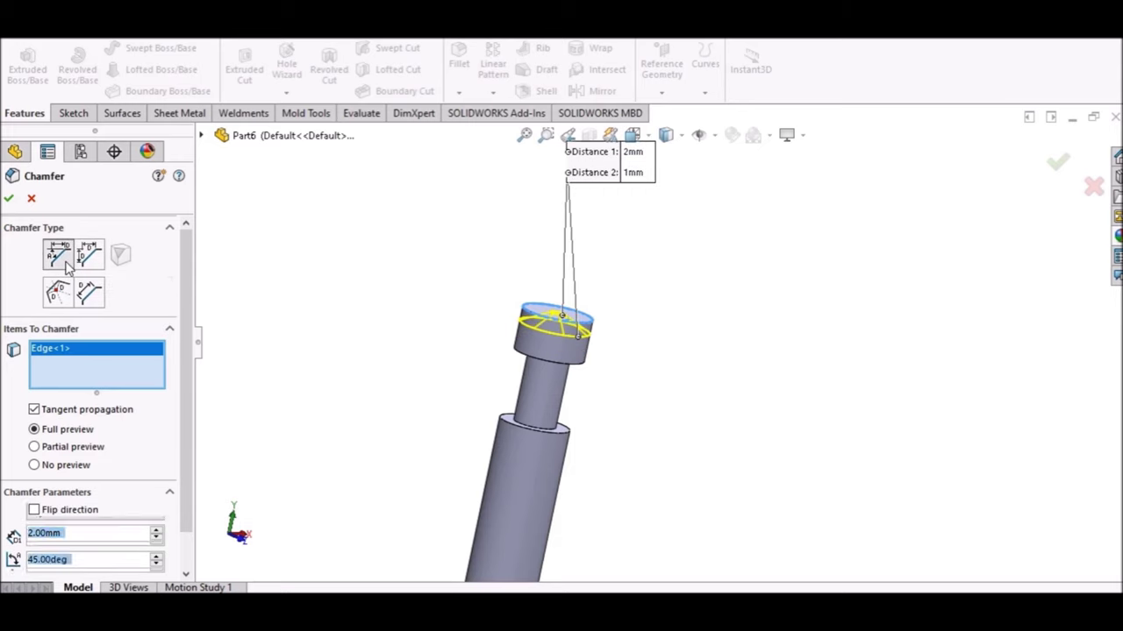
{"action": "left_click", "coordinate": [66, 263]}
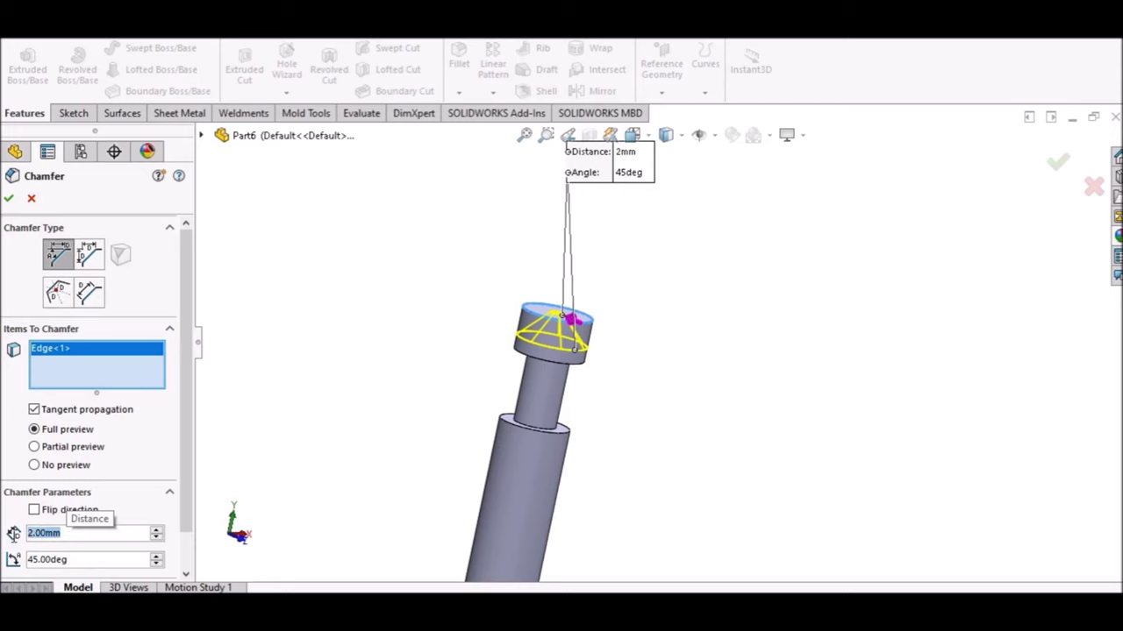
{"action": "type", "text": "1"}
{"action": "key", "text": "Return"}
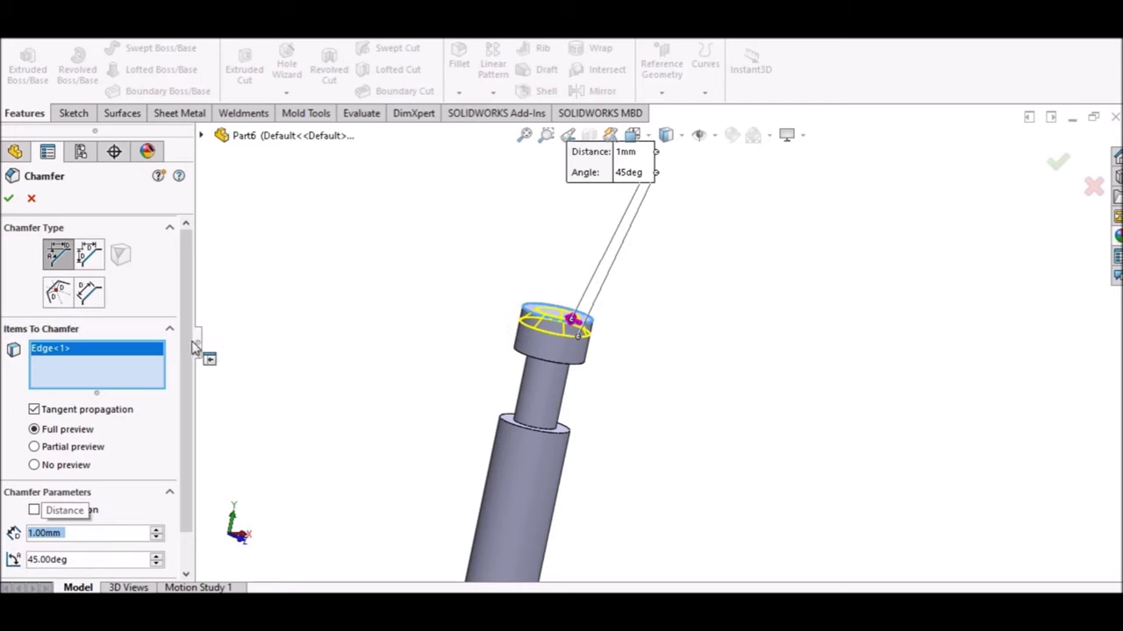
{"action": "scroll", "coordinate": [195, 347], "scroll_direction": "down", "scroll_amount": 2}
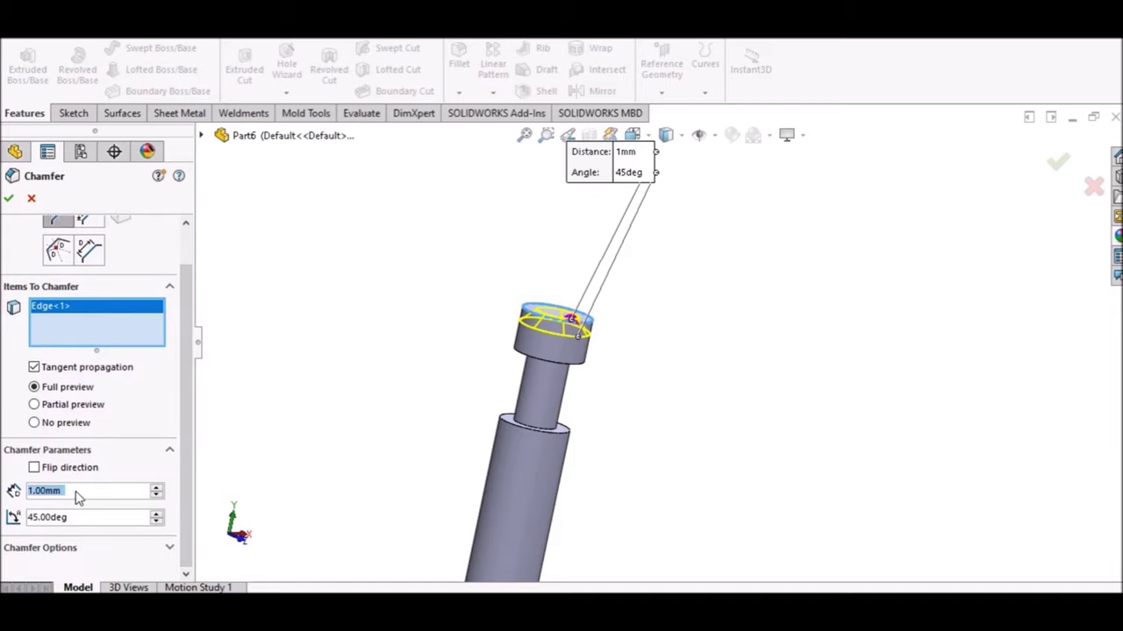
{"action": "type", "text": "0.5"}
{"action": "key", "text": "Return"}
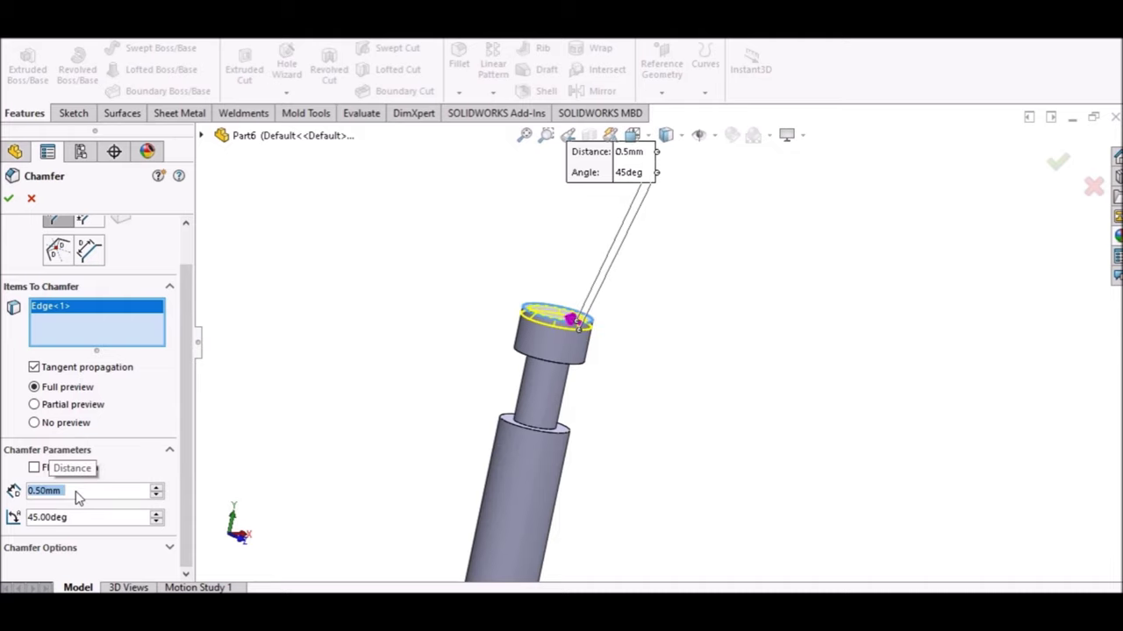
{"action": "left_click", "coordinate": [7, 200]}
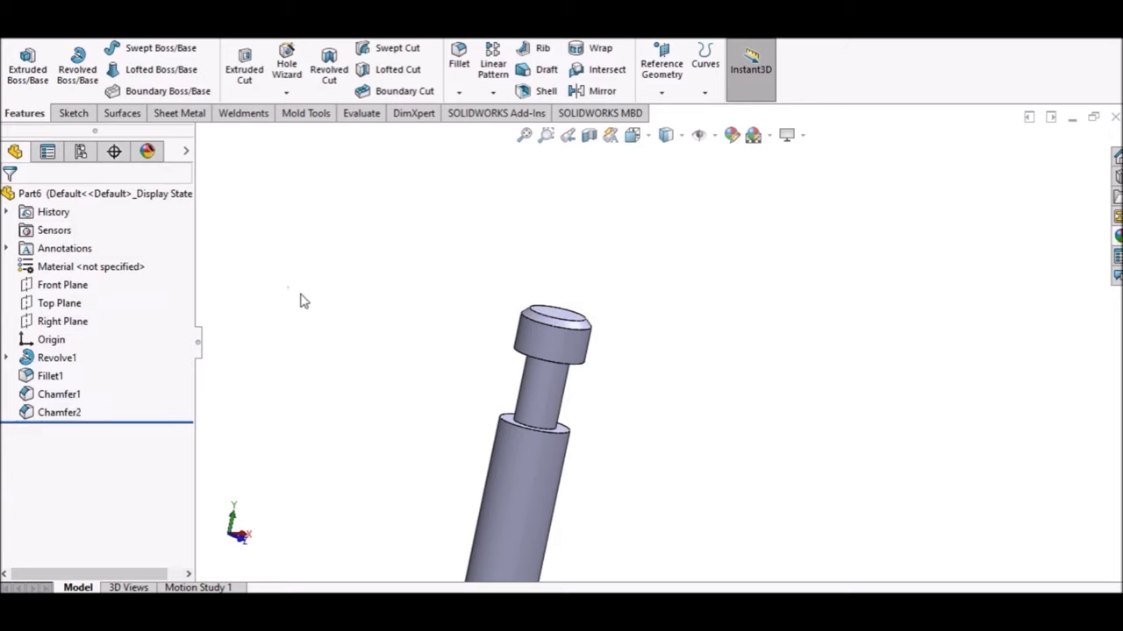
{"action": "scroll", "coordinate": [663, 401], "scroll_direction": "up", "scroll_amount": 5}
{"action": "scroll", "coordinate": [846, 335], "scroll_direction": "up", "scroll_amount": 3}
Turn the valve to the standard Front view.
{"action": "middle_click_drag", "start_coordinate": [791, 427], "coordinate": [728, 347]}
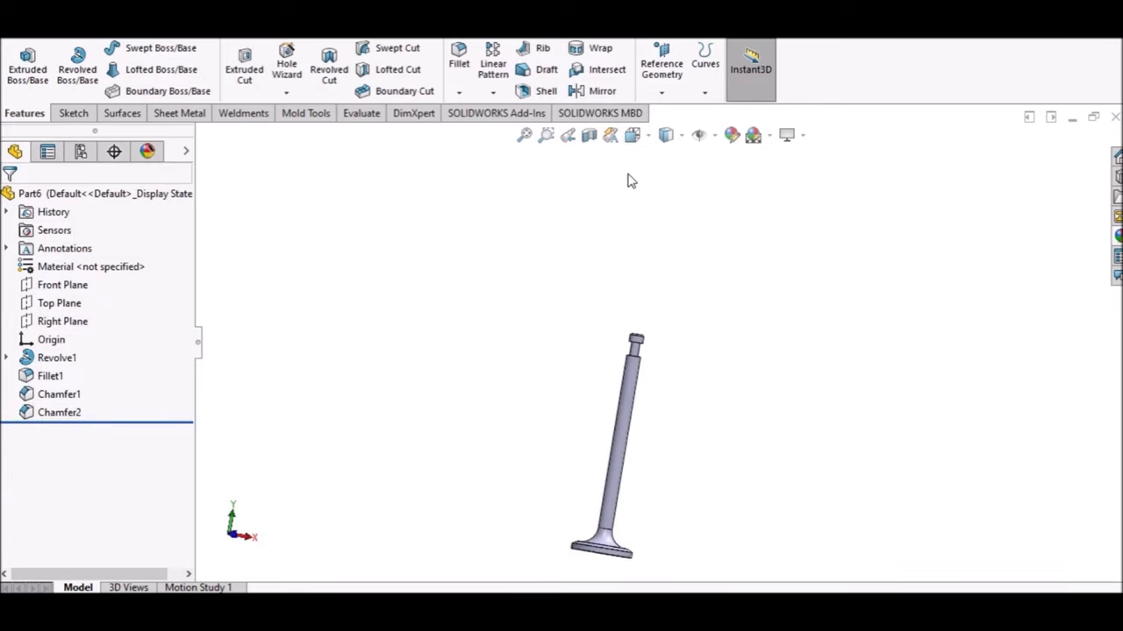
{"action": "left_click", "coordinate": [631, 134]}
{"action": "left_click", "coordinate": [654, 341]}
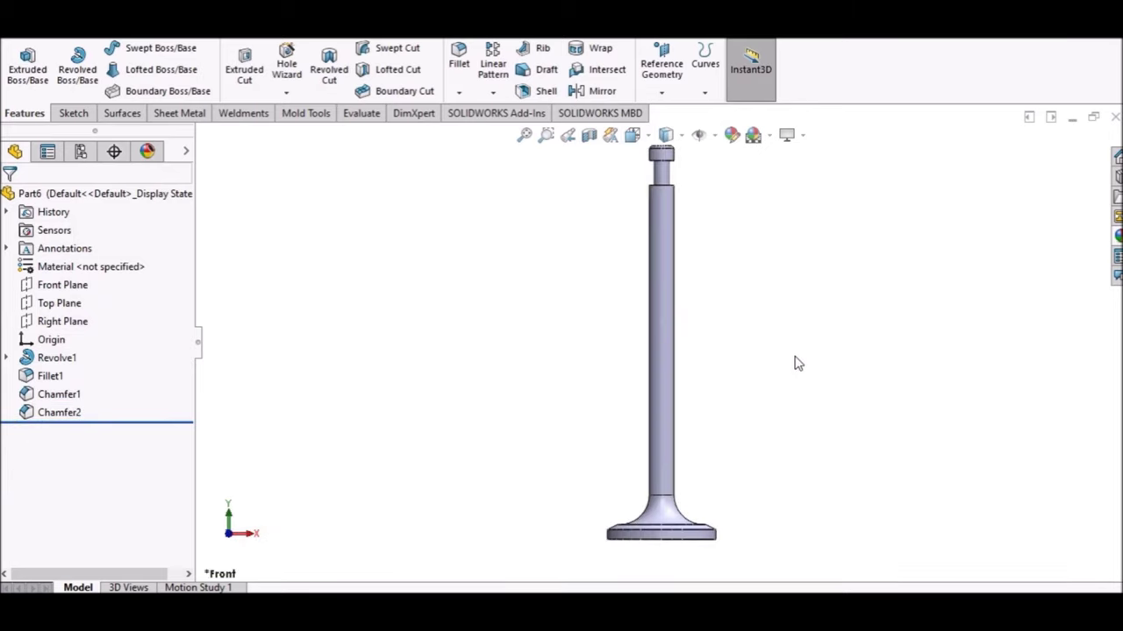
Apply the Solid Blue appearance to the valve, replacing a briefly tried Yellow.
{"action": "left_click", "coordinate": [1118, 235]}
{"action": "scroll", "coordinate": [1052, 217], "scroll_direction": "up", "scroll_amount": 1}
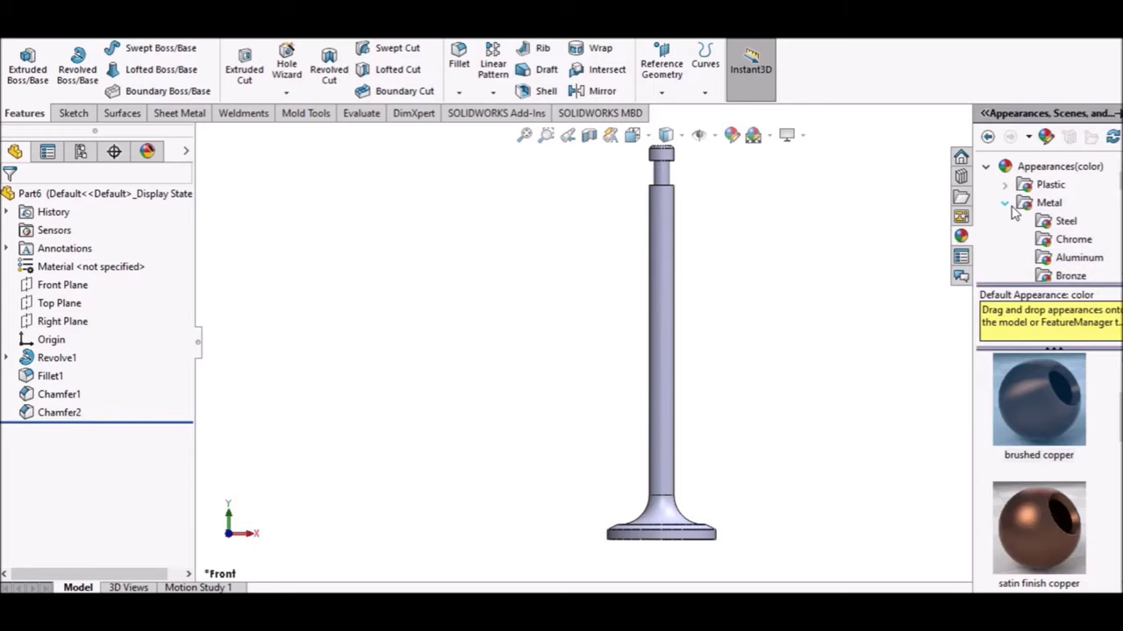
{"action": "left_click", "coordinate": [1006, 204]}
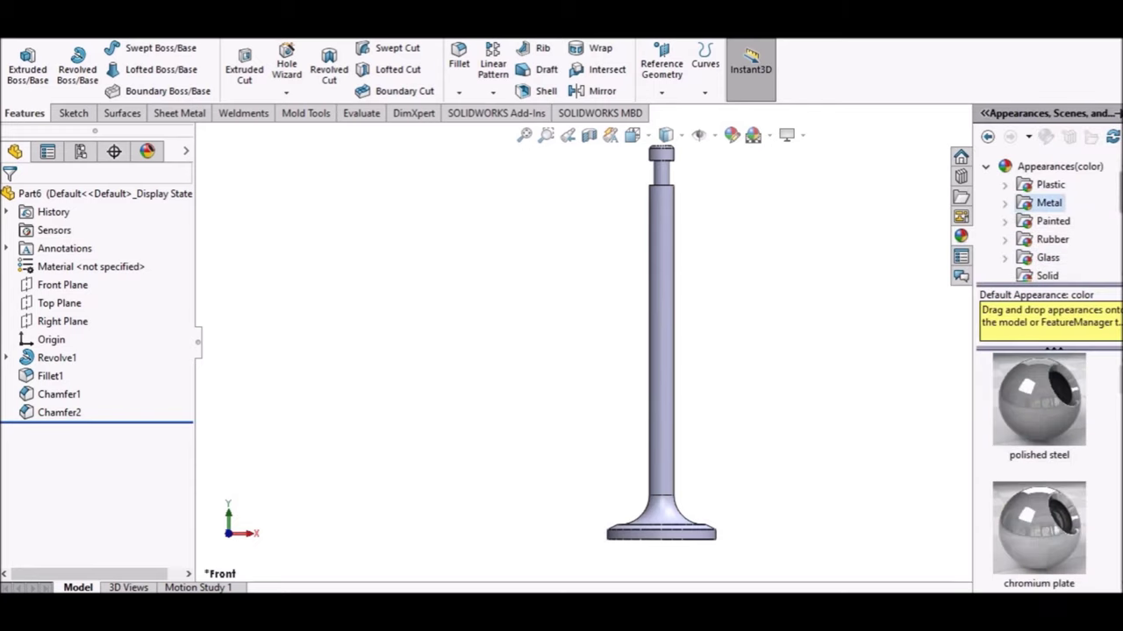
{"action": "scroll", "coordinate": [1053, 228], "scroll_direction": "down", "scroll_amount": 1}
{"action": "left_click", "coordinate": [1019, 262]}
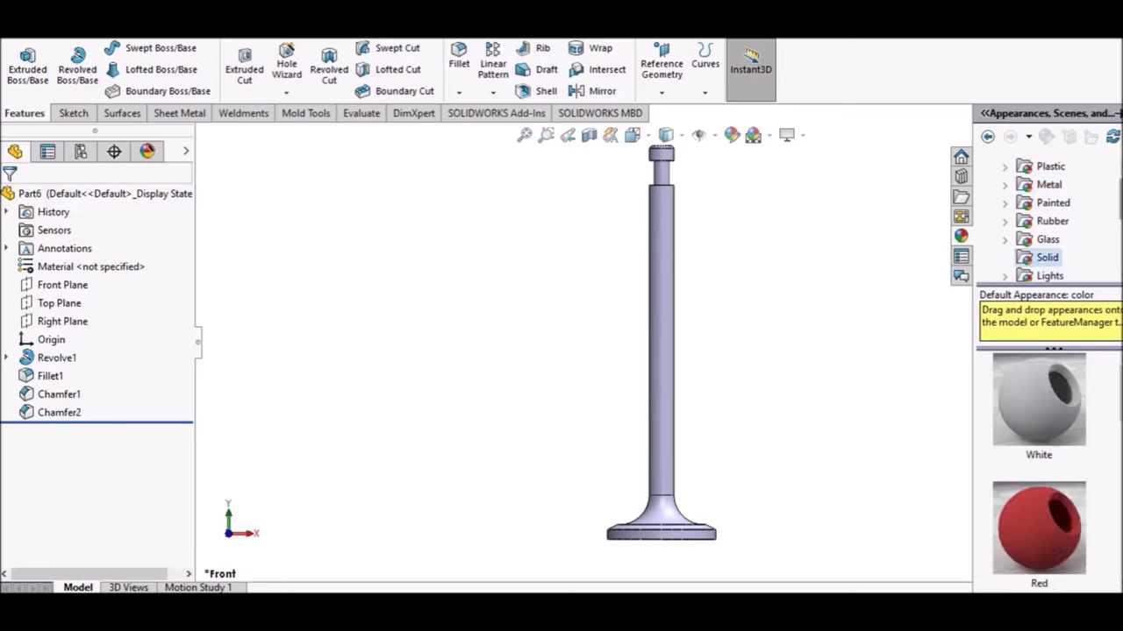
{"action": "scroll", "coordinate": [1053, 221], "scroll_direction": "down", "scroll_amount": 2}
{"action": "scroll", "coordinate": [1077, 412], "scroll_direction": "down", "scroll_amount": 2}
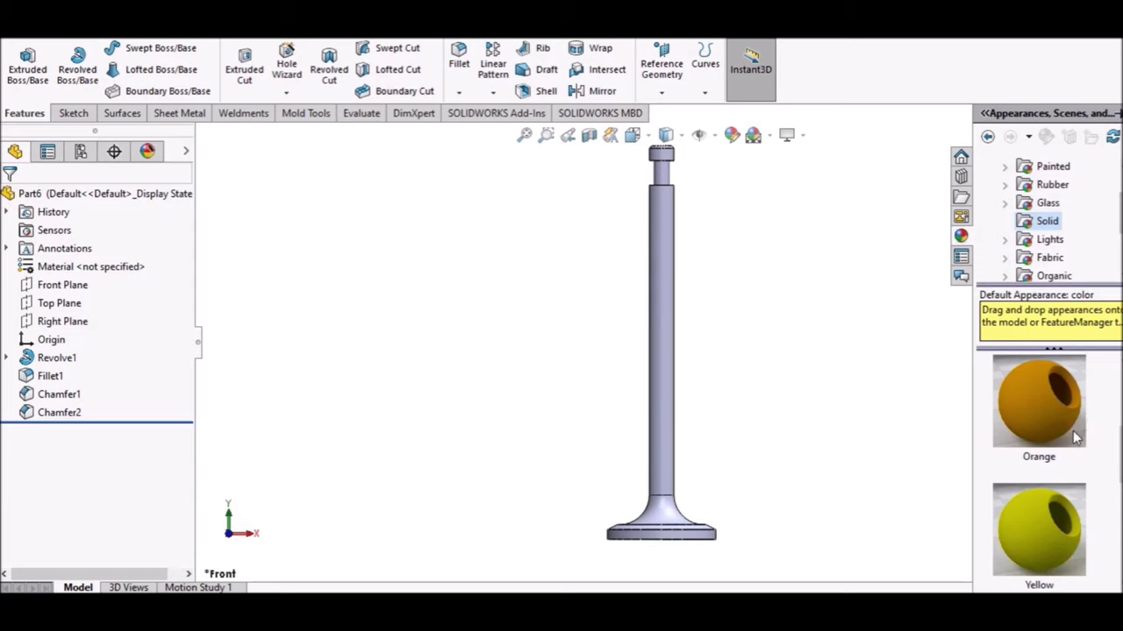
{"action": "double_click", "coordinate": [1055, 496]}
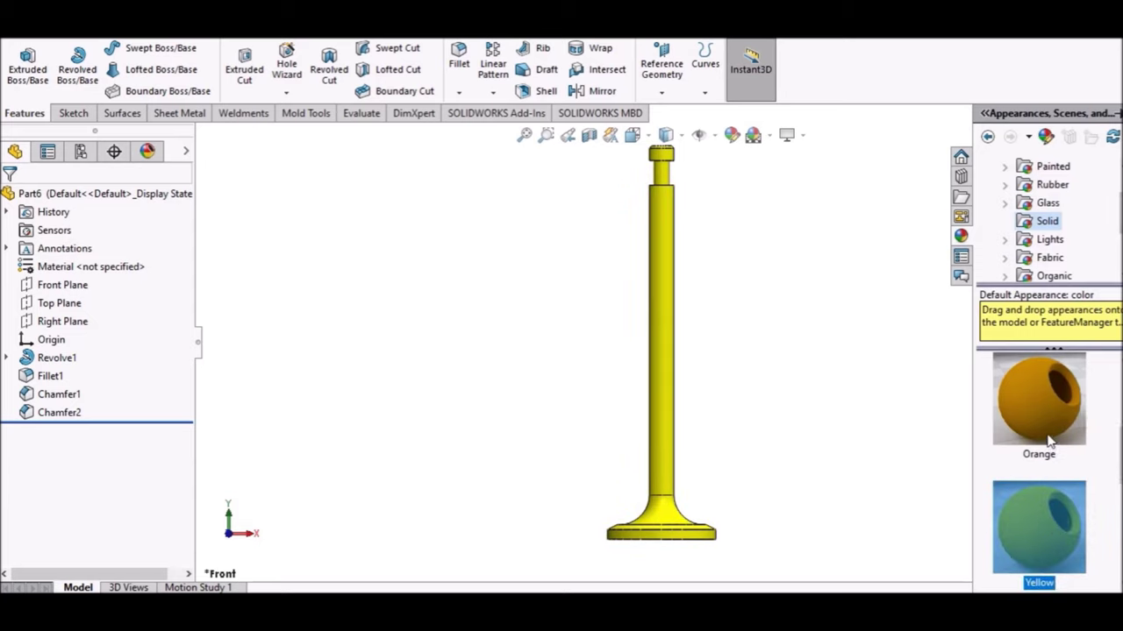
{"action": "scroll", "coordinate": [1051, 500], "scroll_direction": "down", "scroll_amount": 2}
{"action": "double_click", "coordinate": [1048, 399]}
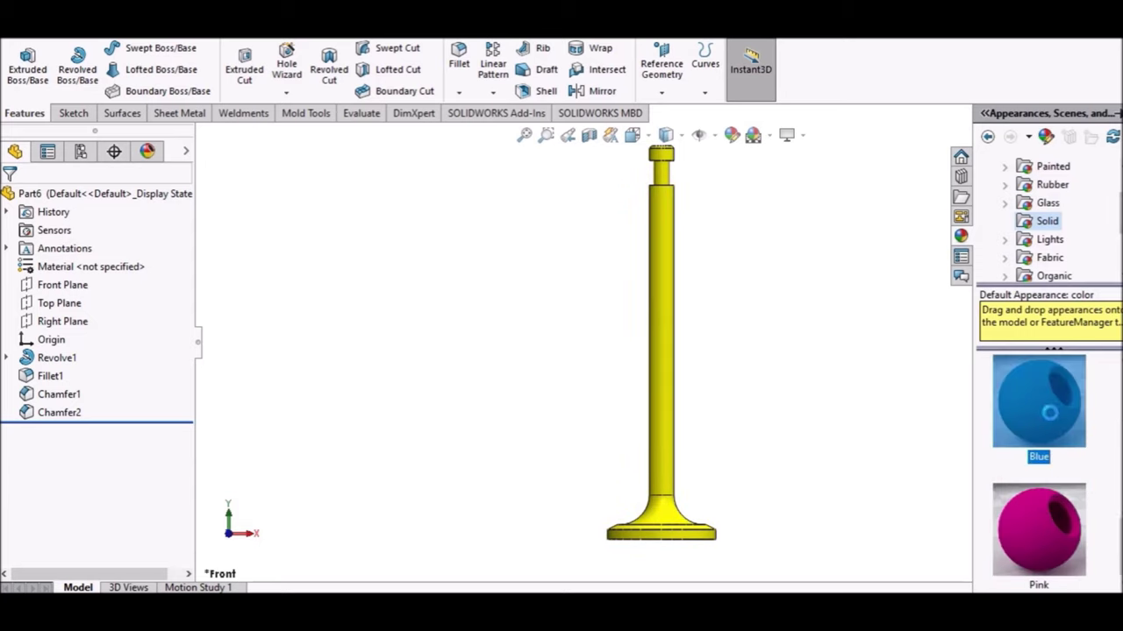
{"action": "mouse_move", "coordinate": [822, 375]}
{"action": "middle_mouse_down"}
{"action": "mouse_move", "coordinate": [902, 376]}
{"action": "mouse_move", "coordinate": [822, 376]}
{"action": "mouse_move", "coordinate": [719, 331]}
{"action": "middle_mouse_up"}
Switch to the isometric view and begin a sketch on the Top Plane.
{"action": "left_click", "coordinate": [632, 134]}
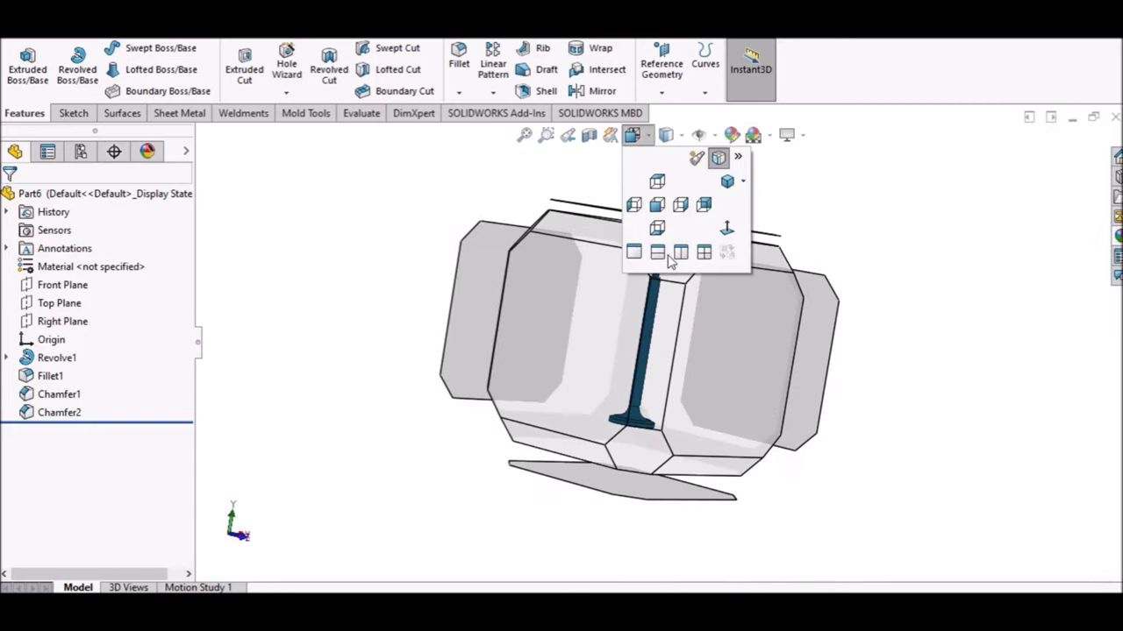
{"action": "left_click", "coordinate": [627, 273]}
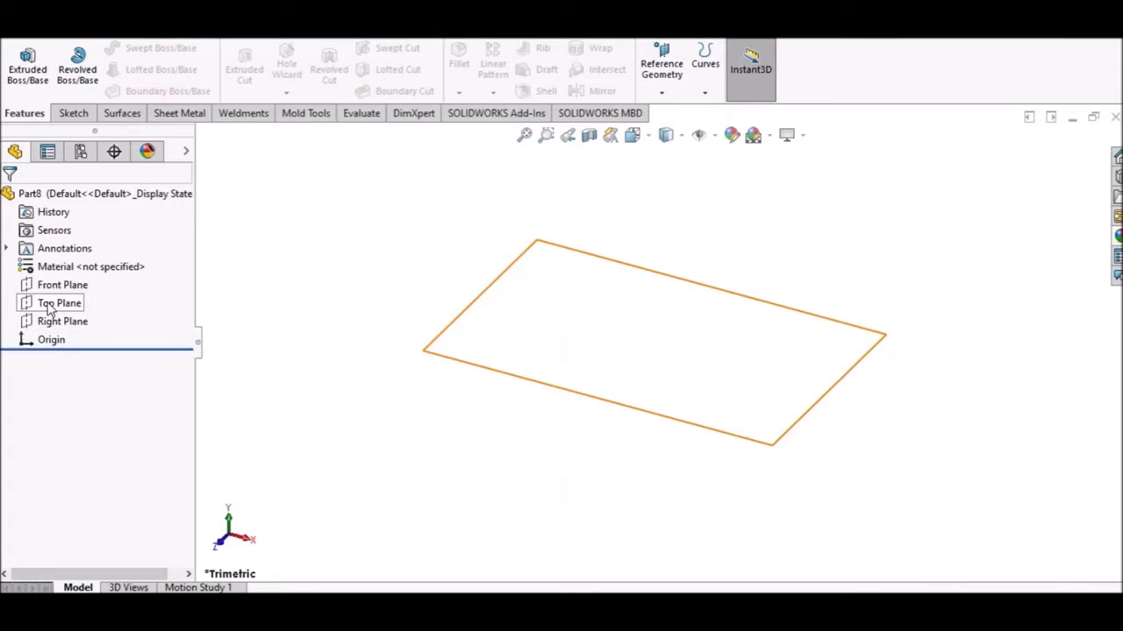
{"action": "left_click", "coordinate": [58, 303]}
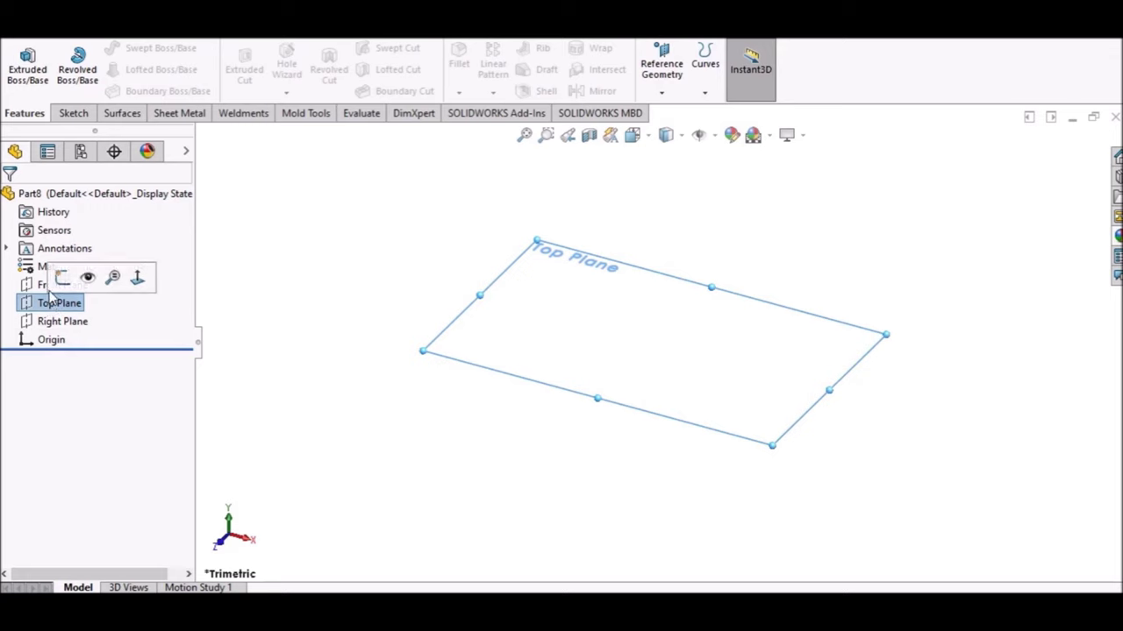
{"action": "left_click", "coordinate": [91, 275]}
Draw a vertical centerline from the origin straight upward.
{"action": "left_click", "coordinate": [122, 47]}
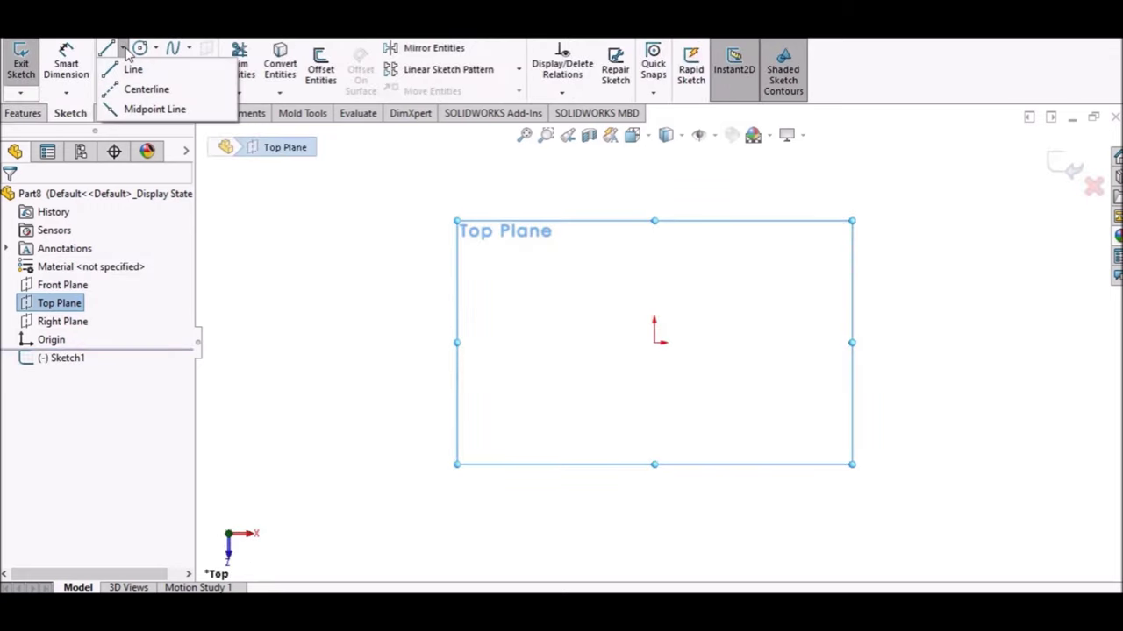
{"action": "left_click", "coordinate": [146, 90]}
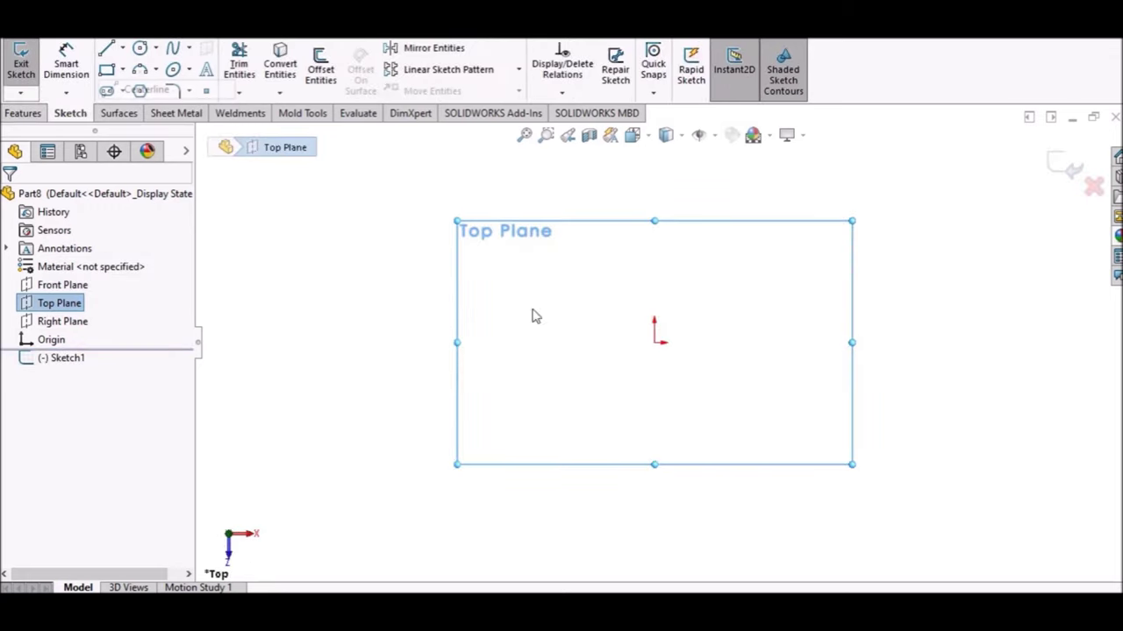
{"action": "left_click", "coordinate": [655, 342]}
{"action": "left_click", "coordinate": [654, 183]}
{"action": "right_click", "coordinate": [507, 207]}
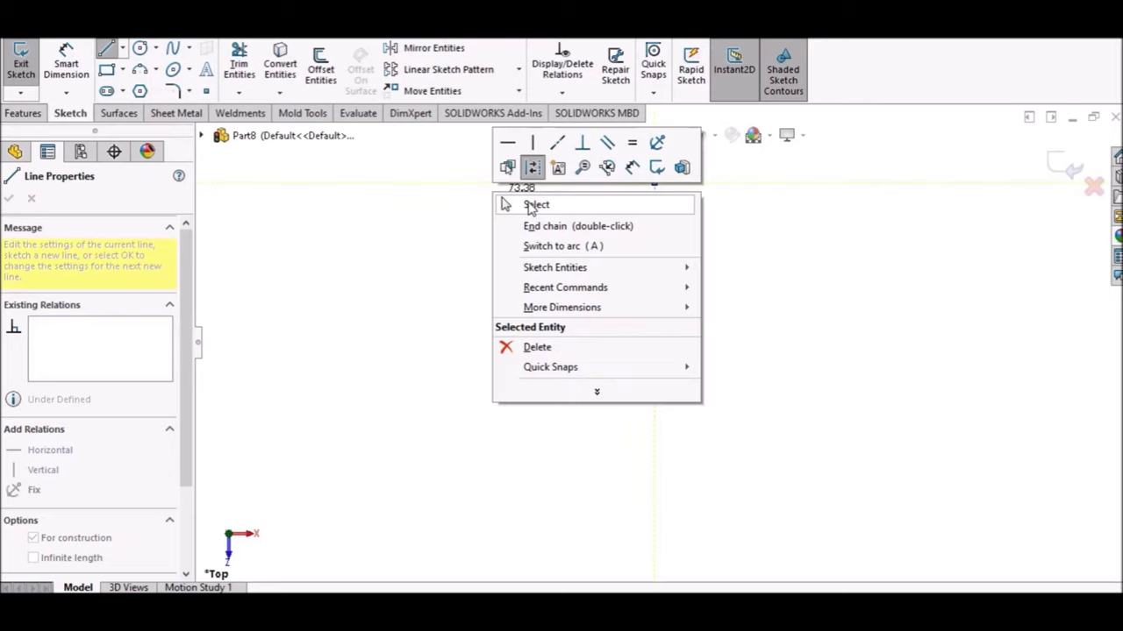
{"action": "left_click", "coordinate": [534, 203]}
{"action": "left_click", "coordinate": [122, 49]}
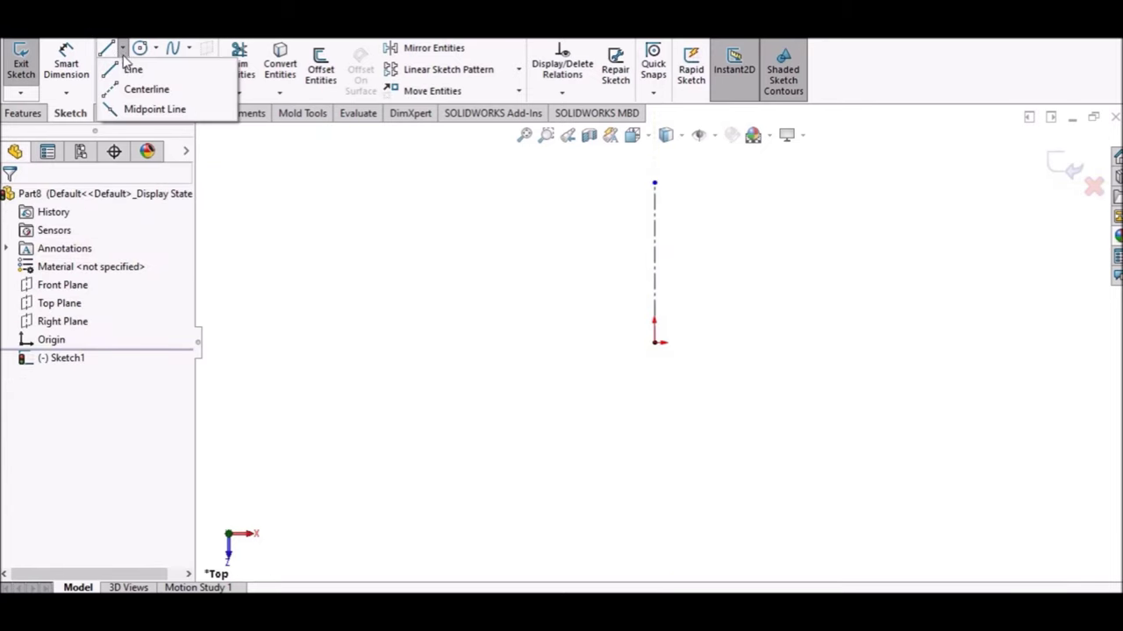
Draw a closed ten-edge stepped zig-zag outline of lines right of the centerline.
{"action": "left_click", "coordinate": [132, 68]}
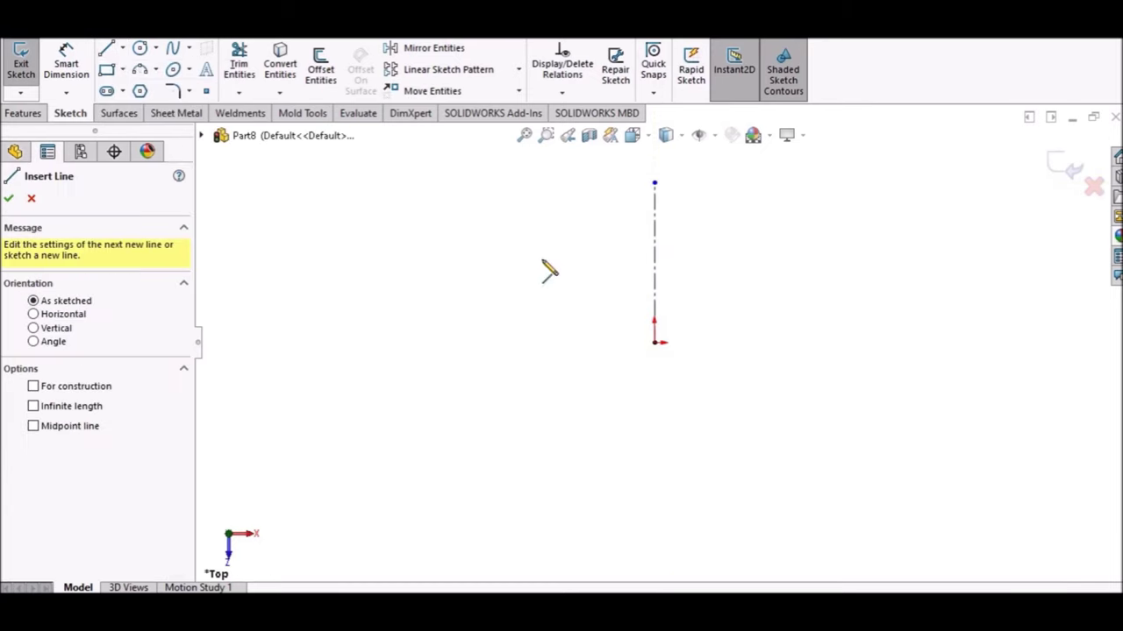
{"action": "left_click", "coordinate": [761, 342]}
{"action": "left_click", "coordinate": [713, 342]}
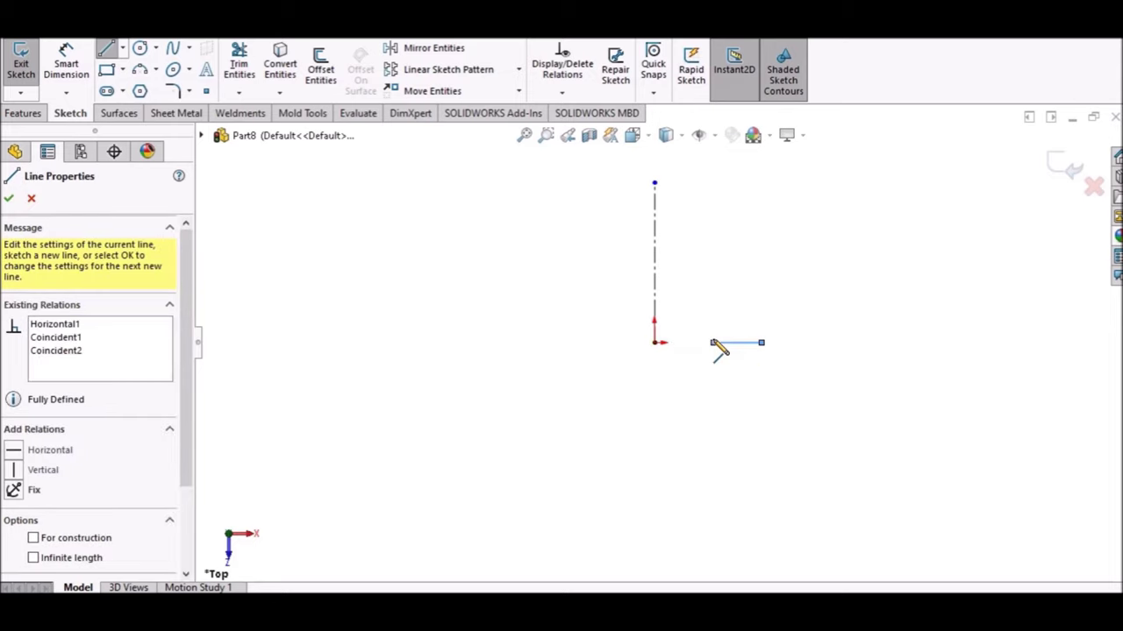
{"action": "left_click", "coordinate": [737, 239]}
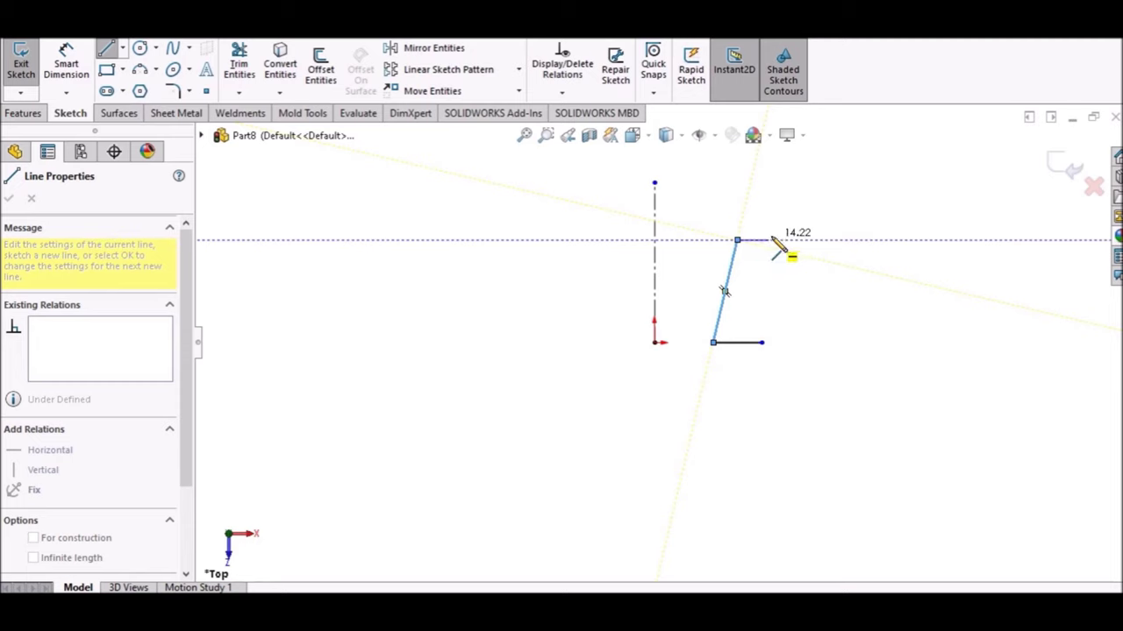
{"action": "left_click", "coordinate": [771, 239]}
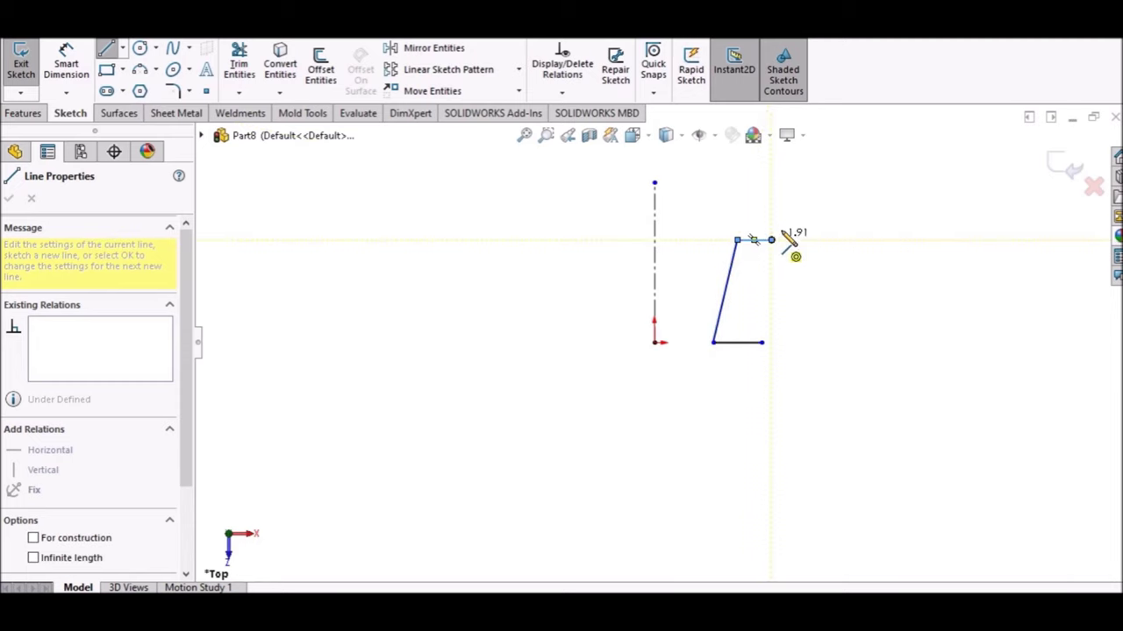
{"action": "left_click", "coordinate": [814, 182]}
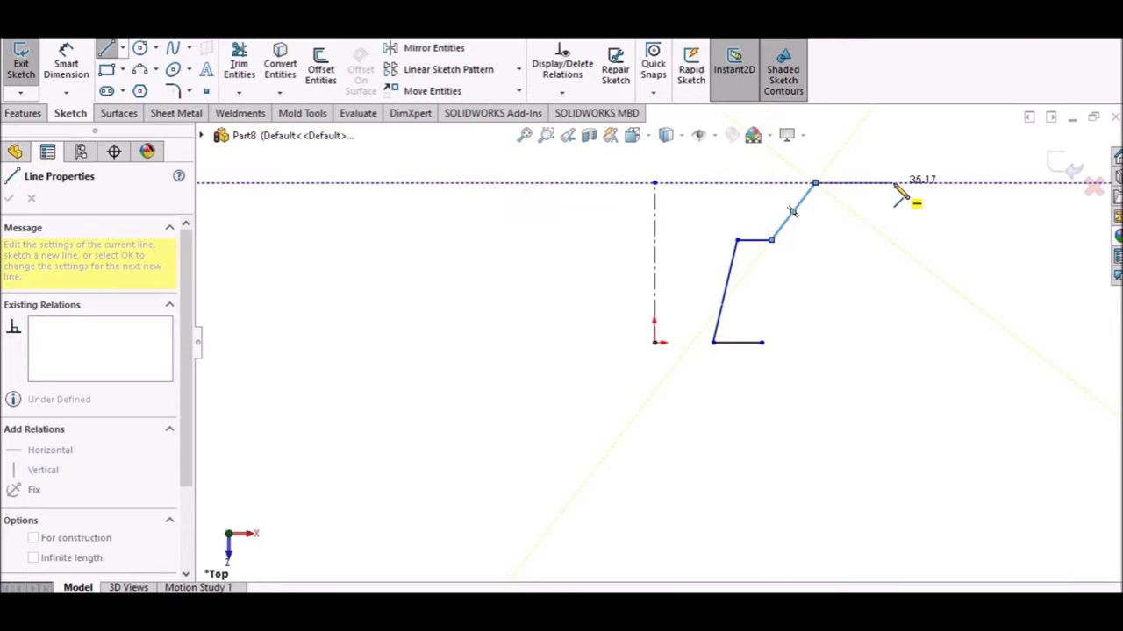
{"action": "left_click", "coordinate": [931, 183]}
{"action": "left_click", "coordinate": [930, 203]}
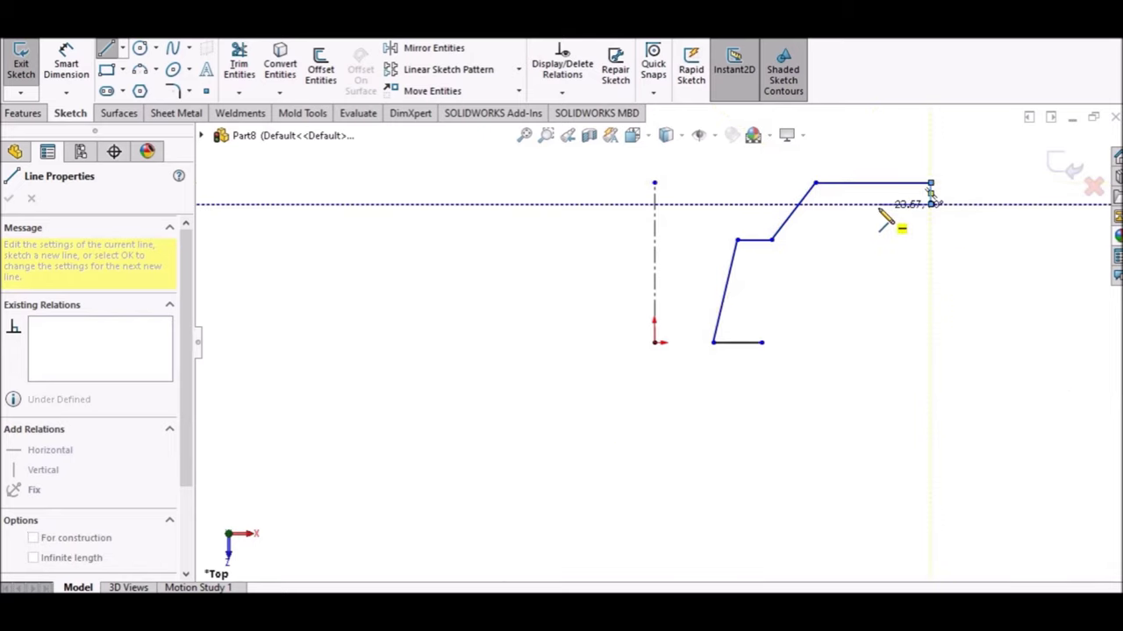
{"action": "left_click", "coordinate": [878, 204]}
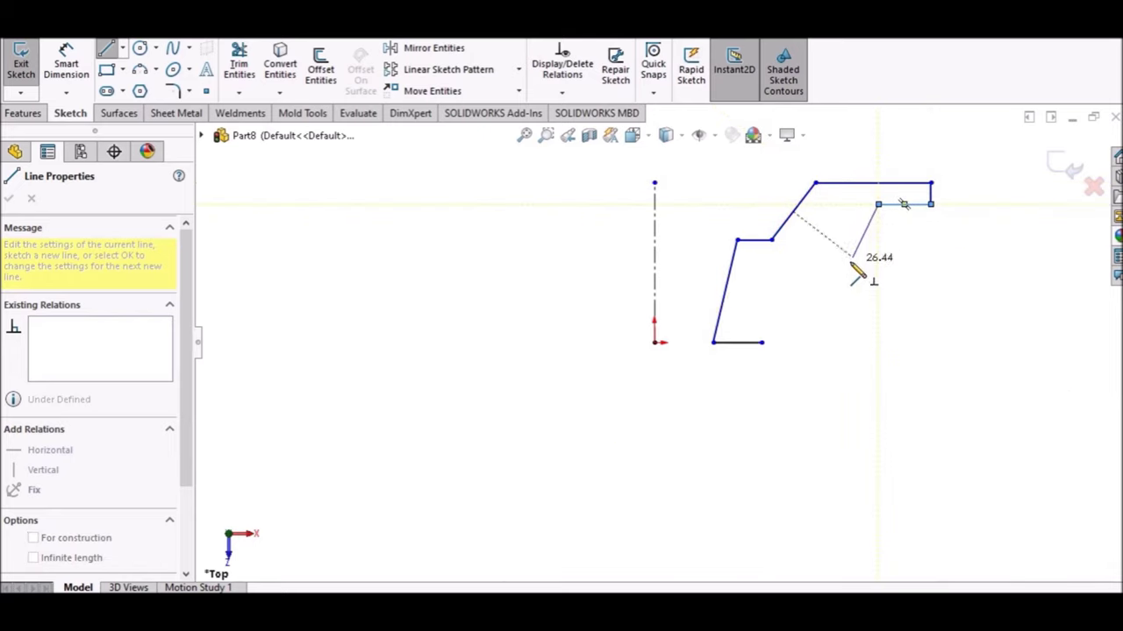
{"action": "left_click", "coordinate": [848, 265]}
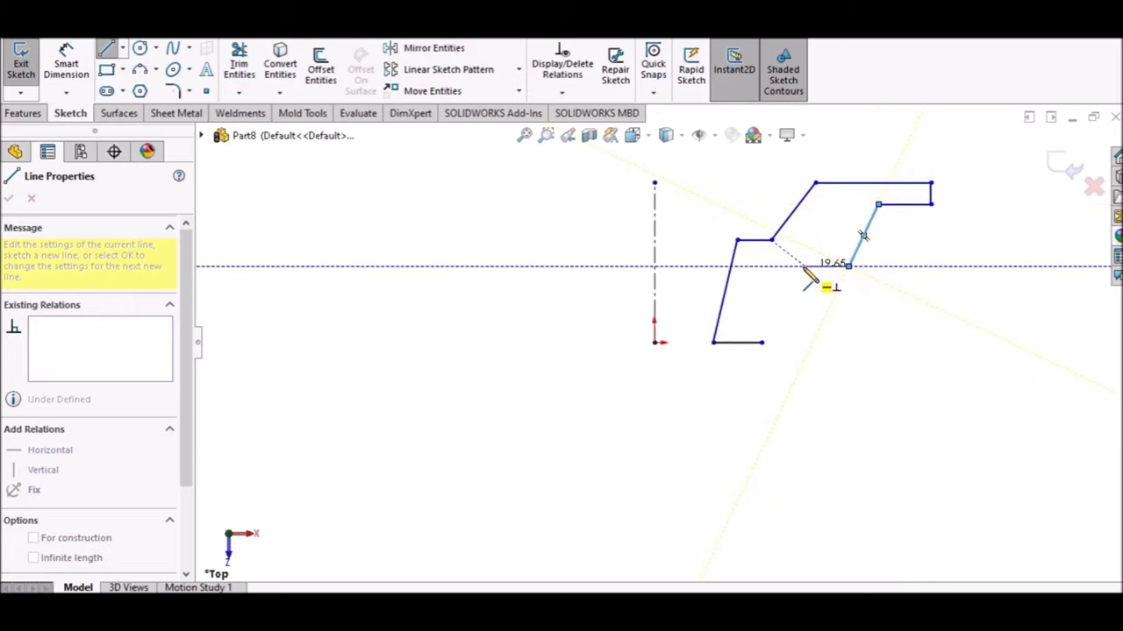
{"action": "left_click", "coordinate": [804, 266]}
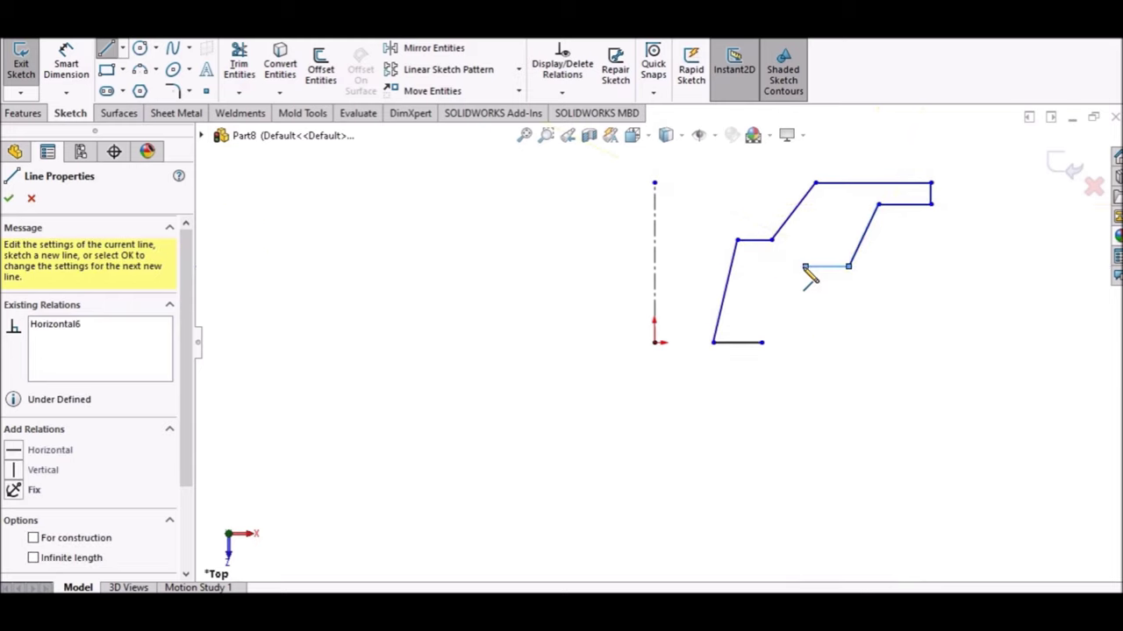
{"action": "left_click", "coordinate": [761, 343]}
{"action": "right_click", "coordinate": [833, 368]}
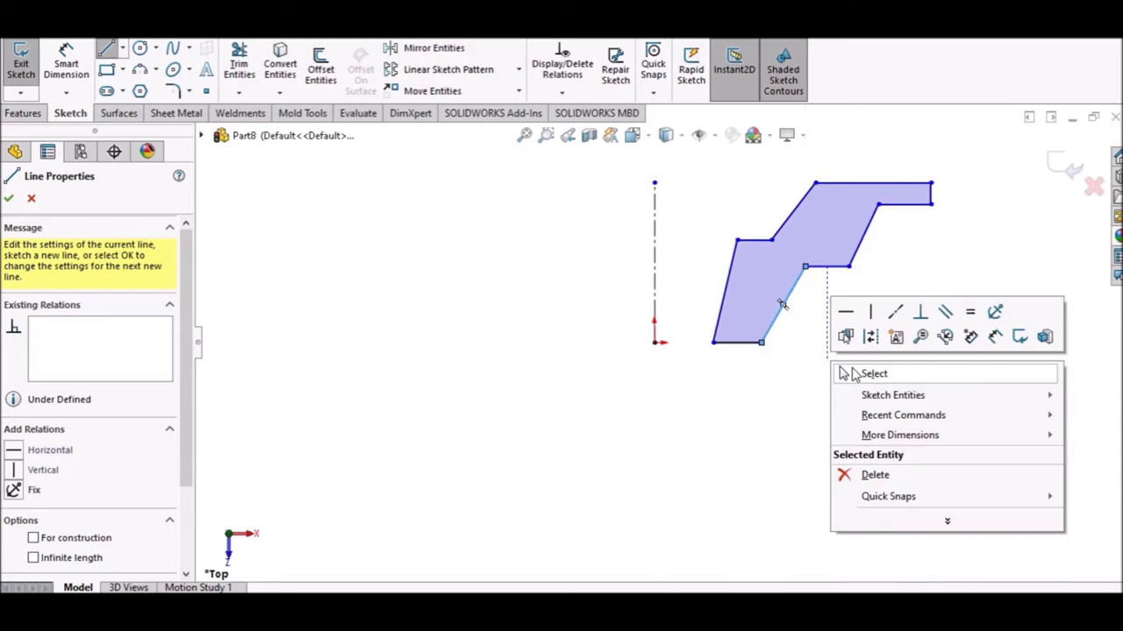
{"action": "left_click", "coordinate": [854, 371]}
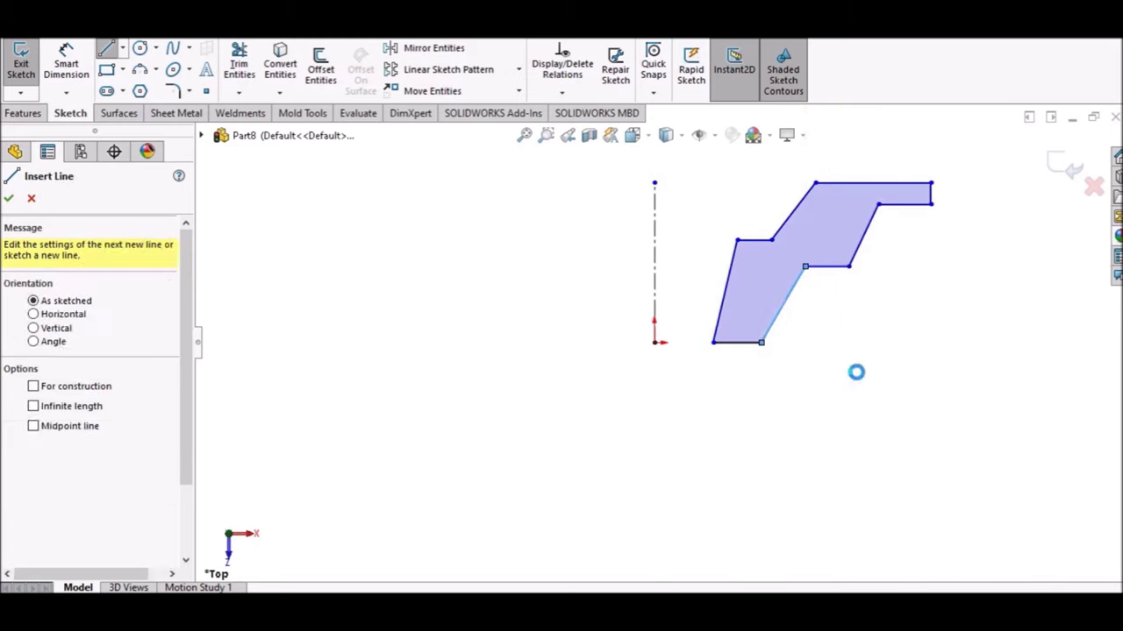
Dimension the profile's right end 12.50 from the centerline.
{"action": "left_click", "coordinate": [65, 65]}
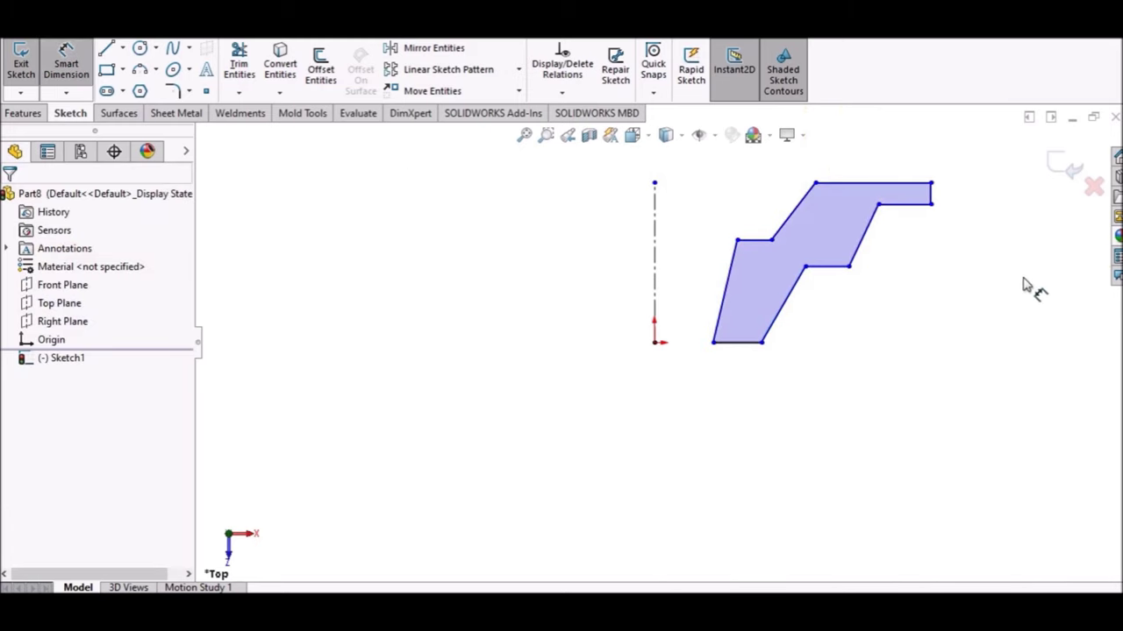
{"action": "left_click", "coordinate": [930, 195]}
{"action": "left_click", "coordinate": [654, 224]}
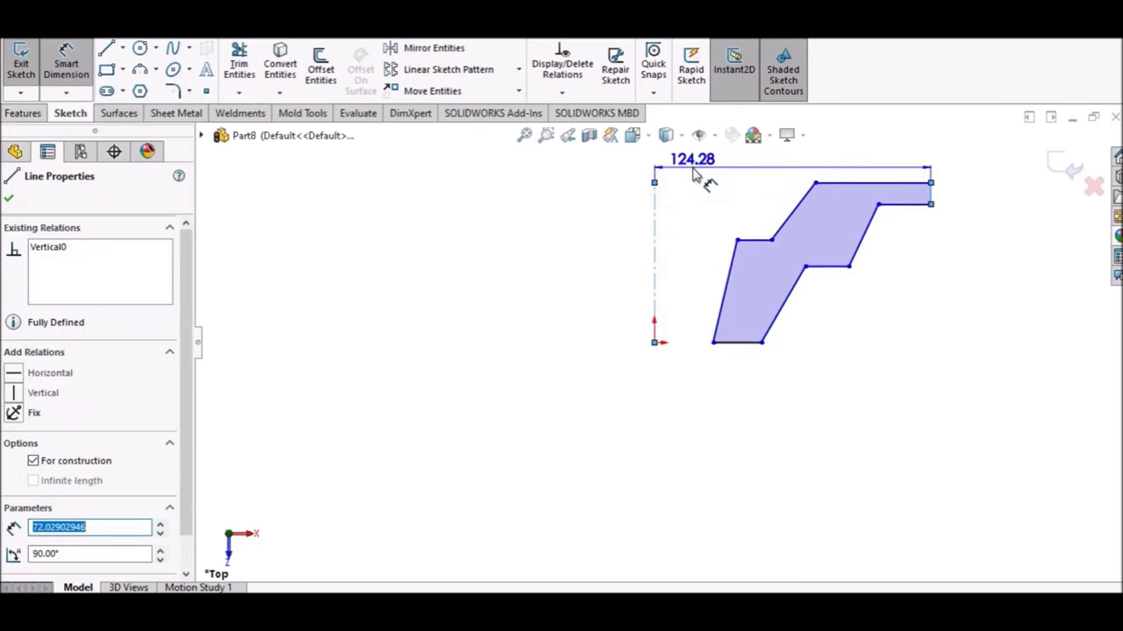
{"action": "left_click", "coordinate": [702, 175]}
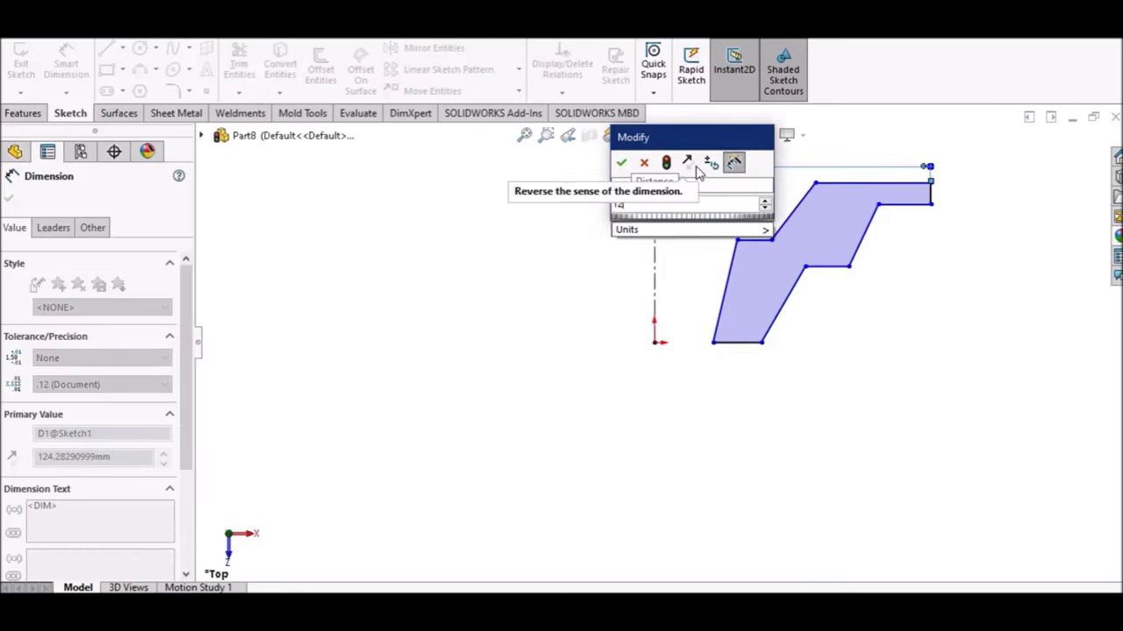
{"action": "type", "text": ".5"}
{"action": "key", "text": "Return"}
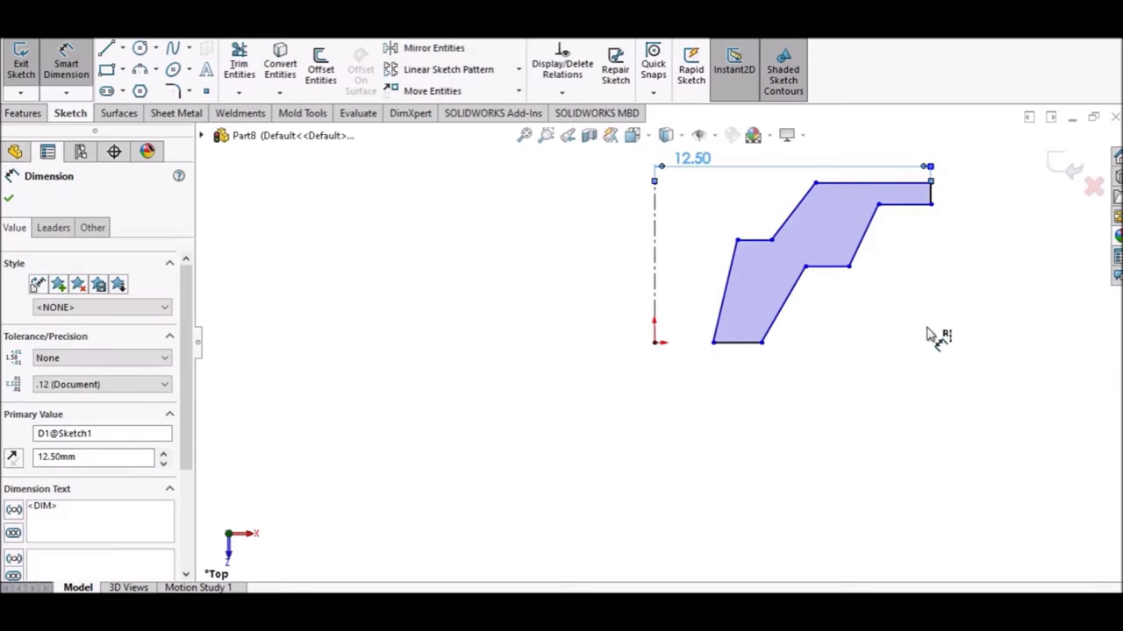
{"action": "left_click", "coordinate": [929, 336]}
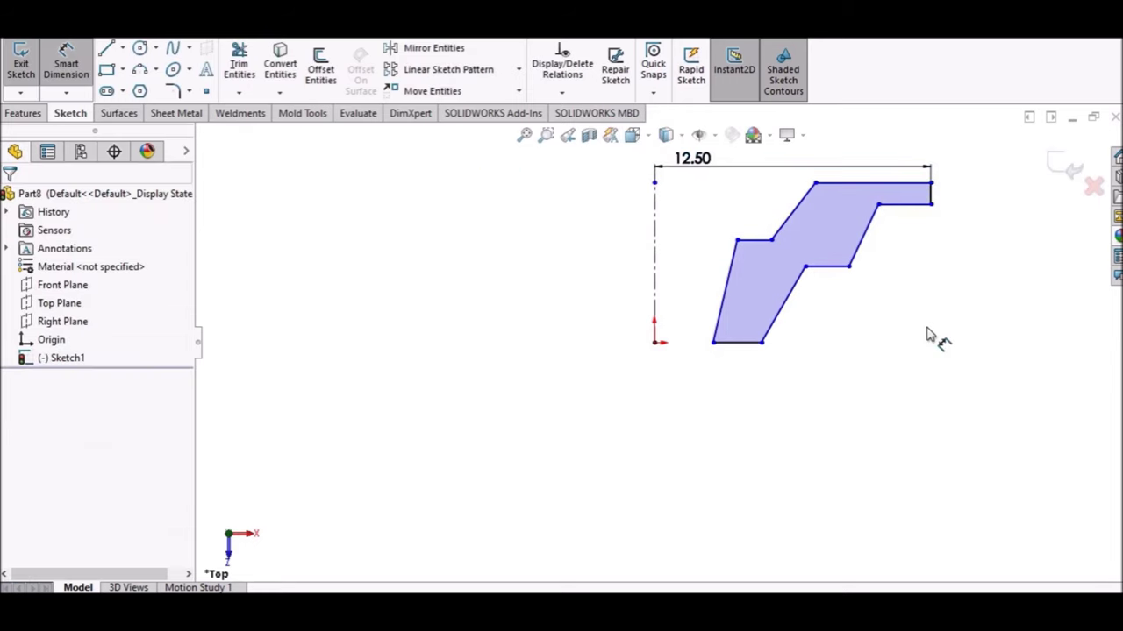
Dimension the upper-left and bottom-left corners 4.50 and 3.50 from the centerline.
{"action": "left_click", "coordinate": [737, 239]}
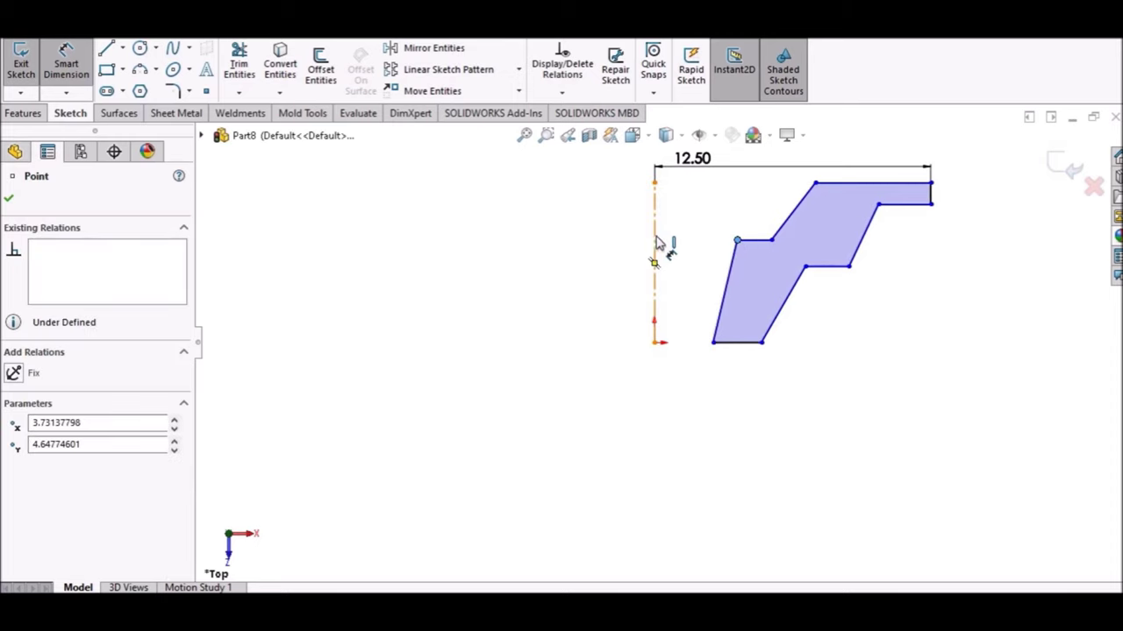
{"action": "left_click", "coordinate": [654, 237]}
{"action": "left_click", "coordinate": [688, 233]}
{"action": "type", "text": "4.5"}
{"action": "key", "text": "Return"}
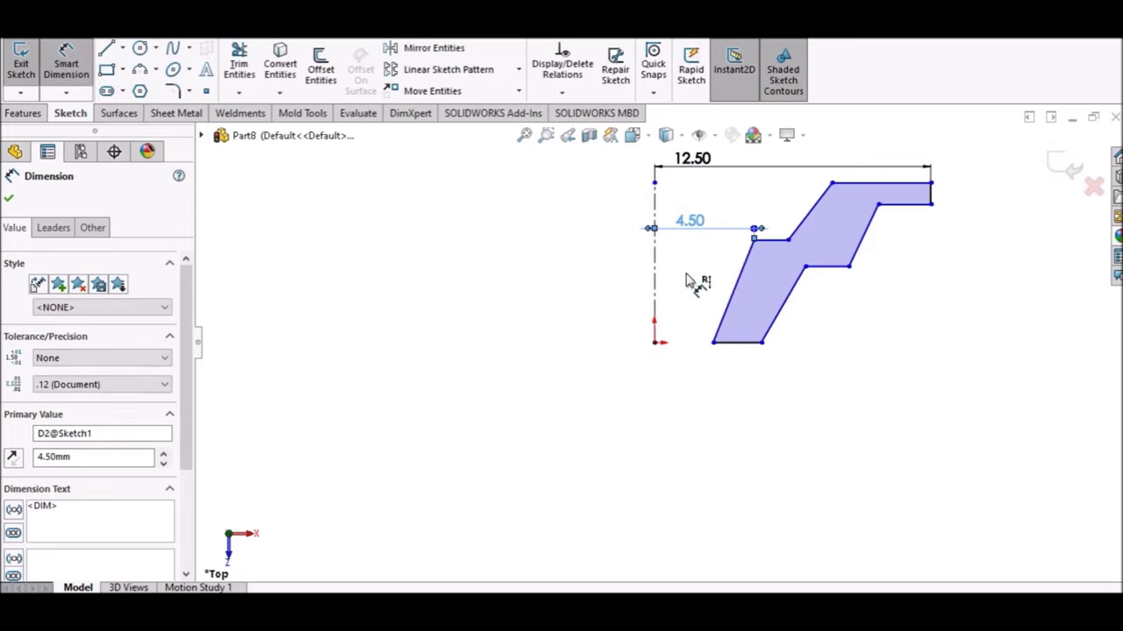
{"action": "left_click", "coordinate": [688, 281]}
{"action": "left_click", "coordinate": [713, 343]}
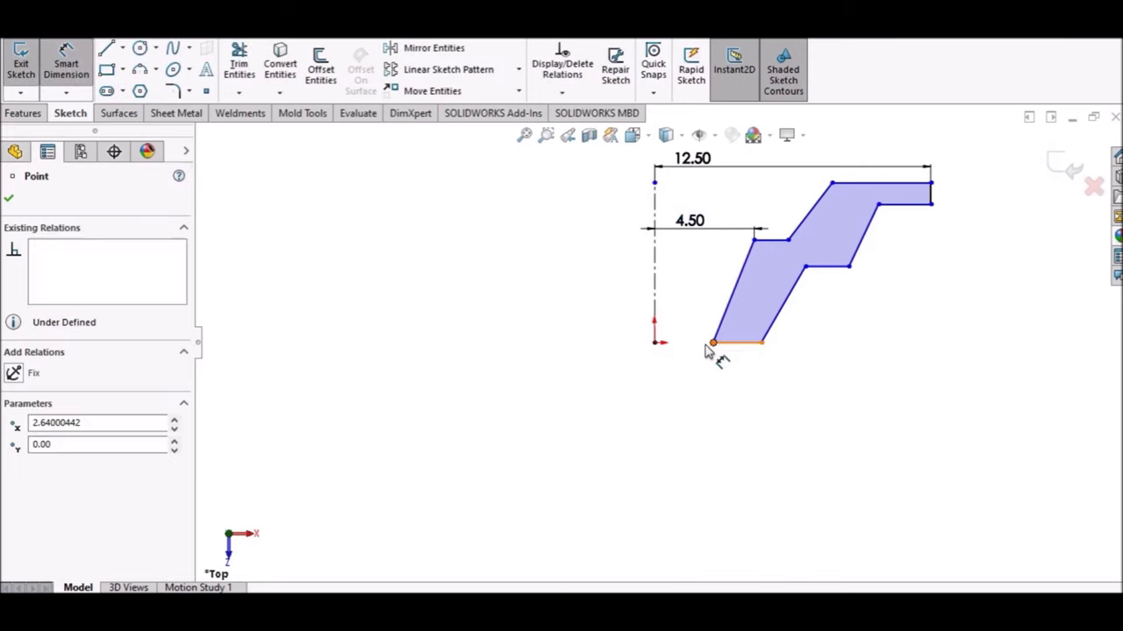
{"action": "left_click", "coordinate": [656, 341]}
{"action": "left_click", "coordinate": [678, 384]}
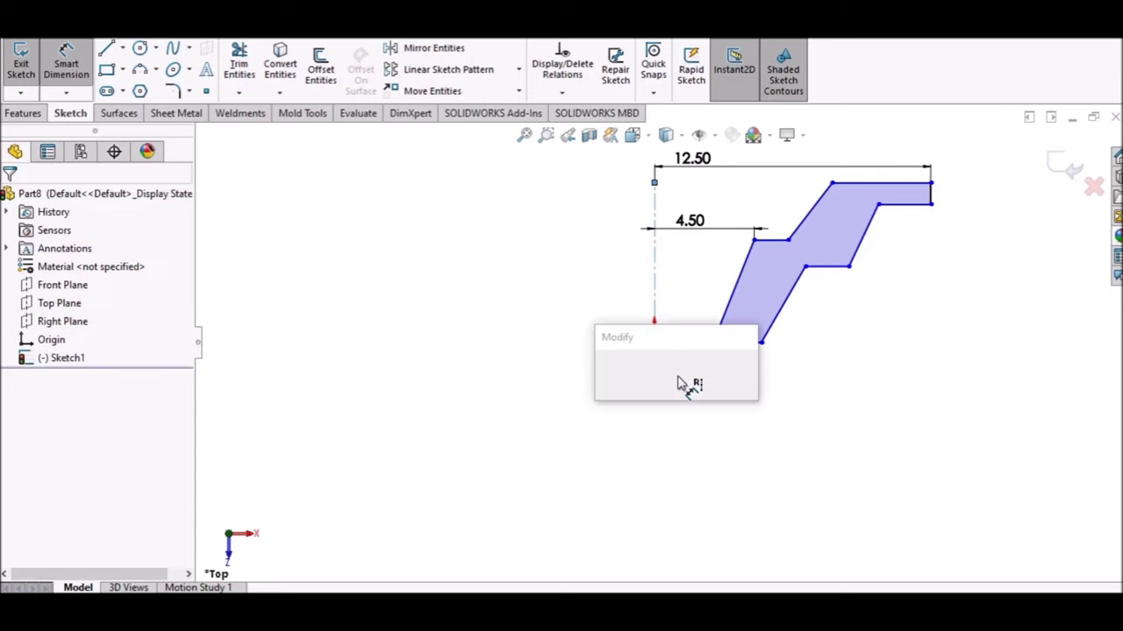
{"action": "type", "text": "3.5"}
{"action": "key", "text": "Return"}
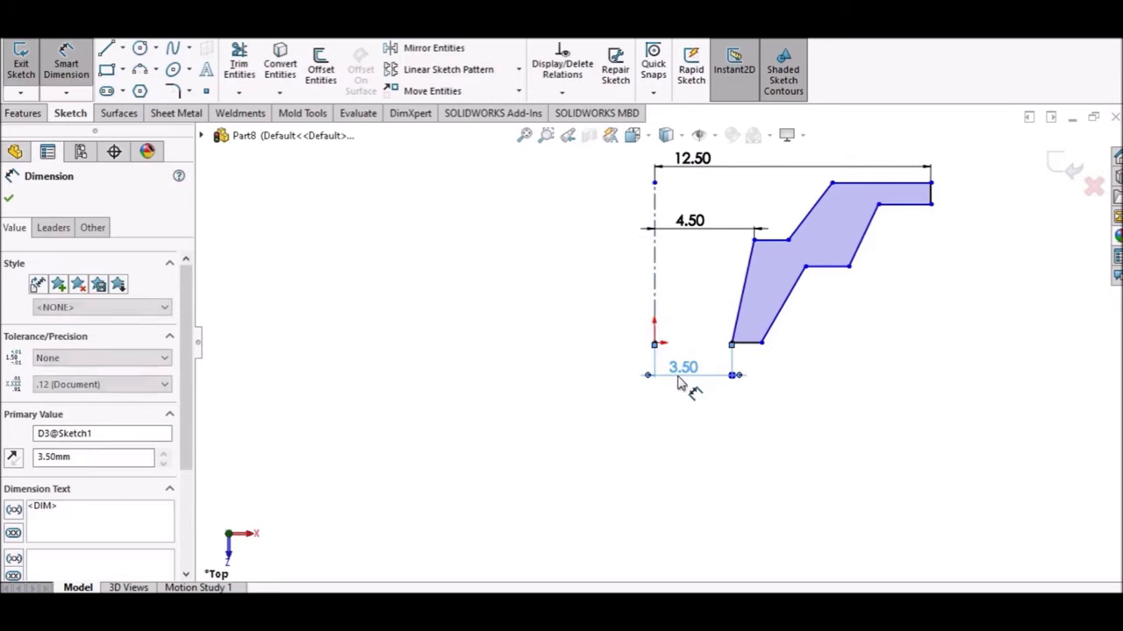
{"action": "left_click", "coordinate": [827, 360]}
{"action": "scroll", "coordinate": [800, 325], "scroll_direction": "down", "scroll_amount": 2}
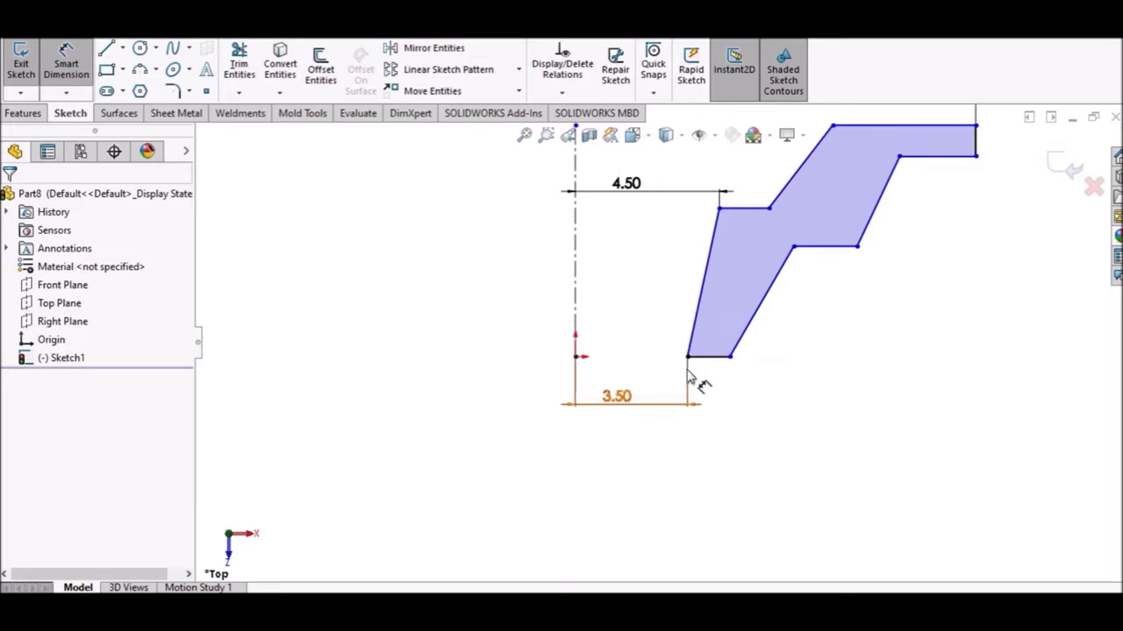
Give the bottom edge length 1.50 and the inner lower corner 6.50 from the centerline.
{"action": "left_click", "coordinate": [713, 358]}
{"action": "left_click", "coordinate": [720, 380]}
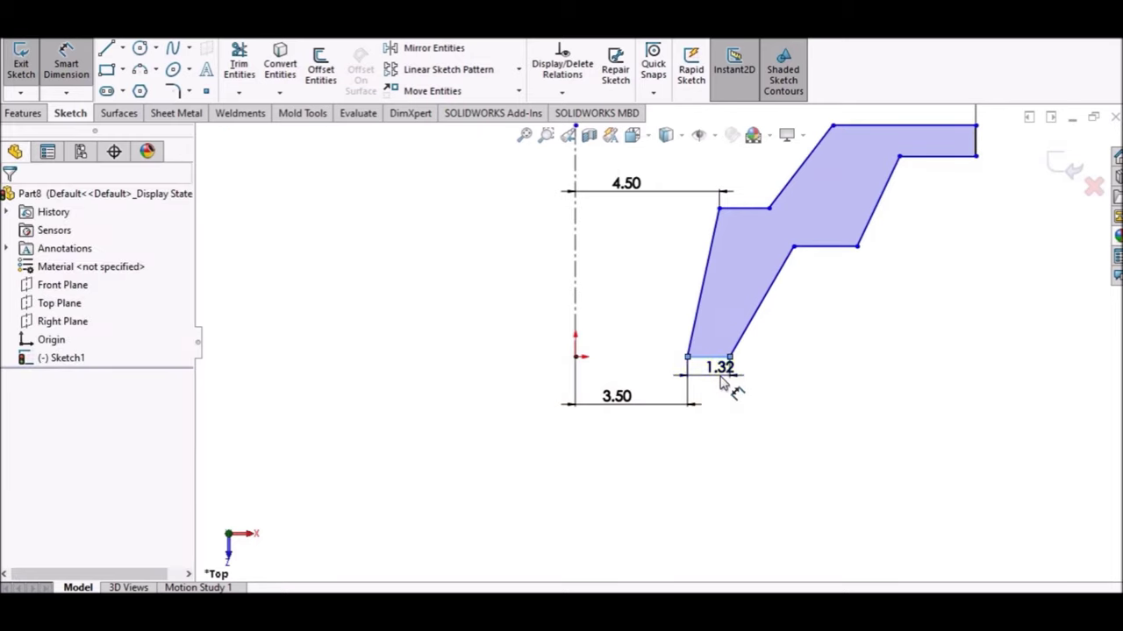
{"action": "type", "text": "1.5"}
{"action": "key", "text": "Return"}
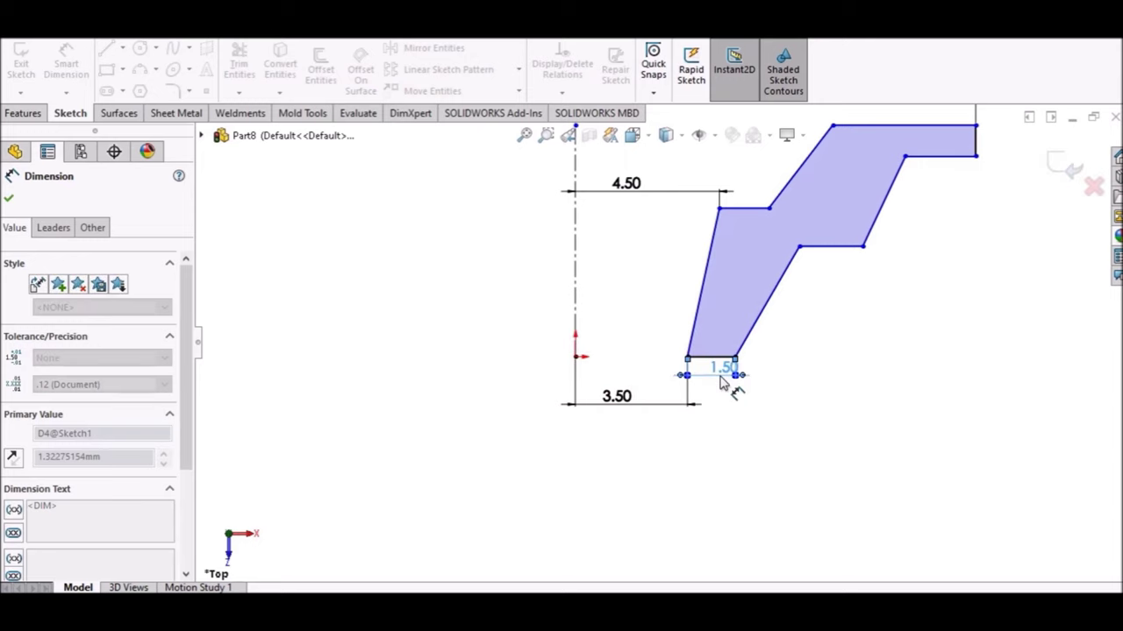
{"action": "left_click", "coordinate": [814, 376]}
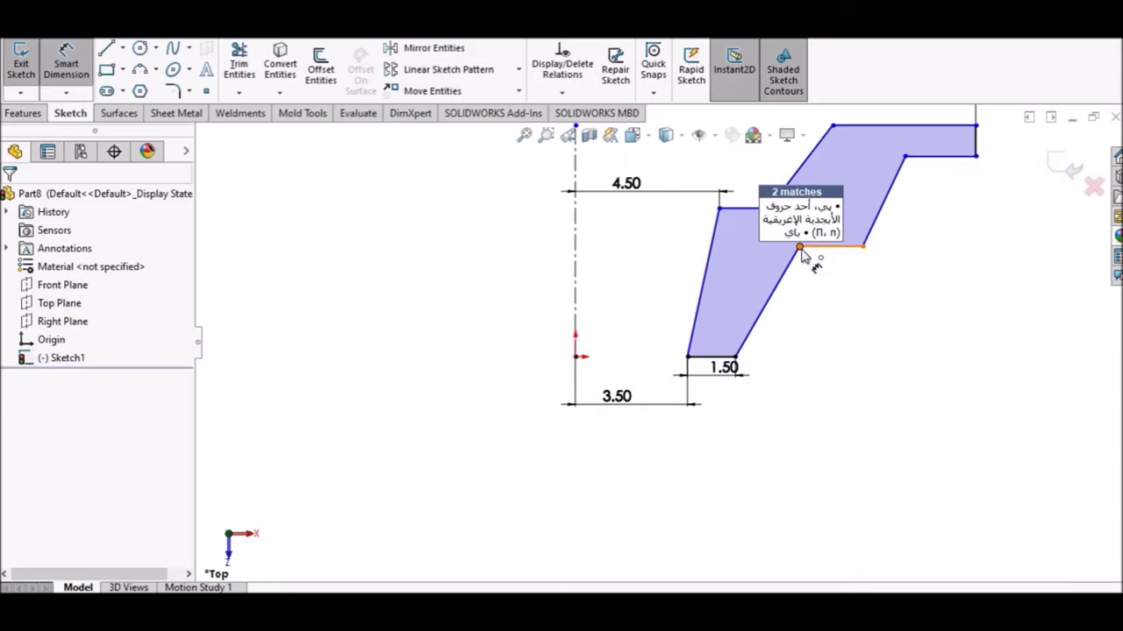
{"action": "left_click", "coordinate": [800, 249]}
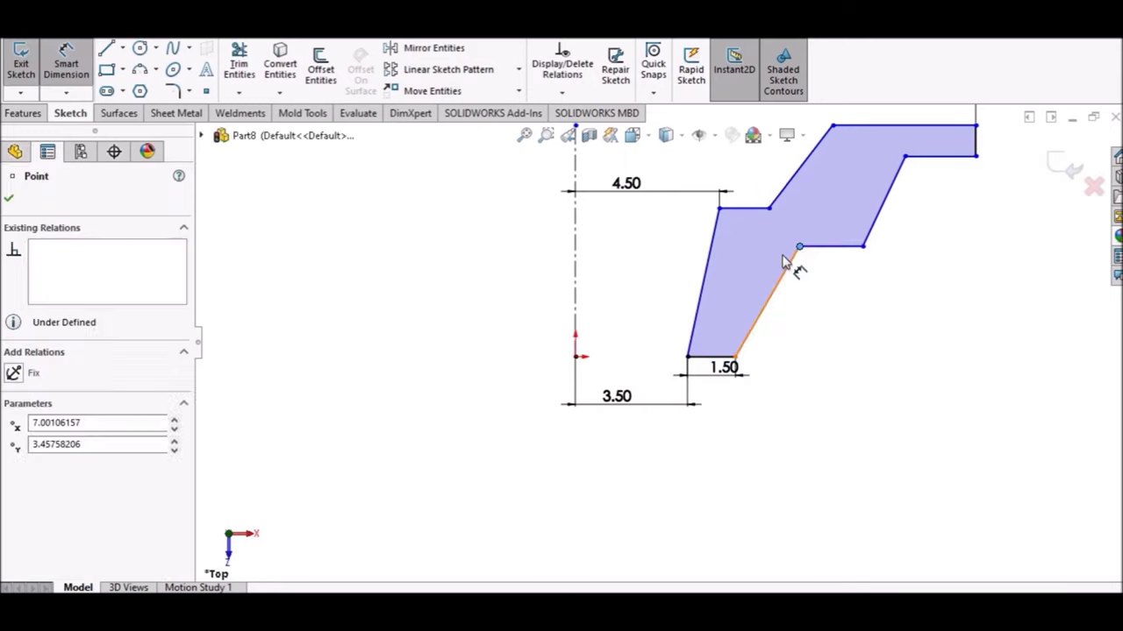
{"action": "left_click", "coordinate": [579, 275]}
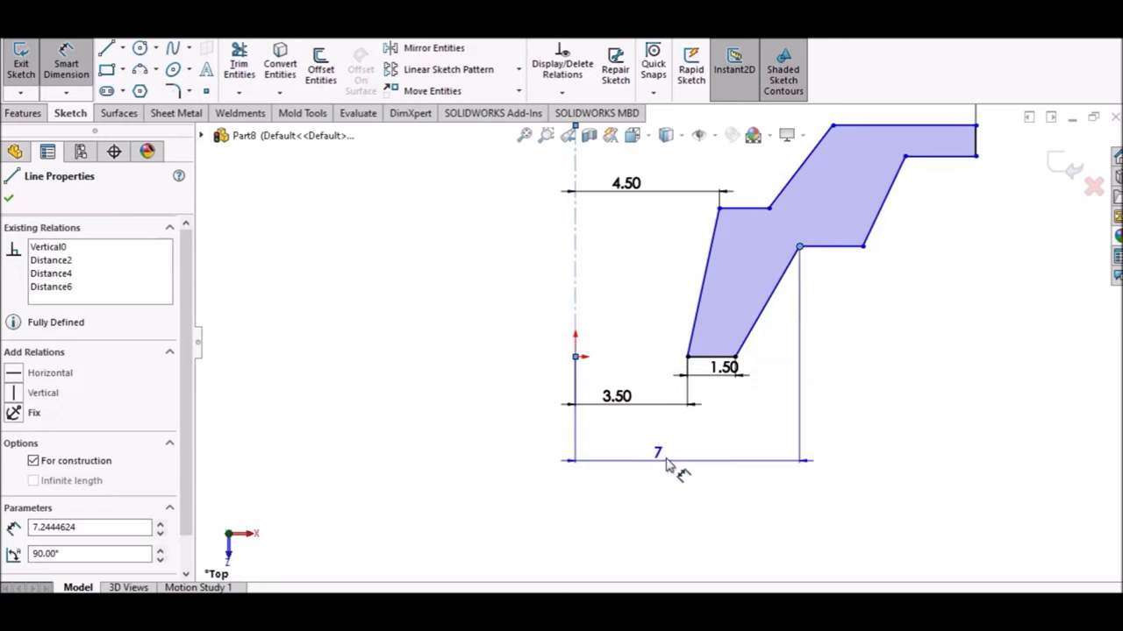
{"action": "left_click", "coordinate": [692, 460]}
{"action": "type", "text": "6.5"}
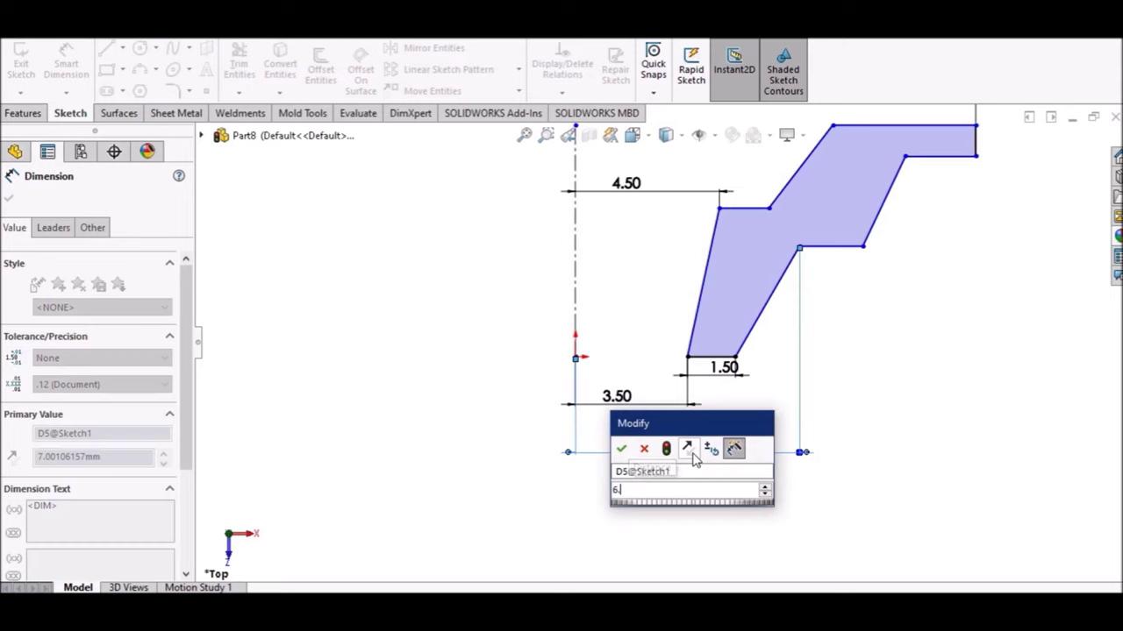
{"action": "key", "text": "Return"}
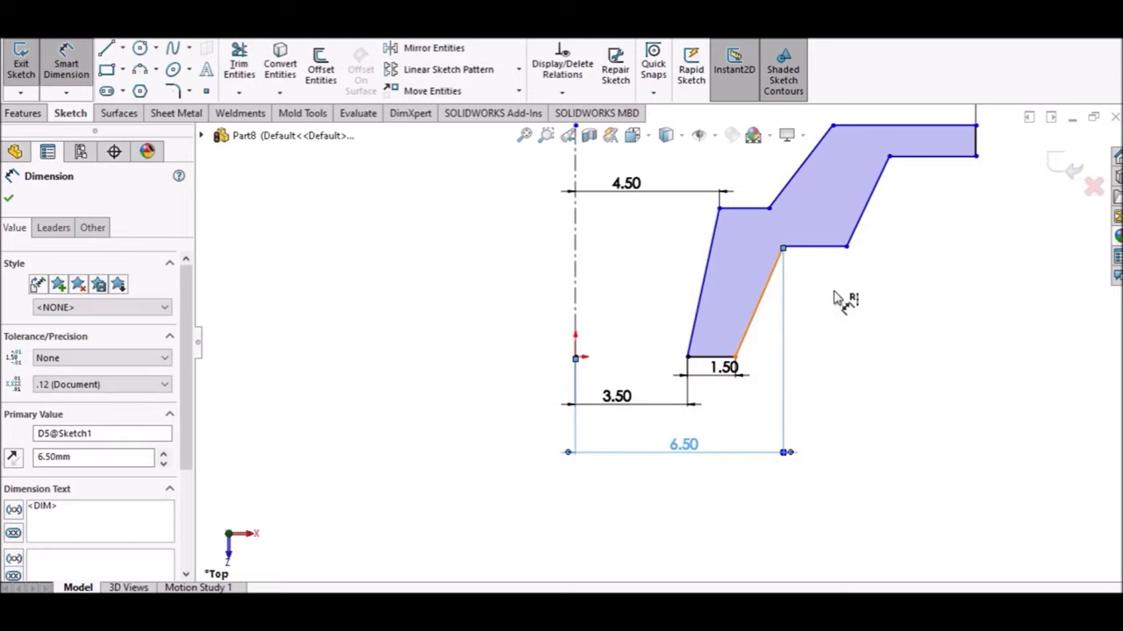
{"action": "key", "text": "Escape"}
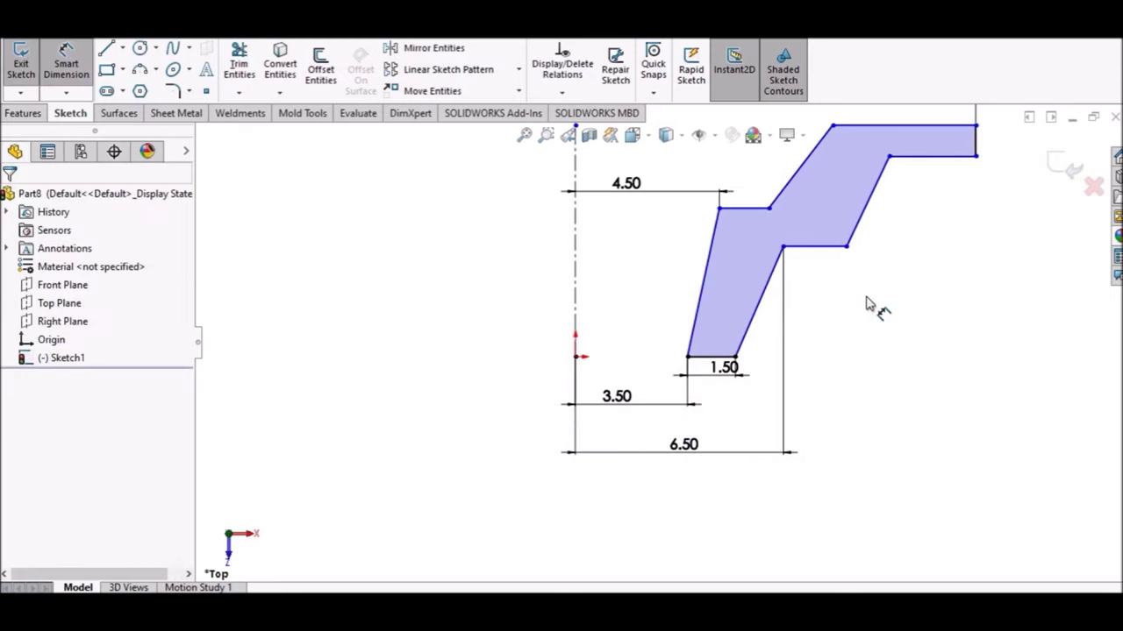
Add a vertical dimension of 4 from the inner corner to the slanted edge.
{"action": "left_click", "coordinate": [783, 247]}
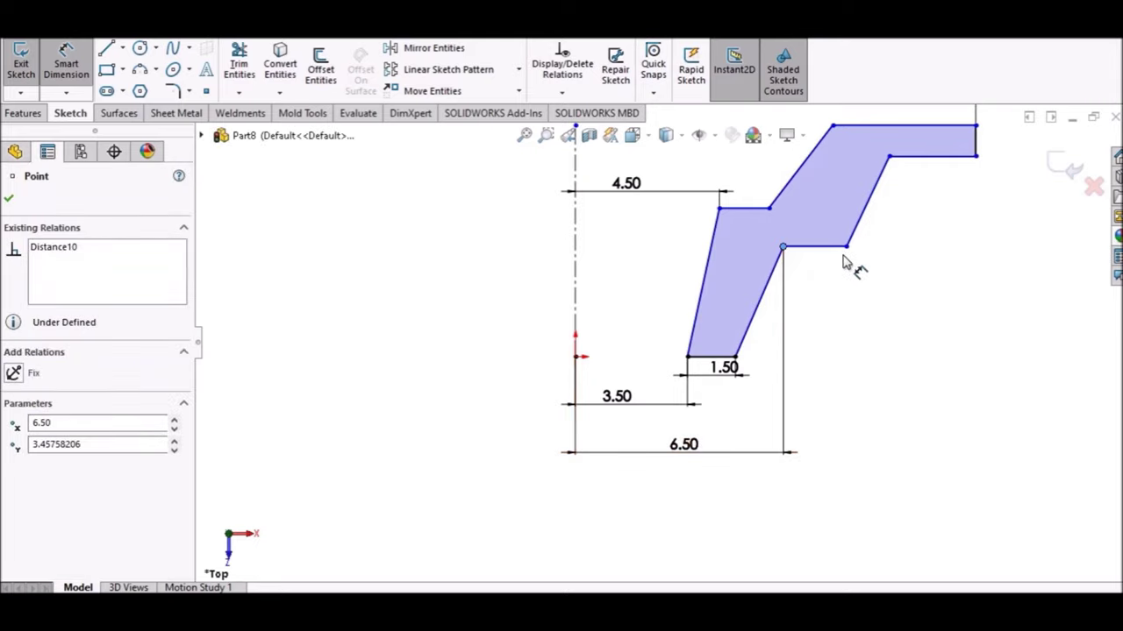
{"action": "left_click", "coordinate": [752, 360]}
{"action": "left_click", "coordinate": [824, 350]}
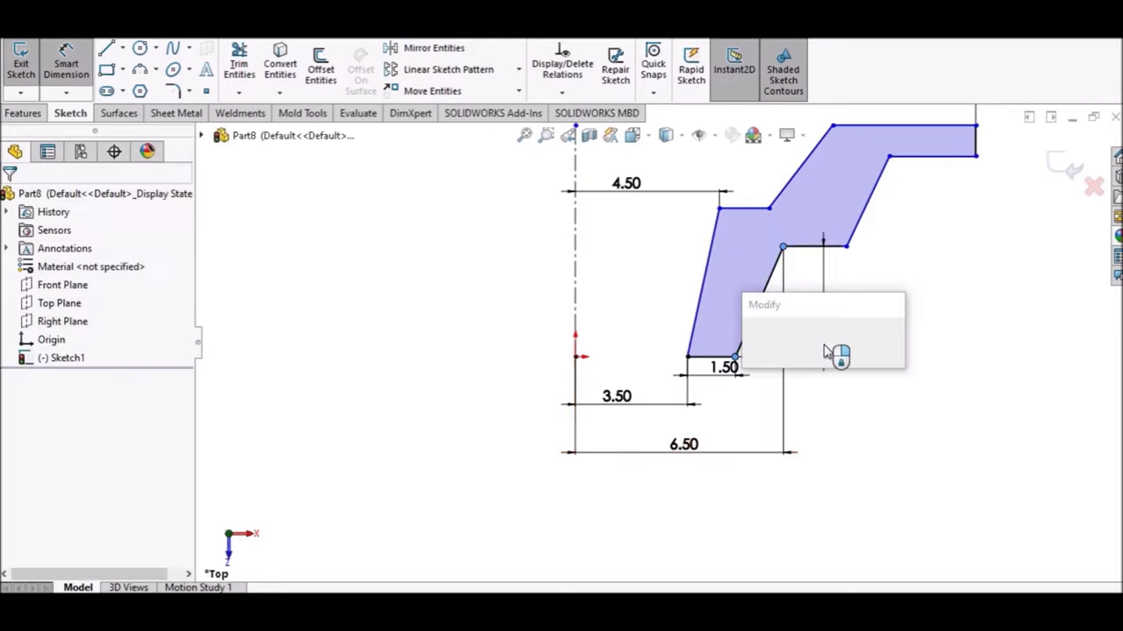
{"action": "type", "text": "4"}
{"action": "key", "text": "Return"}
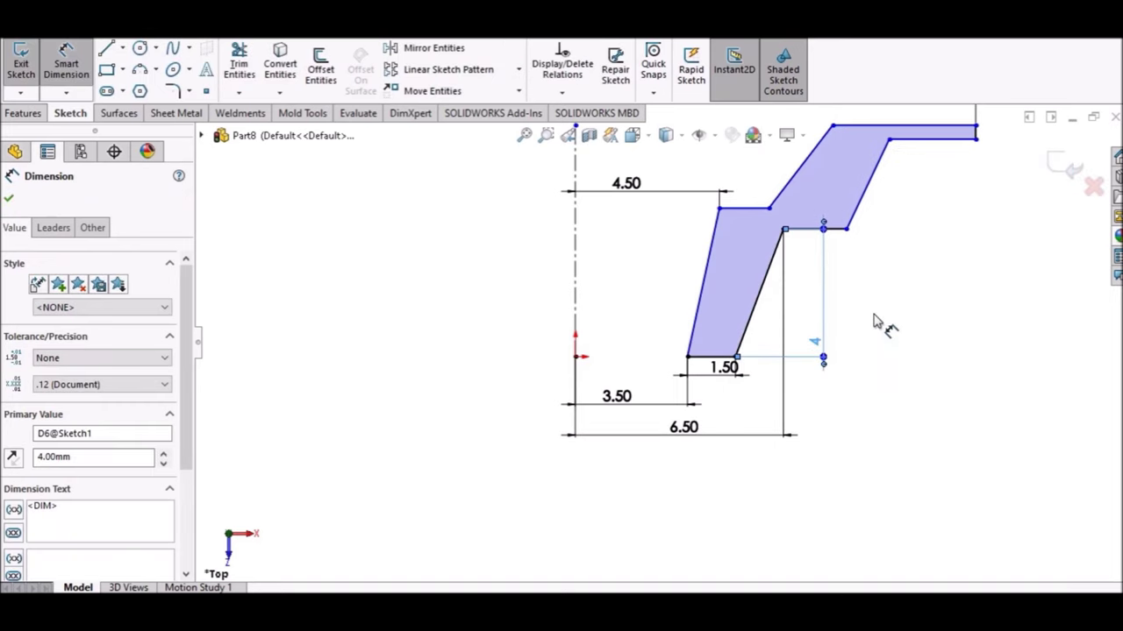
{"action": "key", "text": "Escape"}
{"action": "key", "text": "z"}
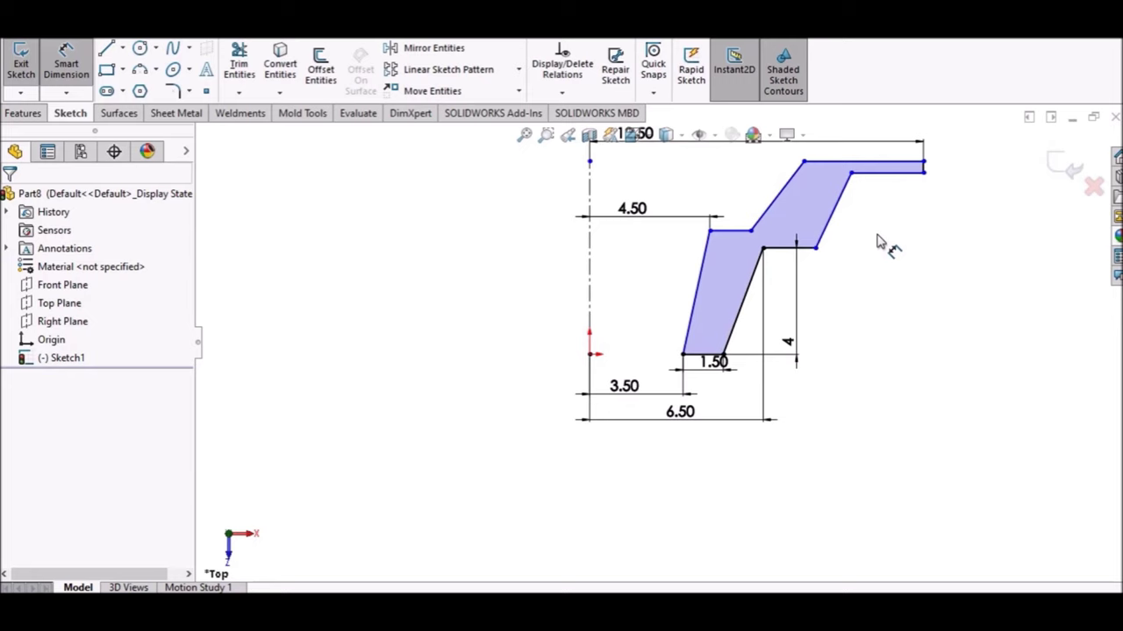
Dimension the top flange edge to 2 and the short vertical end to 1.
{"action": "left_click", "coordinate": [884, 179]}
{"action": "left_click", "coordinate": [887, 203]}
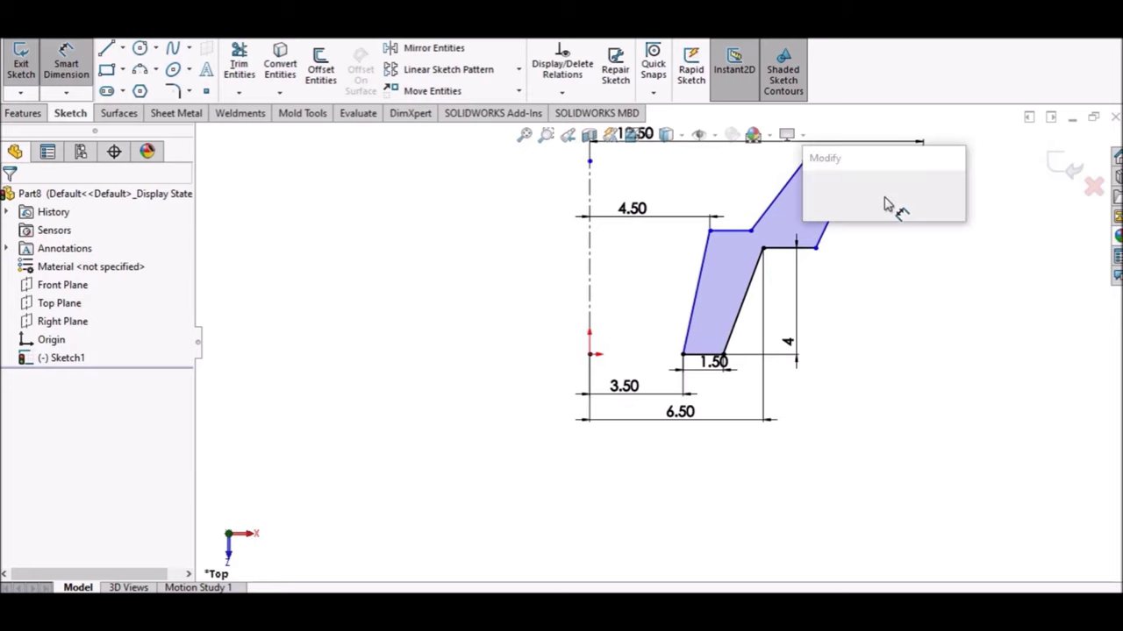
{"action": "key", "text": "Return"}
{"action": "key", "text": "Escape"}
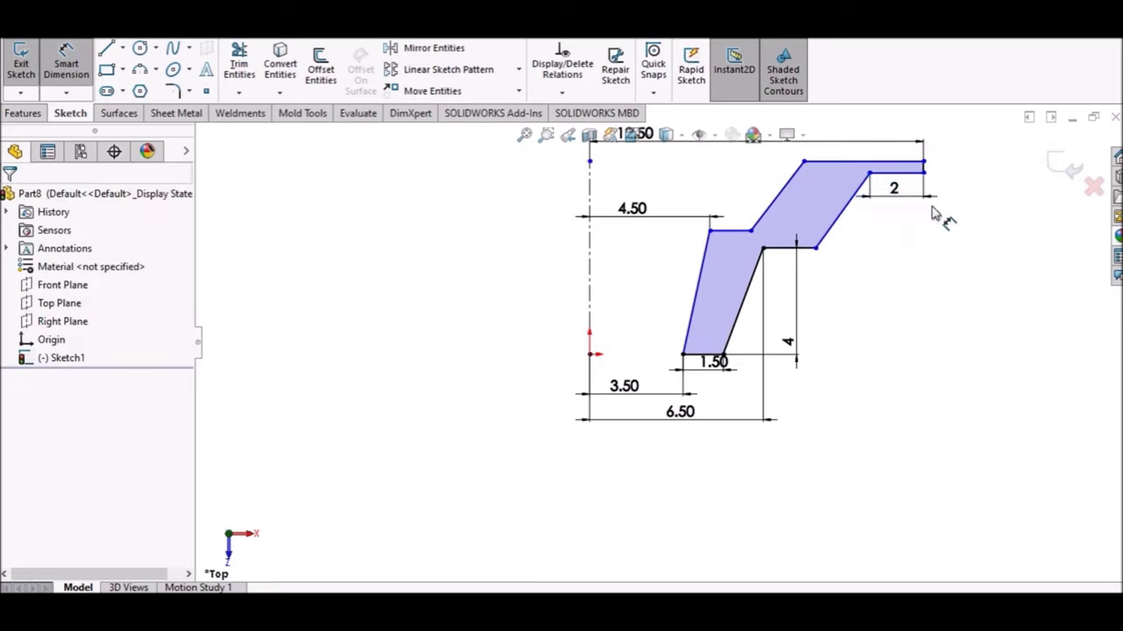
{"action": "scroll", "coordinate": [913, 211], "scroll_direction": "down", "scroll_amount": 5}
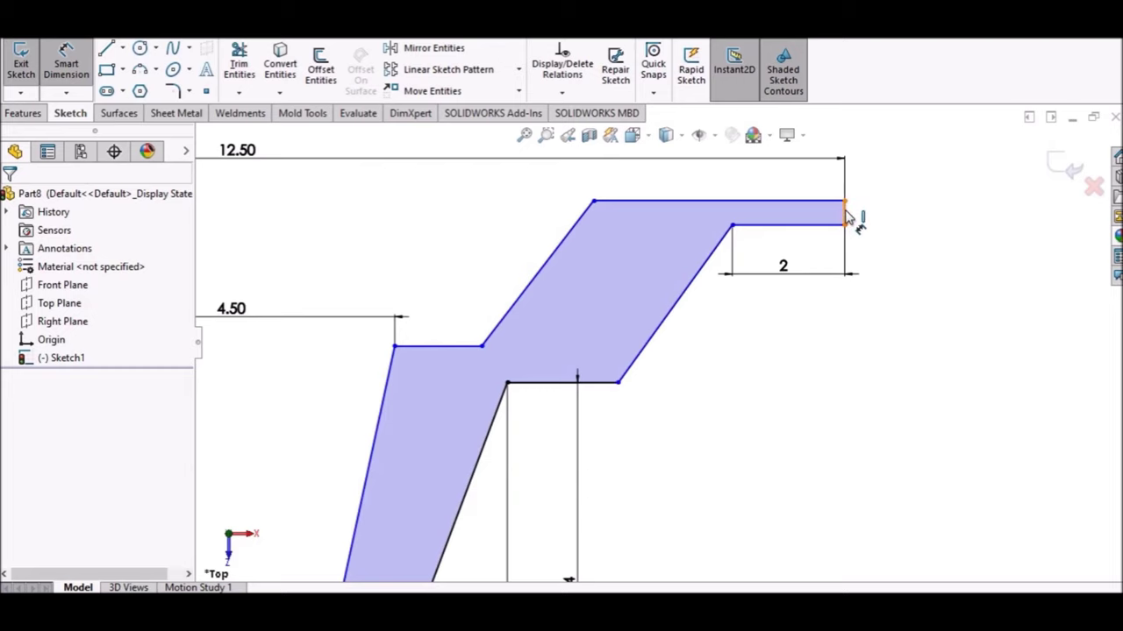
{"action": "left_click", "coordinate": [848, 215]}
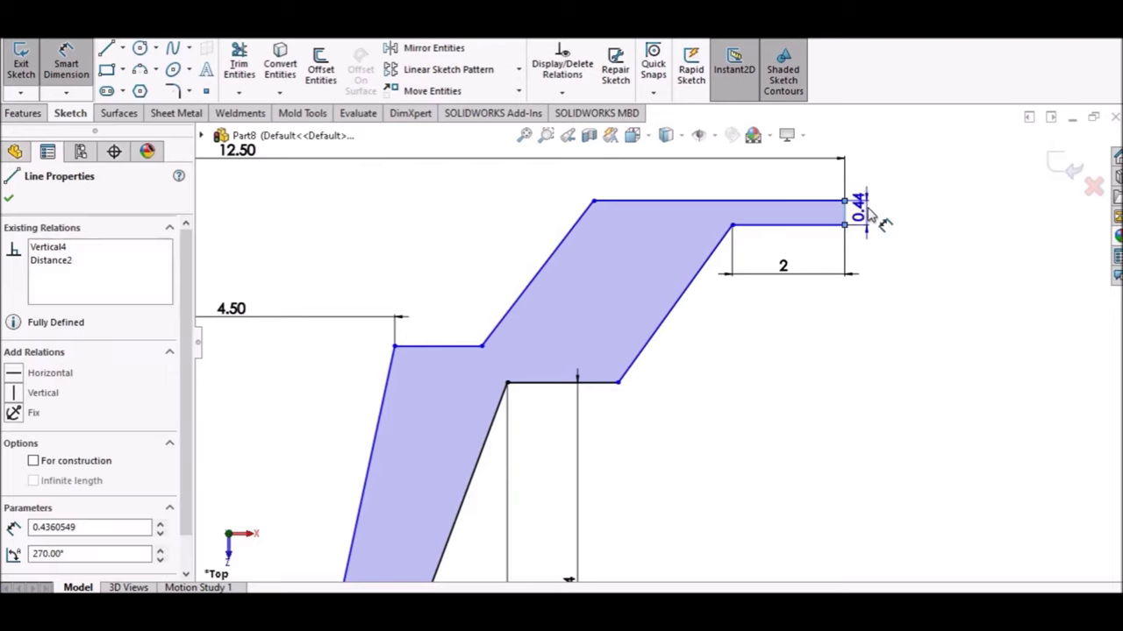
{"action": "left_click", "coordinate": [866, 215]}
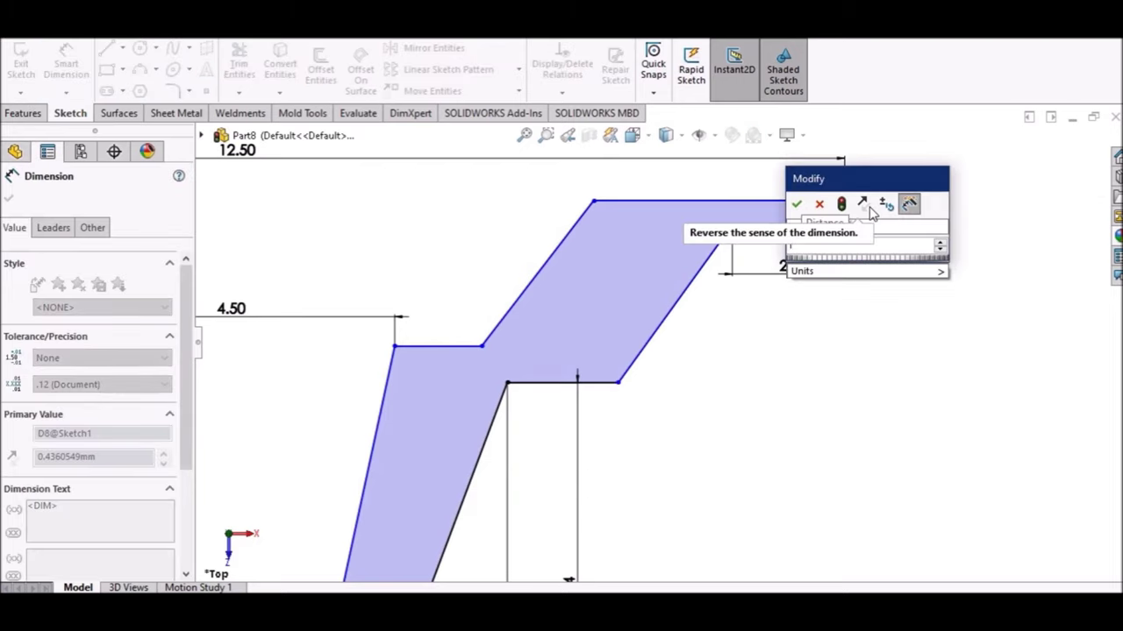
{"action": "key", "text": "Return"}
{"action": "key", "text": "Escape"}
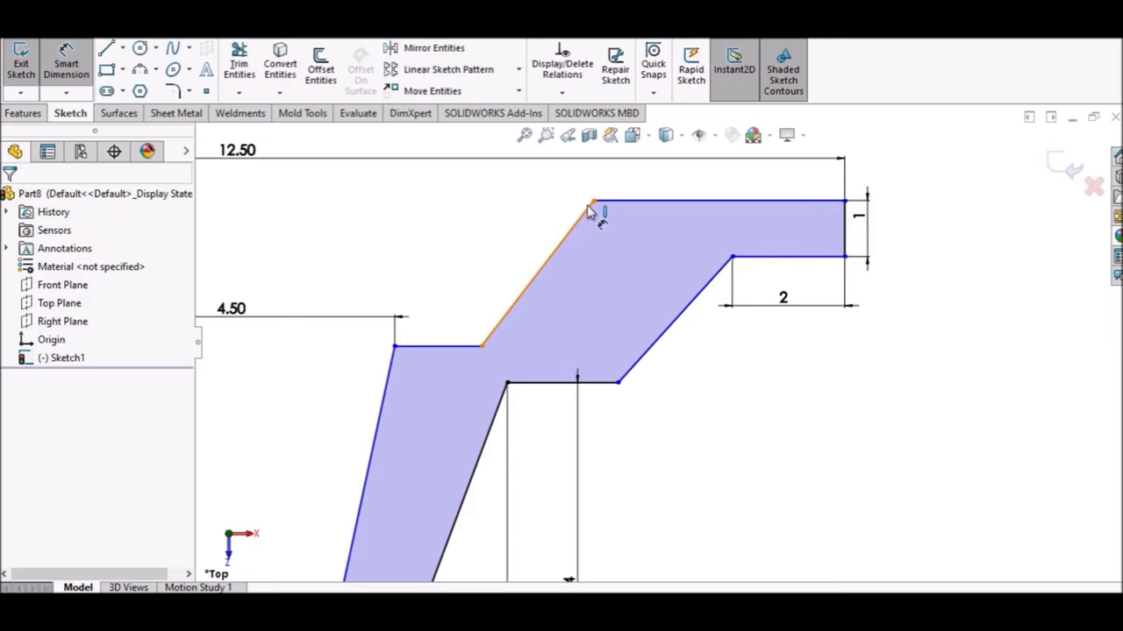
Dimension the upper bend's slanted edge with a vertical rise of 2 and horizontal run of 2.
{"action": "left_click", "coordinate": [593, 204]}
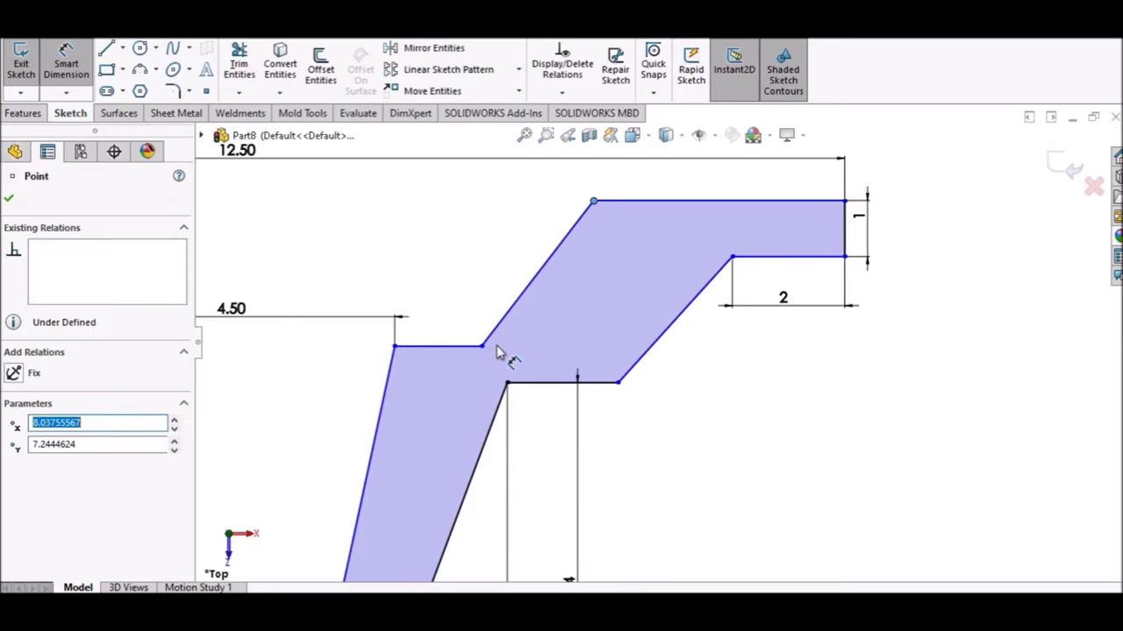
{"action": "left_click", "coordinate": [483, 348]}
{"action": "double_click", "coordinate": [635, 277]}
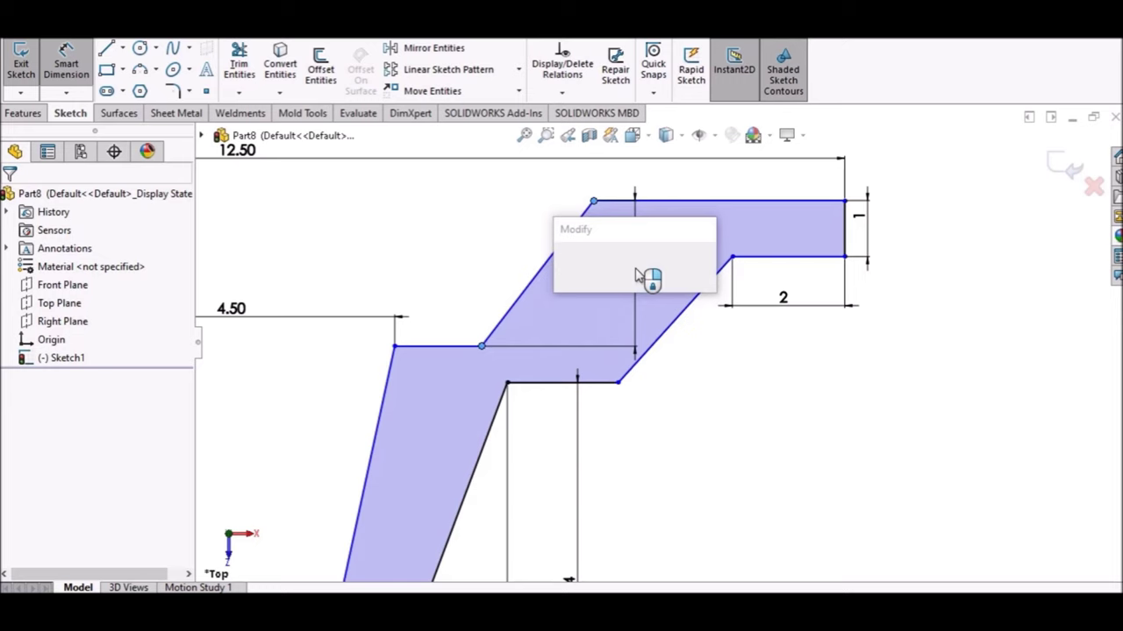
{"action": "type", "text": "2"}
{"action": "key", "text": "Return"}
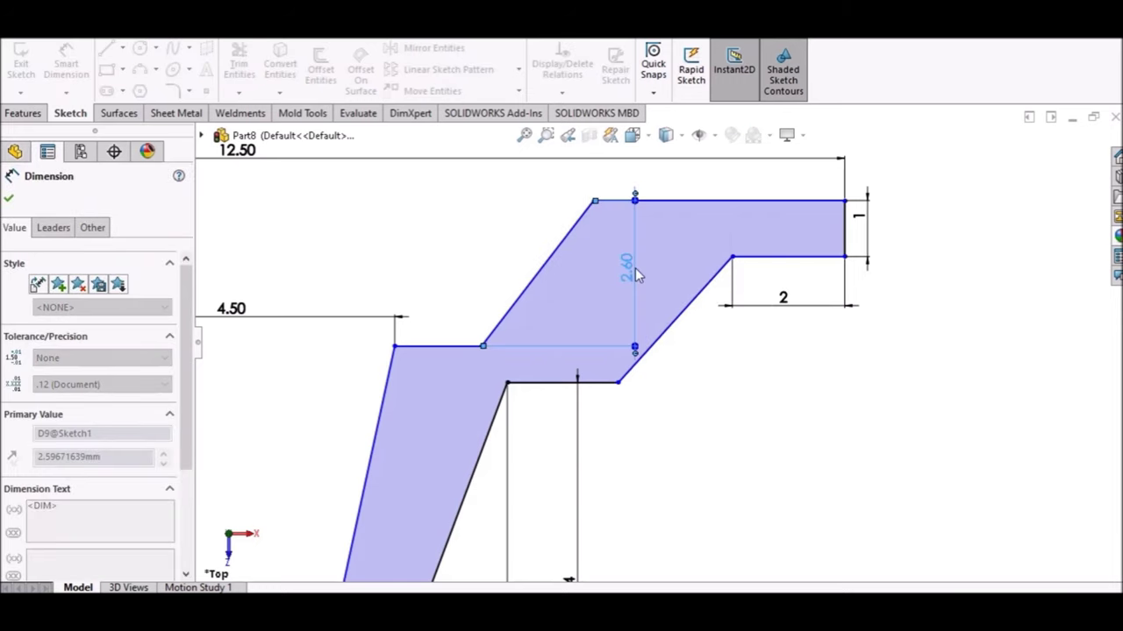
{"action": "key", "text": "Escape"}
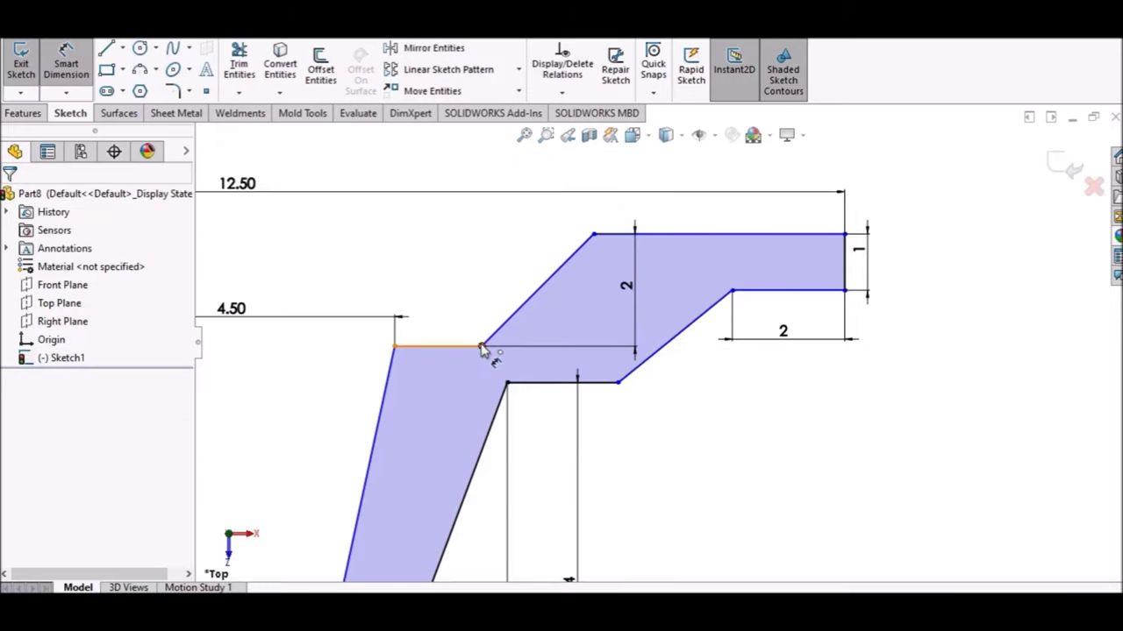
{"action": "left_click", "coordinate": [482, 347]}
{"action": "left_click", "coordinate": [594, 236]}
{"action": "left_click", "coordinate": [559, 239]}
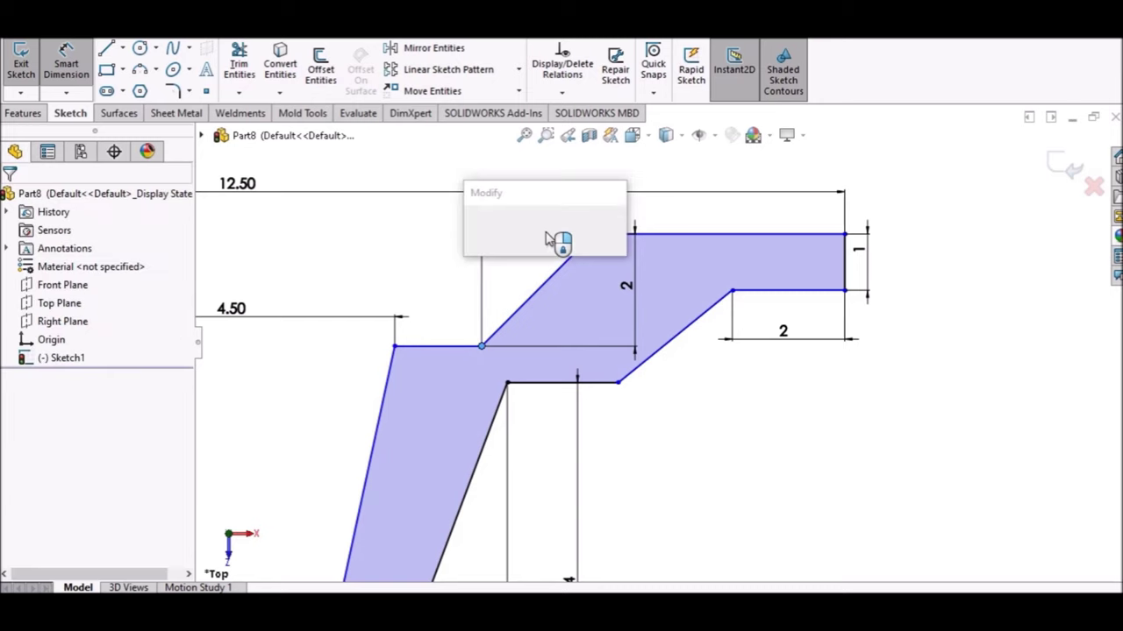
{"action": "type", "text": "2"}
{"action": "key", "text": "Return"}
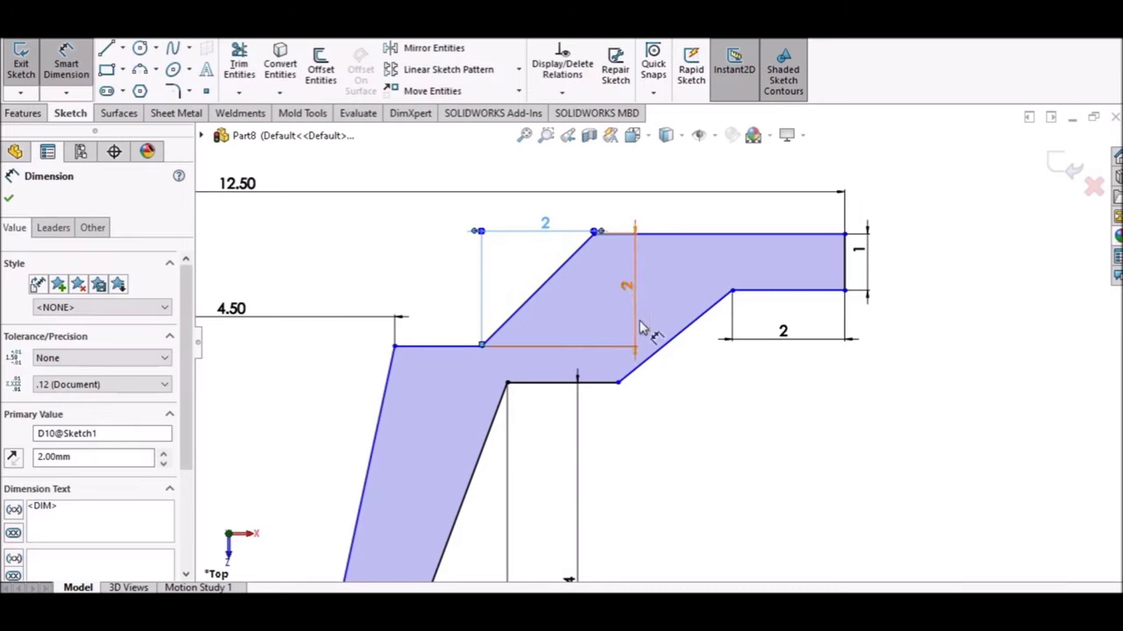
{"action": "key", "text": "Escape"}
Add an Equal relation between the two slanted edges of the upper bend.
{"action": "right_click", "coordinate": [706, 438]}
{"action": "left_click", "coordinate": [744, 490]}
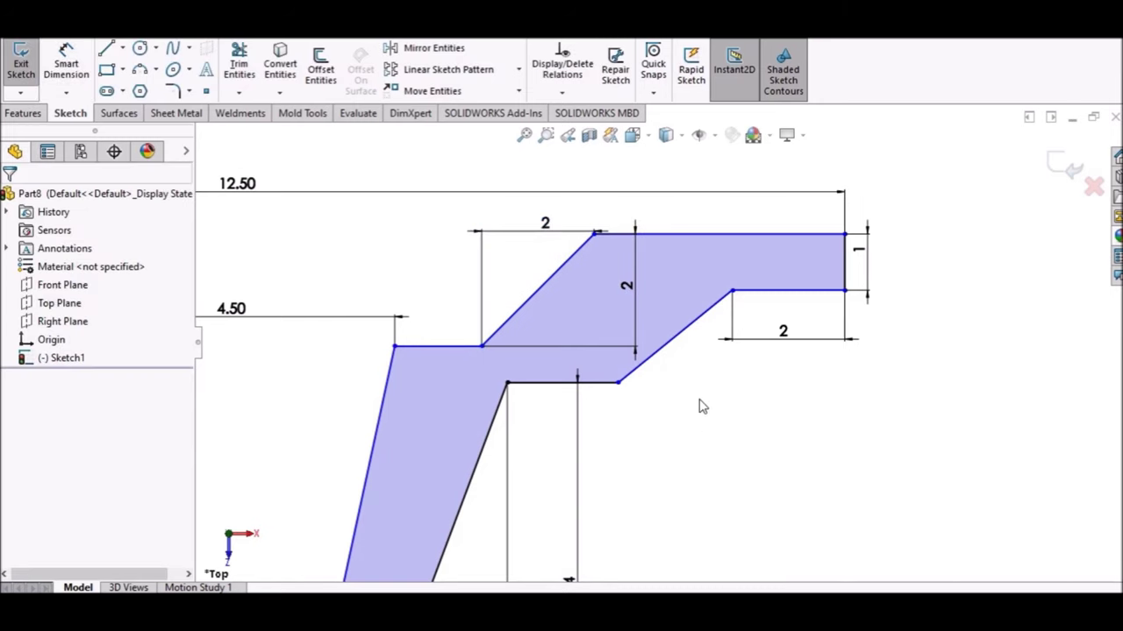
{"action": "left_click", "coordinate": [682, 344]}
{"action": "left_click", "coordinate": [544, 284], "text": "ctrl"}
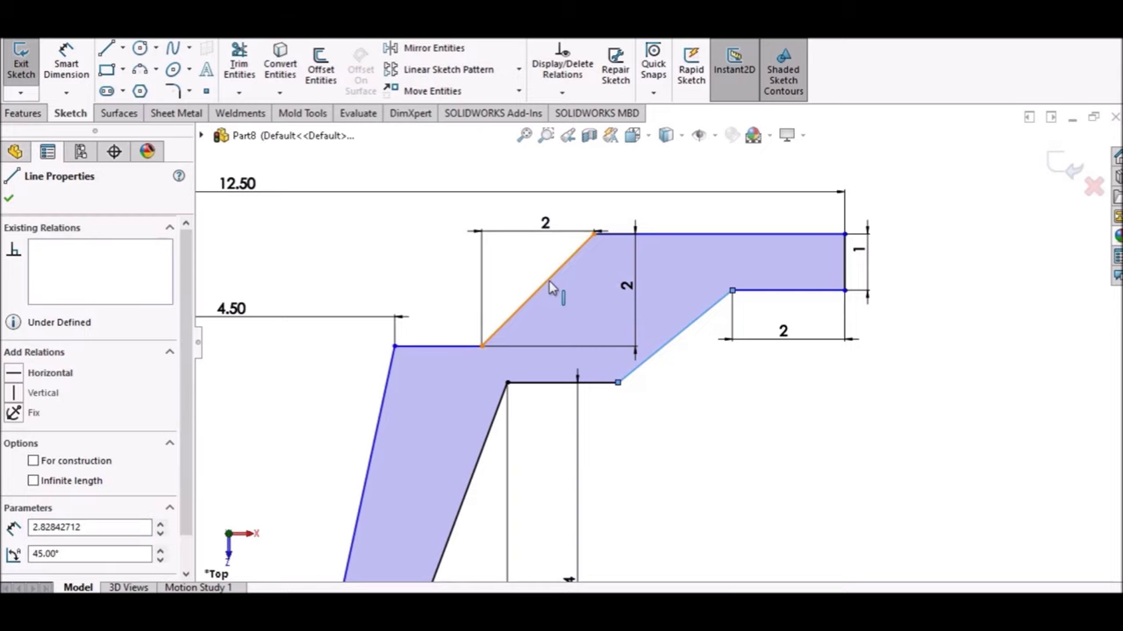
{"action": "left_click", "coordinate": [39, 566]}
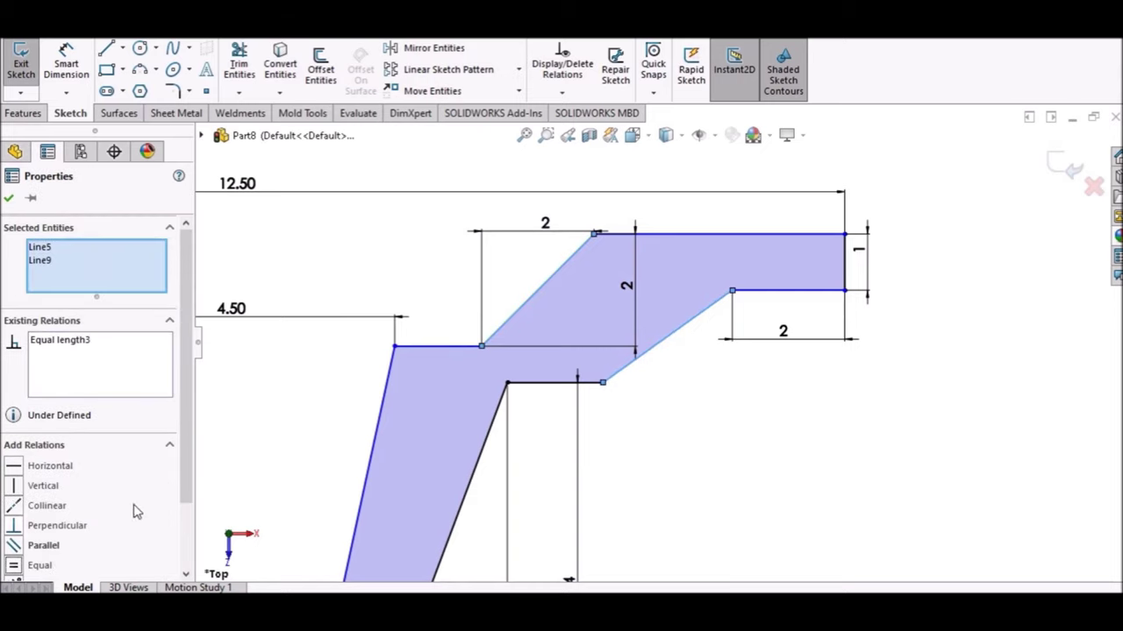
{"action": "left_click", "coordinate": [360, 277]}
{"action": "key", "text": "f"}
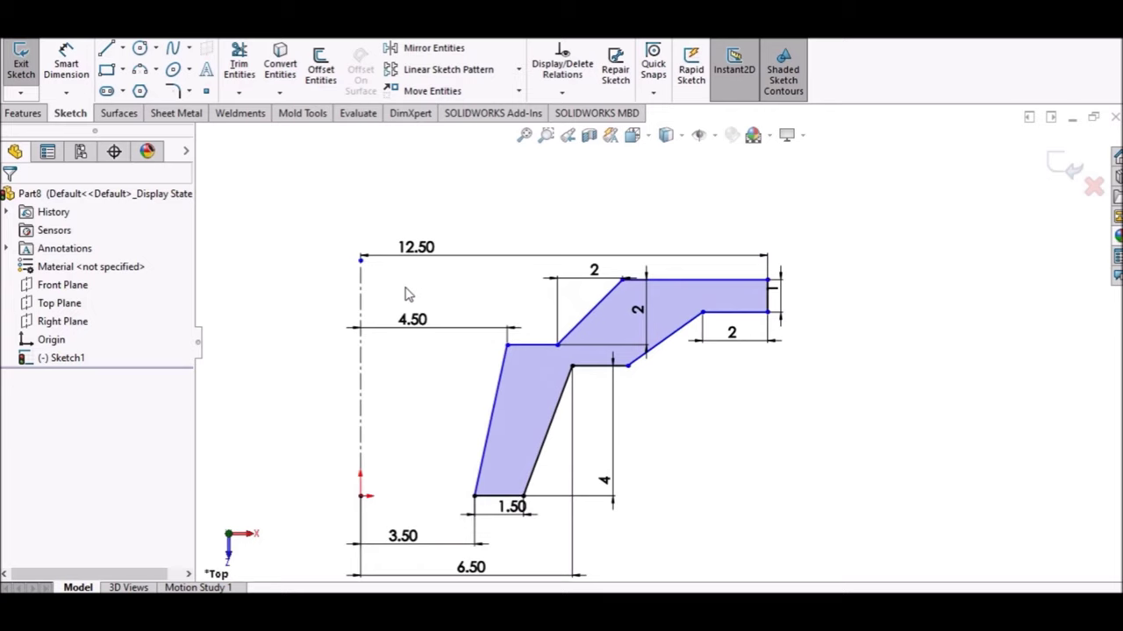
Dimension the short horizontal ledge edge to length 1.
{"action": "left_click", "coordinate": [66, 63]}
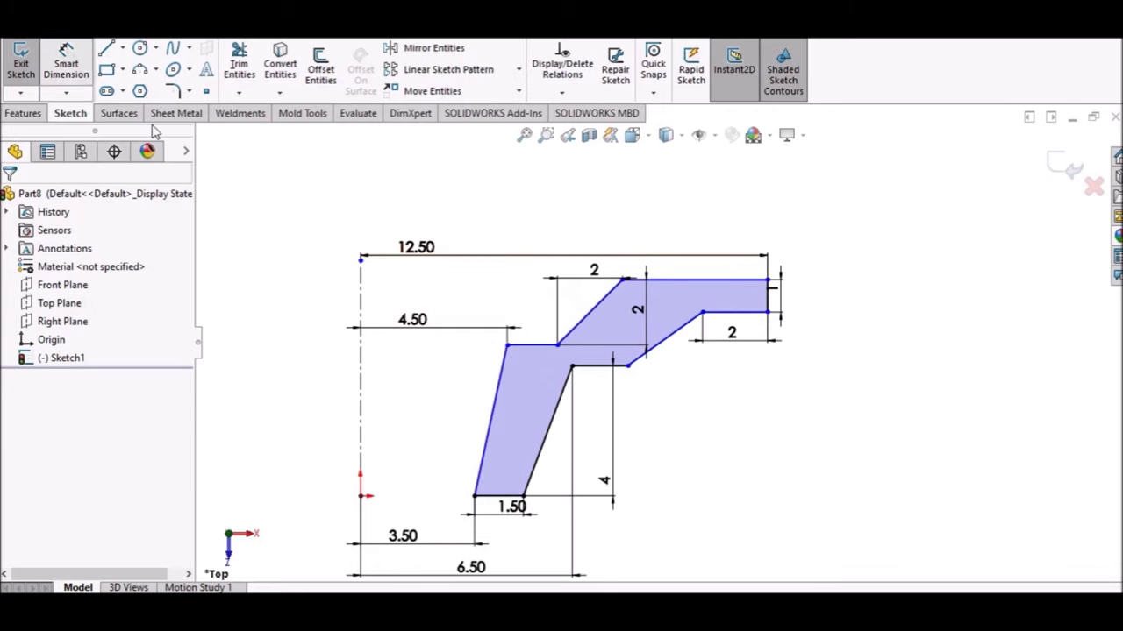
{"action": "left_click", "coordinate": [532, 346]}
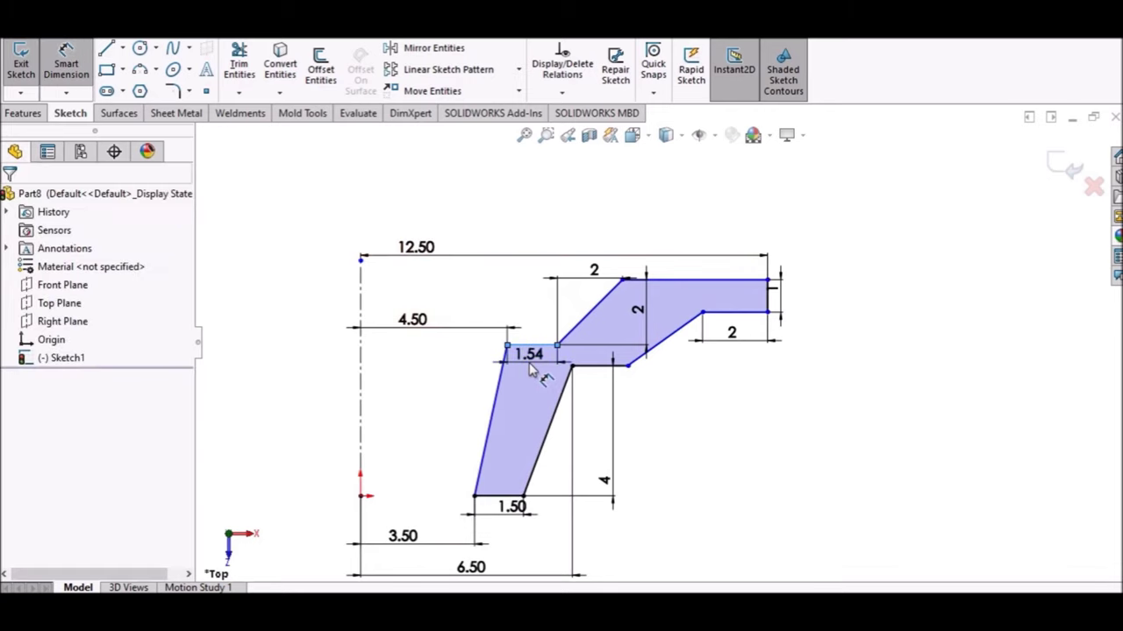
{"action": "left_click", "coordinate": [533, 368]}
{"action": "type", "text": "1"}
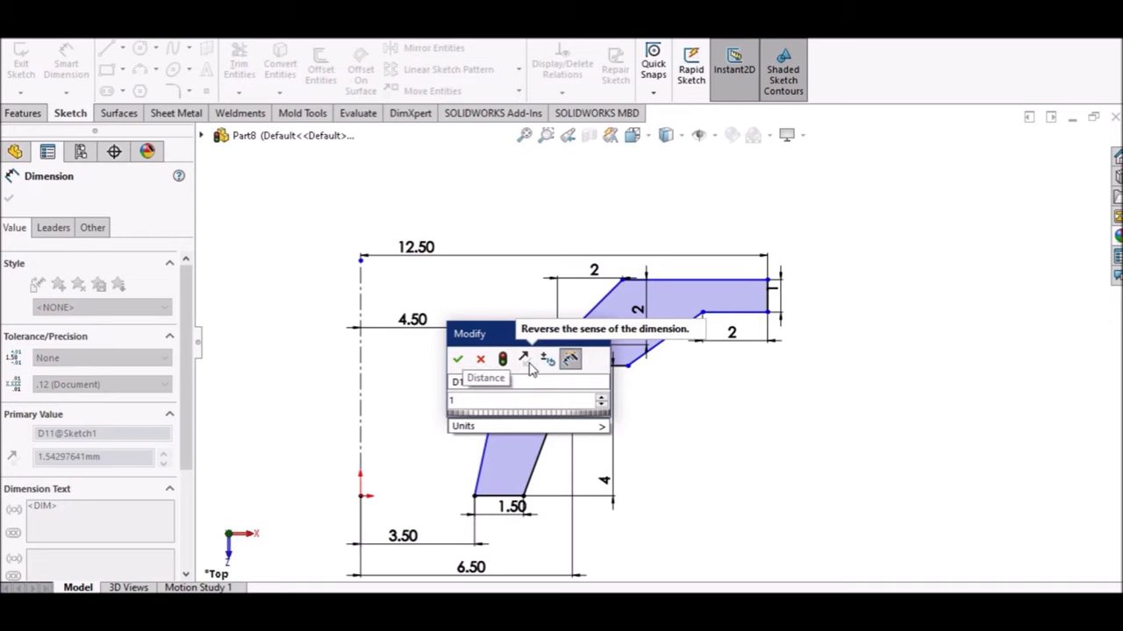
{"action": "key", "text": "Return"}
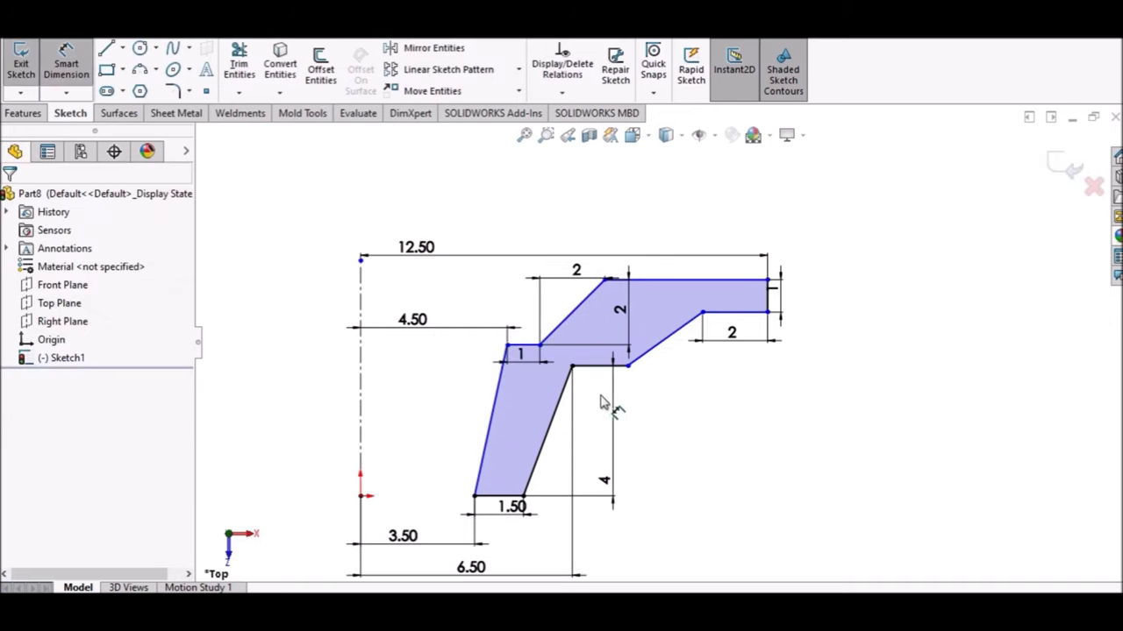
Add a vertical height of 5 from the short top edge to the bottom edge.
{"action": "scroll", "coordinate": [538, 368], "scroll_direction": "down", "scroll_amount": 2}
{"action": "left_click", "coordinate": [518, 331]}
{"action": "left_click", "coordinate": [474, 550]}
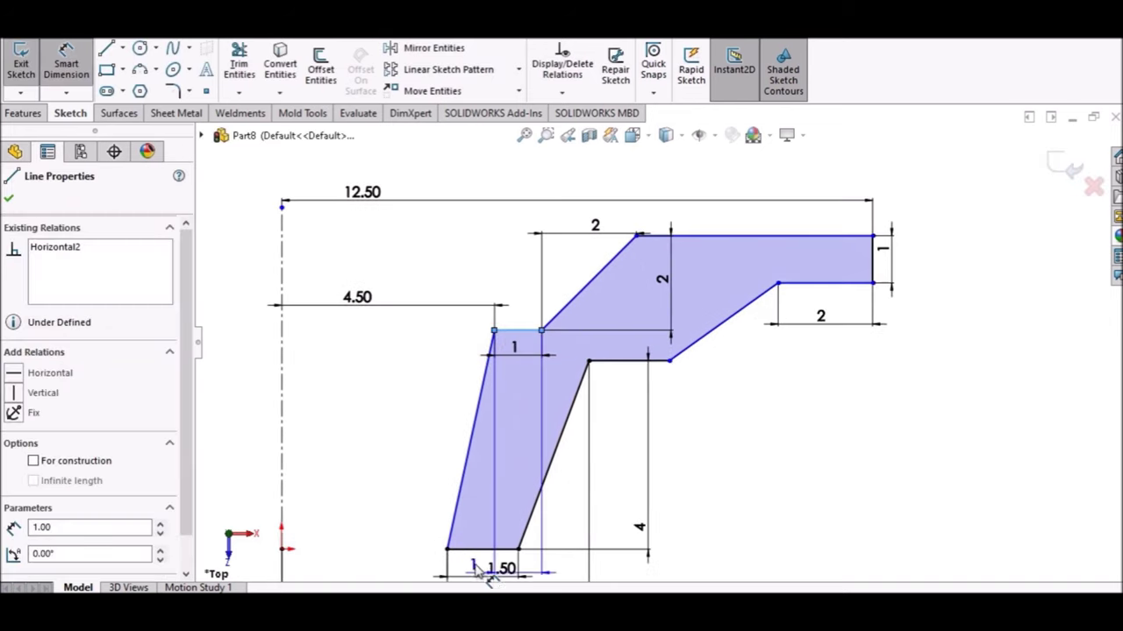
{"action": "left_click", "coordinate": [418, 507]}
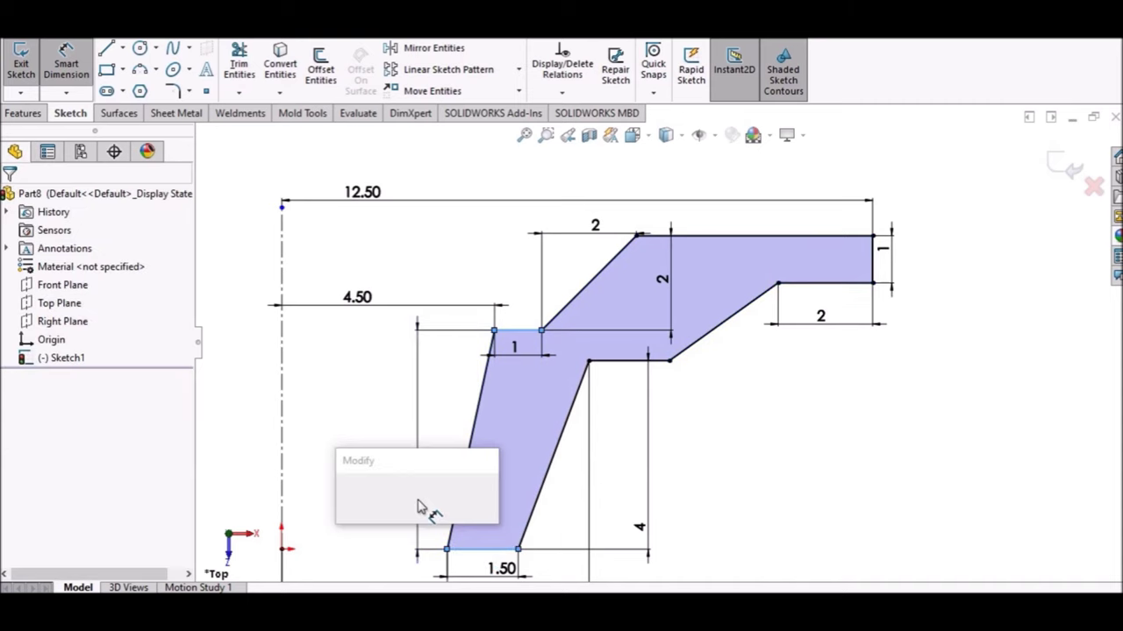
{"action": "type", "text": "5"}
{"action": "key", "text": "Return"}
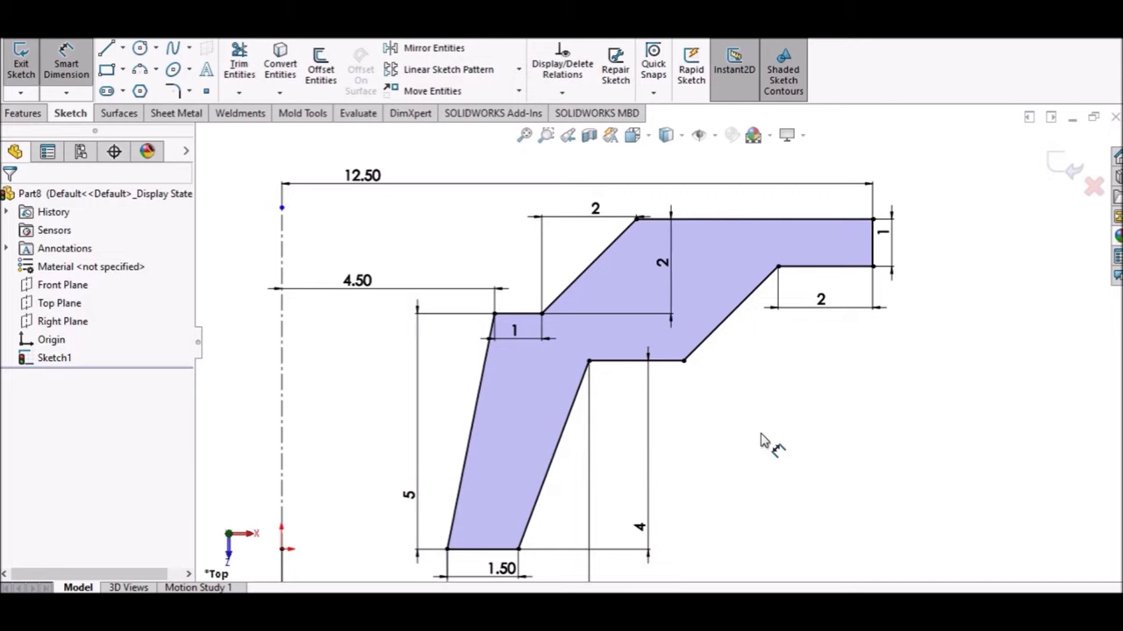
{"action": "right_click", "coordinate": [805, 422]}
{"action": "left_click", "coordinate": [832, 474]}
{"action": "key", "text": "f"}
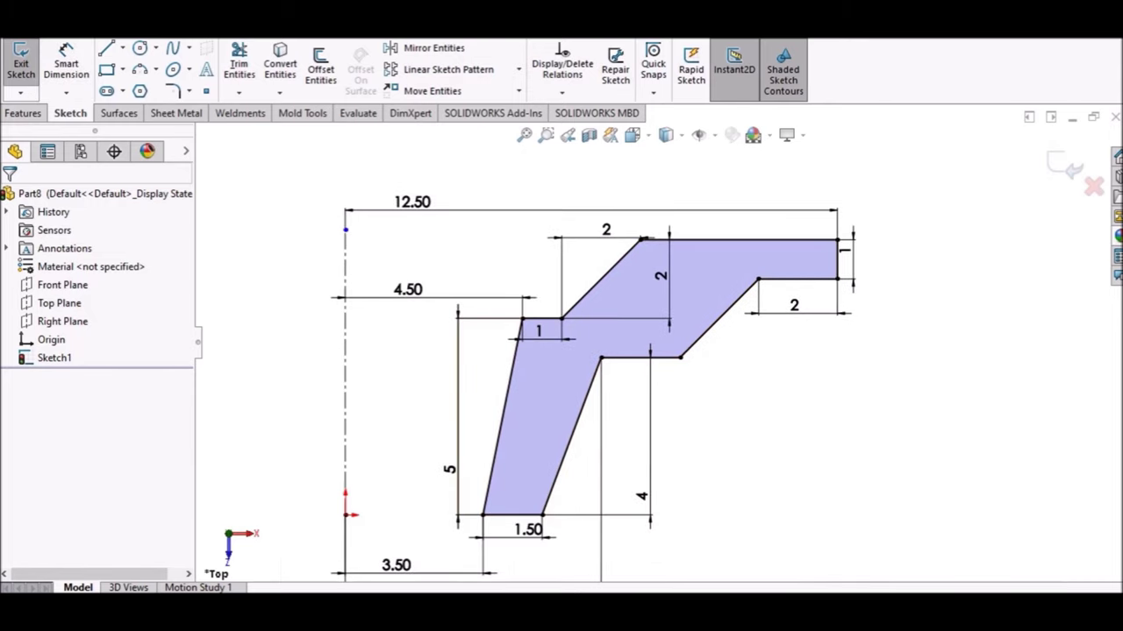
{"action": "left_click", "coordinate": [26, 114]}
Revolve the profile a full 360° (Blind) around centreline Line1 into a solid.
{"action": "key", "text": "f"}
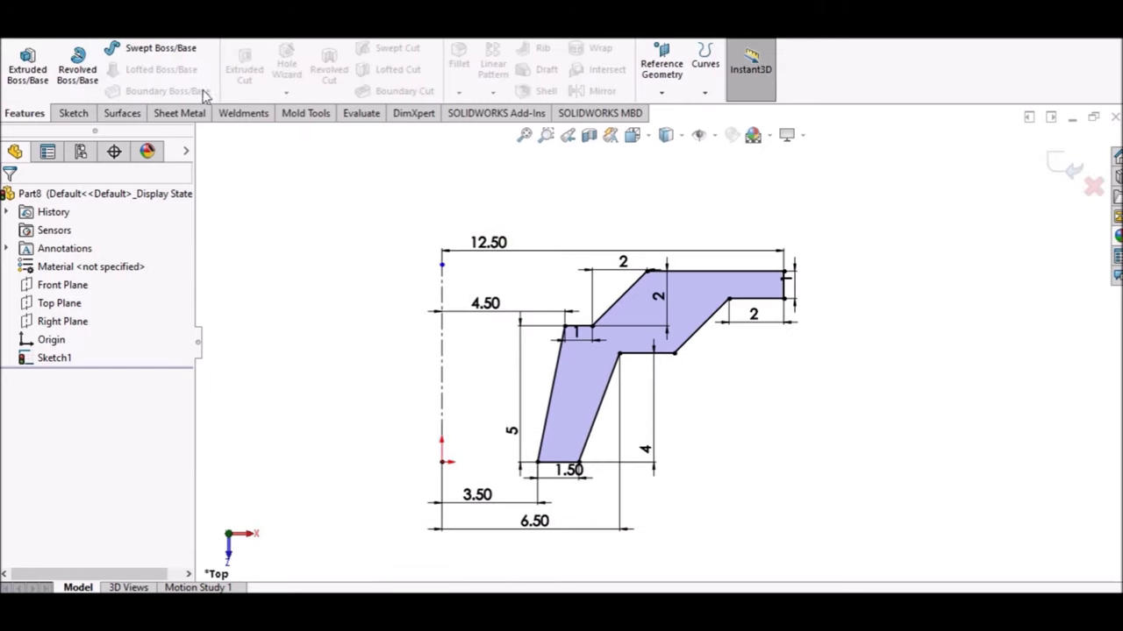
{"action": "left_click", "coordinate": [78, 70]}
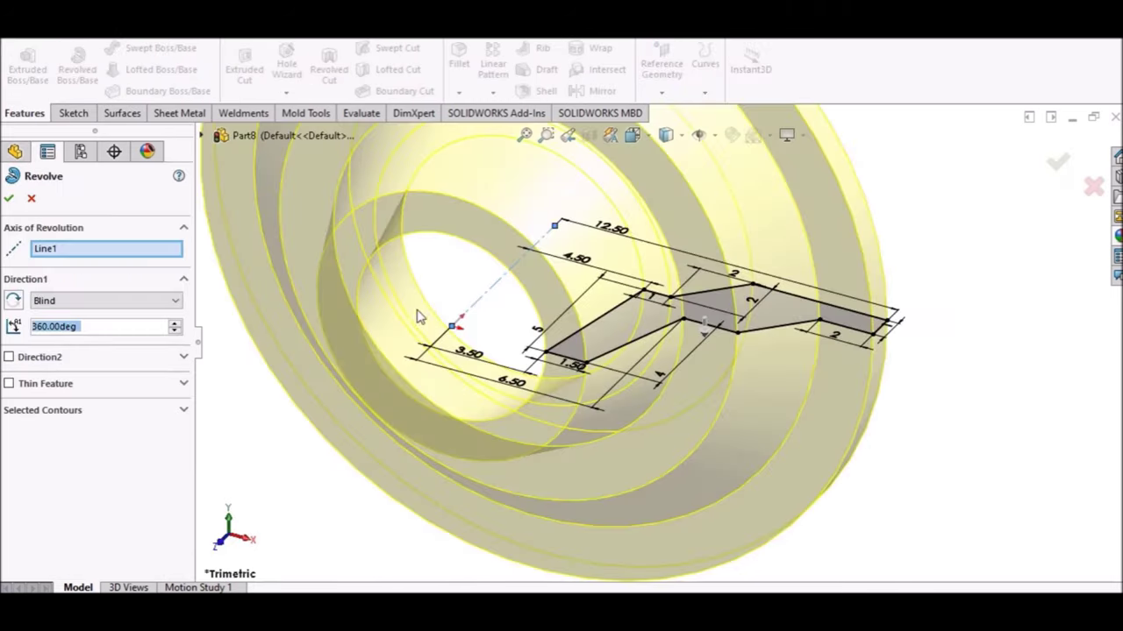
{"action": "scroll", "coordinate": [647, 248], "scroll_direction": "up", "scroll_amount": 3}
{"action": "middle_click_drag", "start_coordinate": [647, 248], "coordinate": [600, 285]}
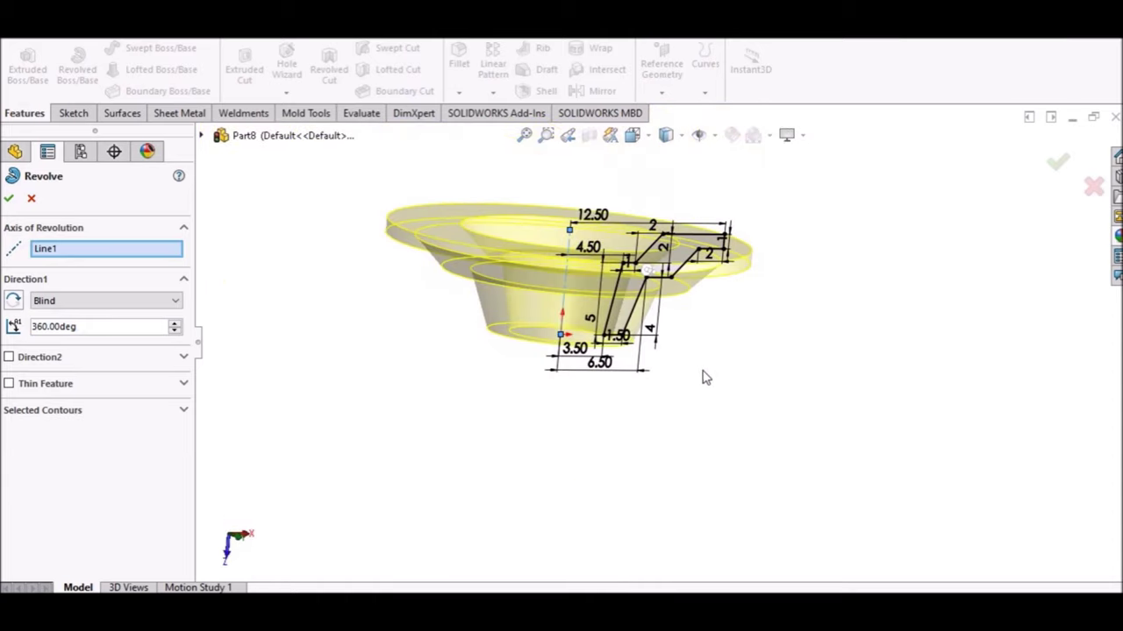
{"action": "scroll", "coordinate": [601, 285], "scroll_direction": "down", "scroll_amount": 2}
{"action": "scroll", "coordinate": [601, 279], "scroll_direction": "down", "scroll_amount": 1}
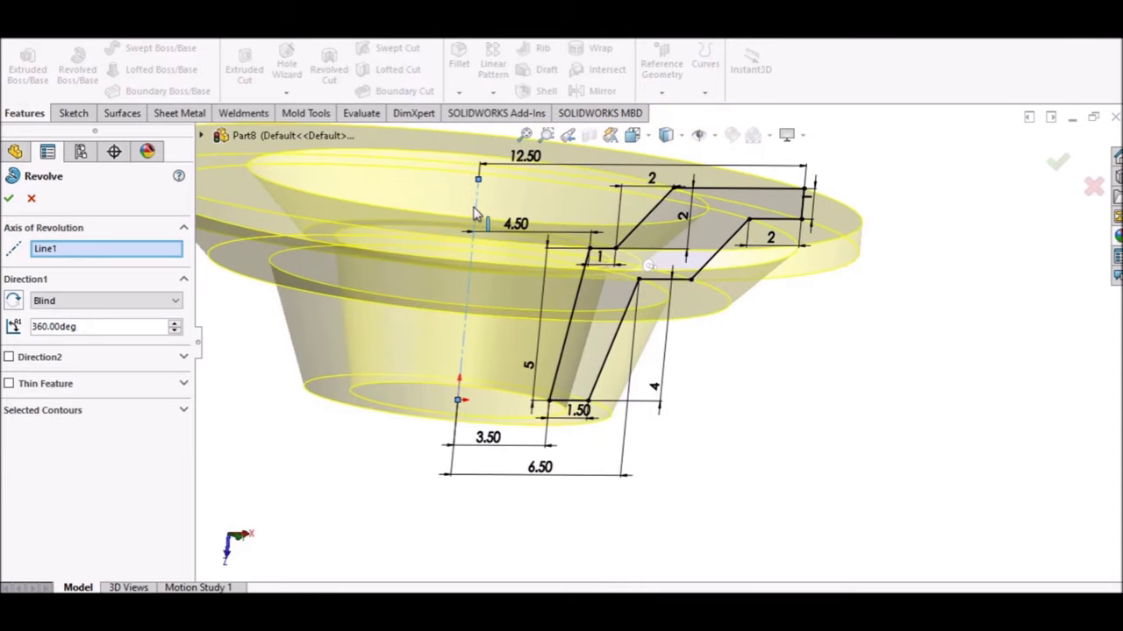
{"action": "key", "text": "Return"}
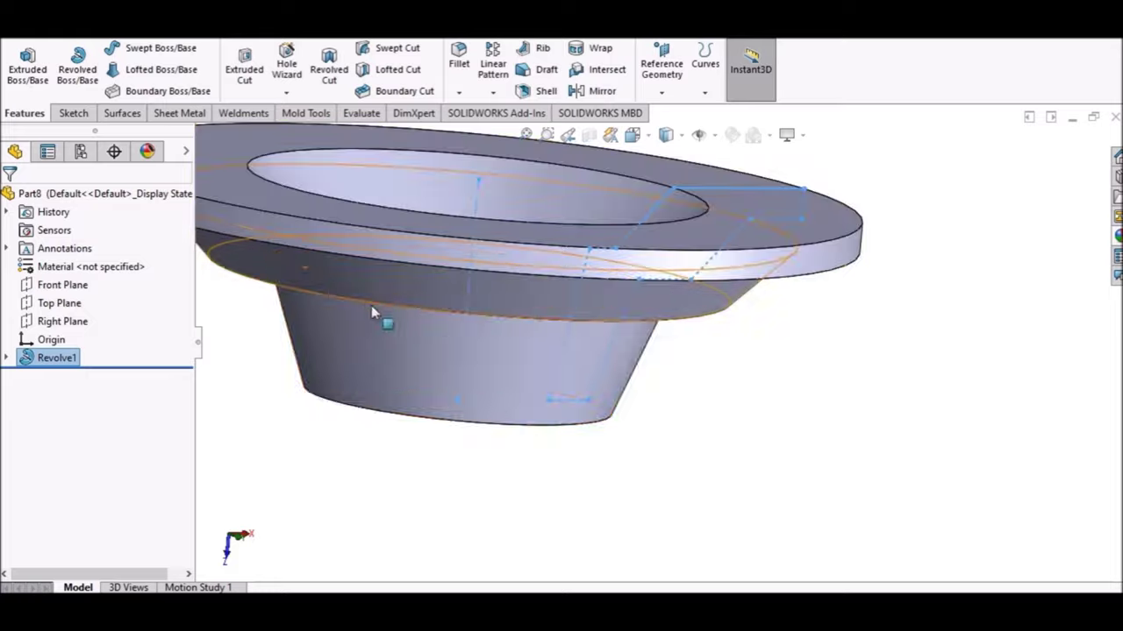
Orbit the part and snap to preset orientations to inspect it from below and above.
{"action": "scroll", "coordinate": [366, 313], "scroll_direction": "up", "scroll_amount": 5}
{"action": "mouse_move", "coordinate": [476, 351]}
{"action": "middle_mouse_down"}
{"action": "mouse_move", "coordinate": [695, 362]}
{"action": "mouse_move", "coordinate": [751, 424]}
{"action": "middle_mouse_up"}
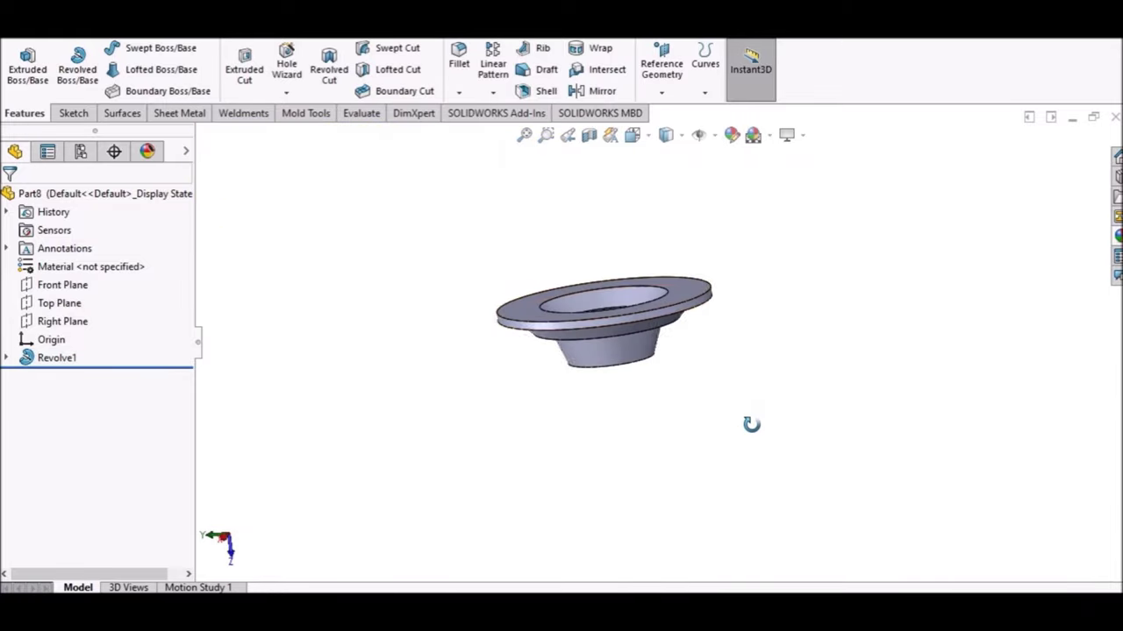
{"action": "left_click", "coordinate": [632, 134]}
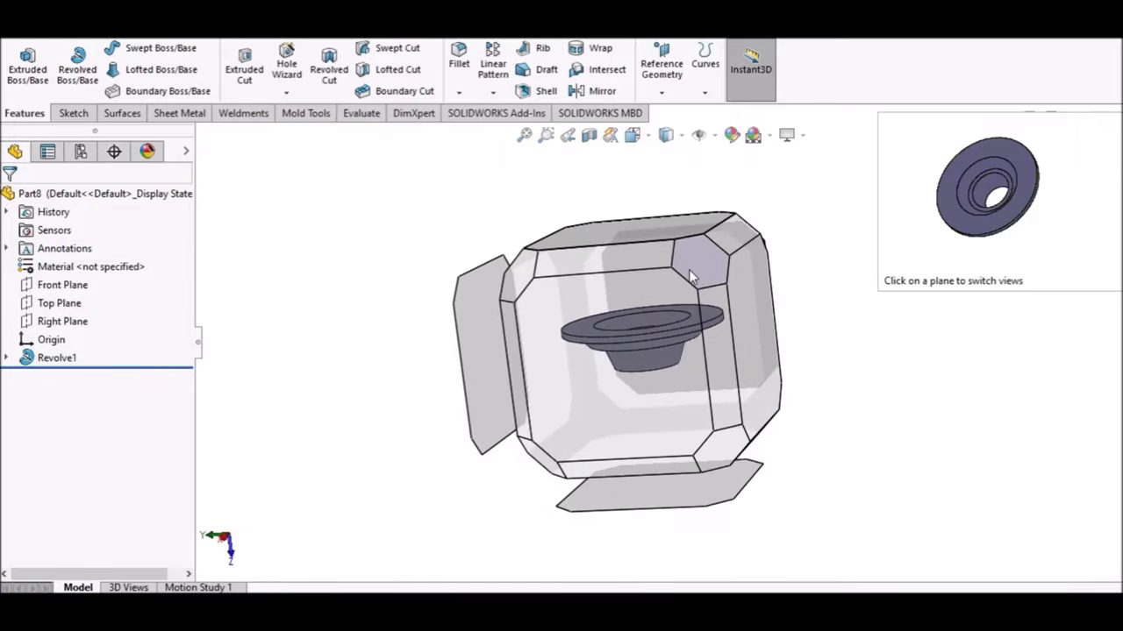
{"action": "left_click", "coordinate": [732, 443]}
{"action": "middle_click_drag", "start_coordinate": [842, 243], "coordinate": [737, 281]}
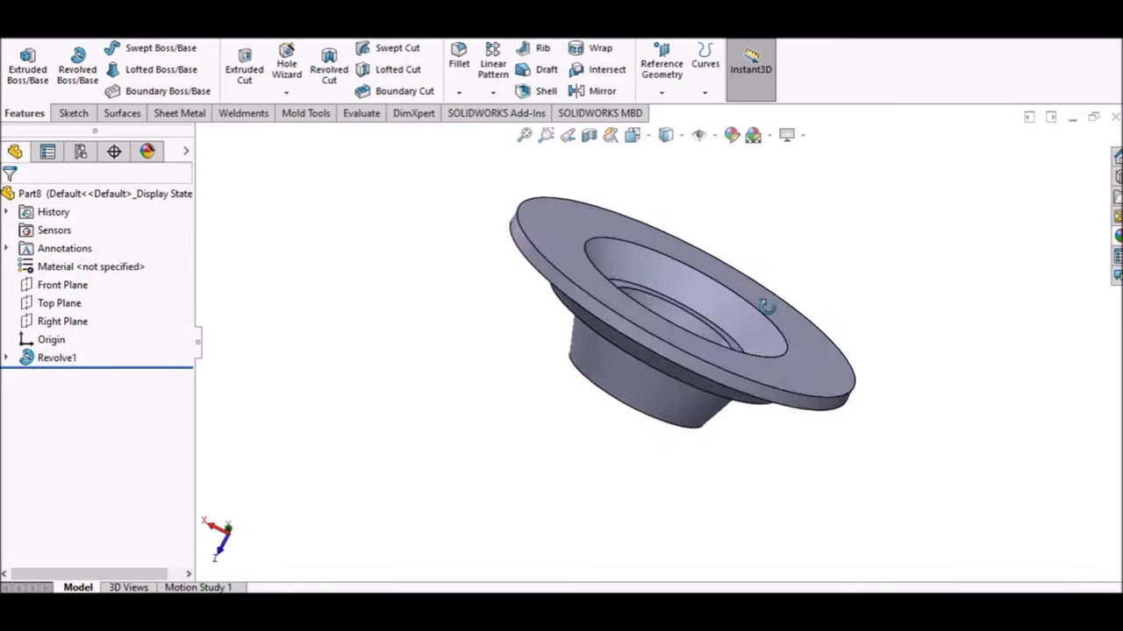
{"action": "left_click", "coordinate": [632, 134]}
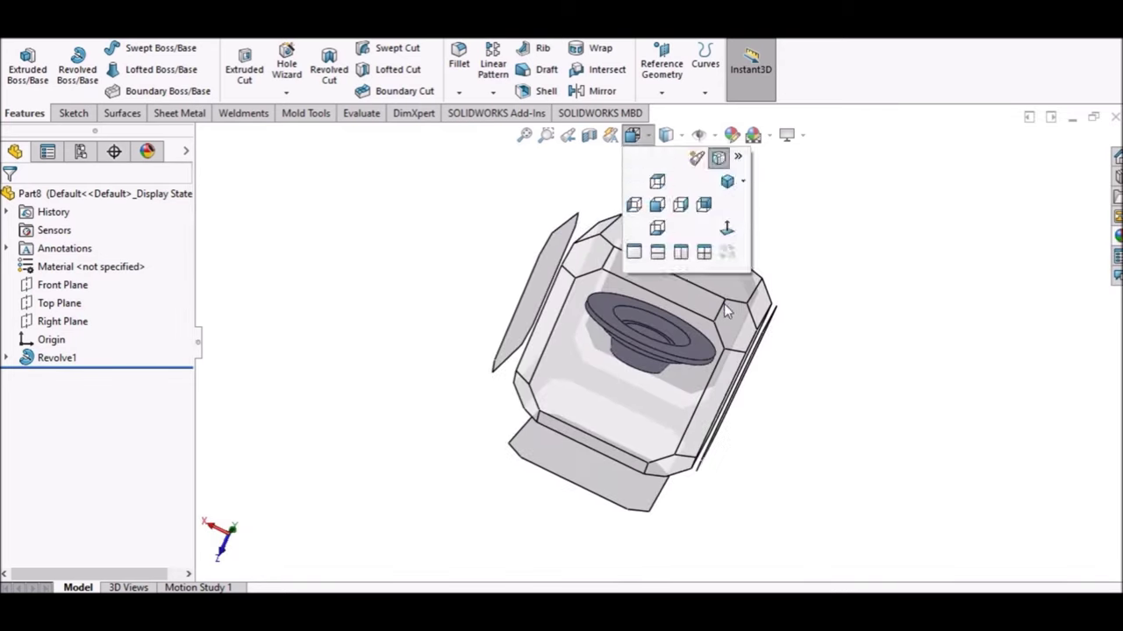
{"action": "left_click", "coordinate": [741, 331]}
Settle on a straight Front view of the part and bring up the Metal appearances library.
{"action": "middle_click_drag", "start_coordinate": [884, 390], "coordinate": [938, 283]}
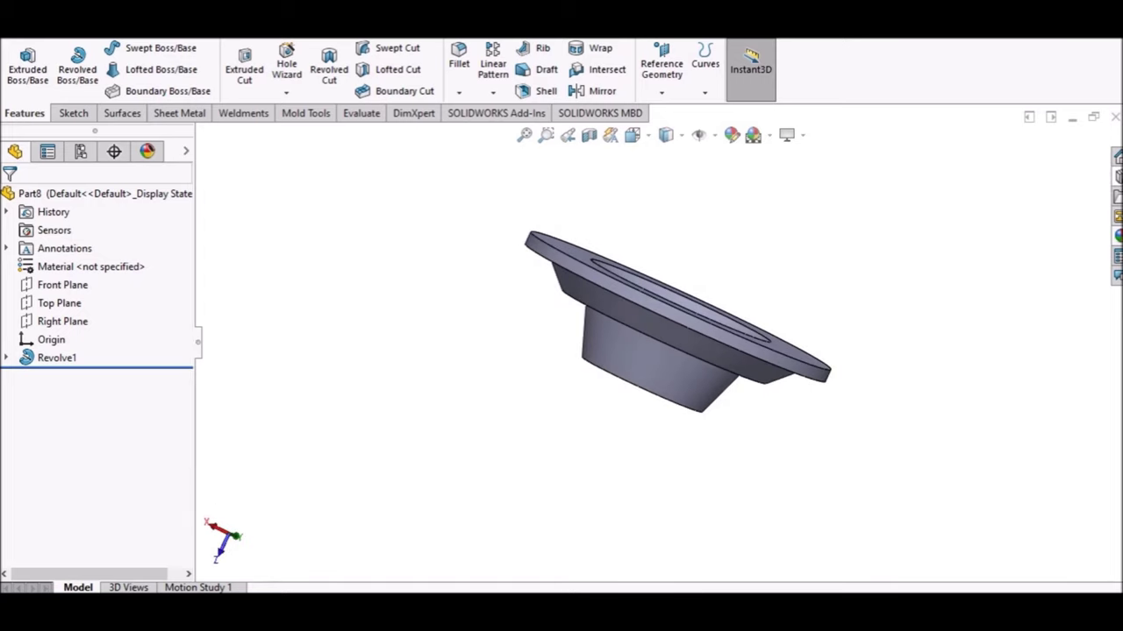
{"action": "left_click", "coordinate": [633, 134]}
{"action": "left_click", "coordinate": [649, 324]}
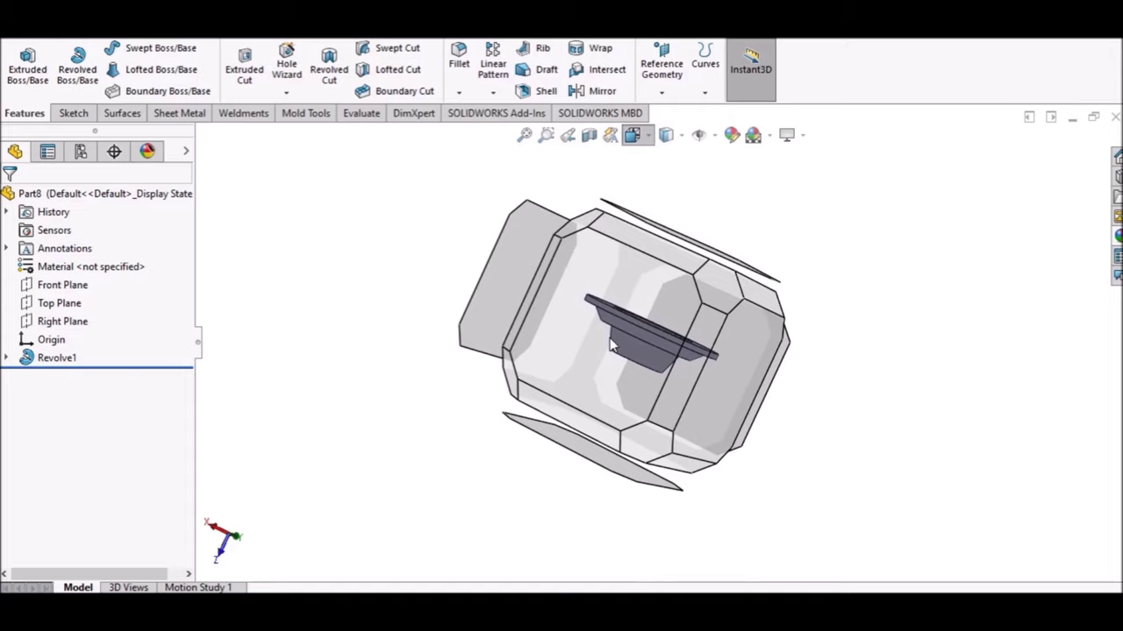
{"action": "left_click", "coordinate": [1119, 235]}
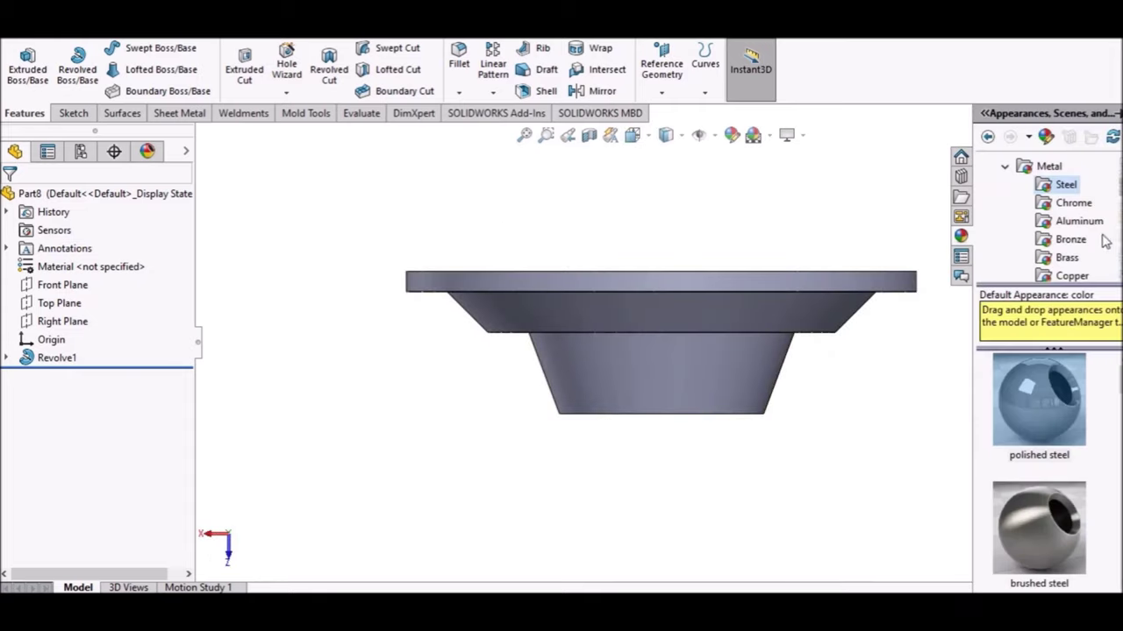
Apply the matte iron appearance from Metal > Iron to the part.
{"action": "left_click", "coordinate": [1008, 170]}
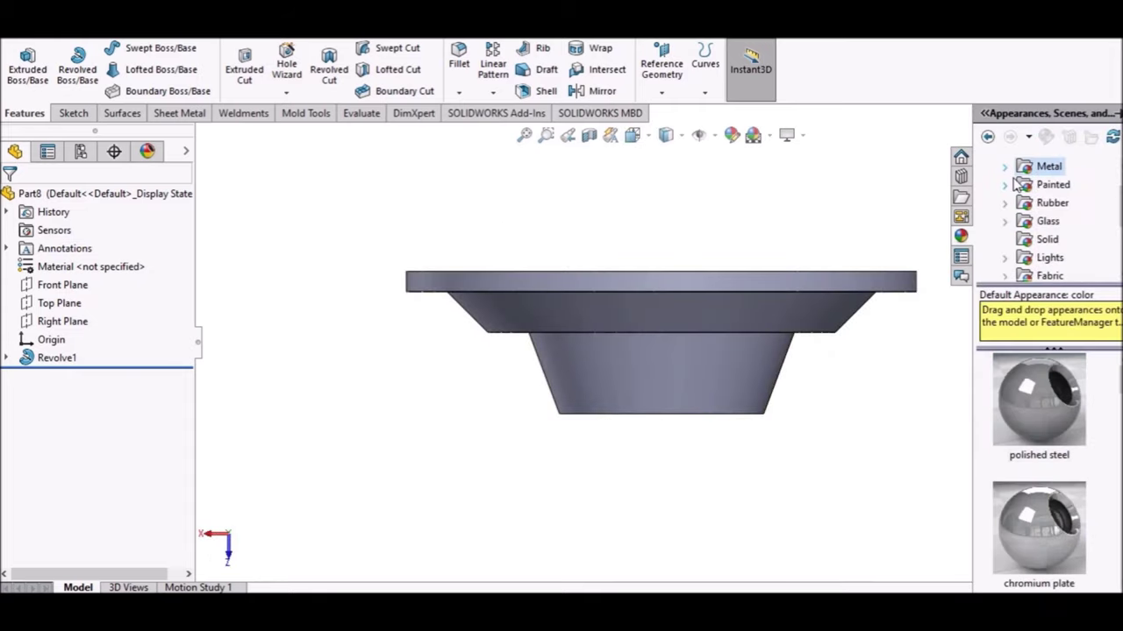
{"action": "left_click", "coordinate": [1006, 169]}
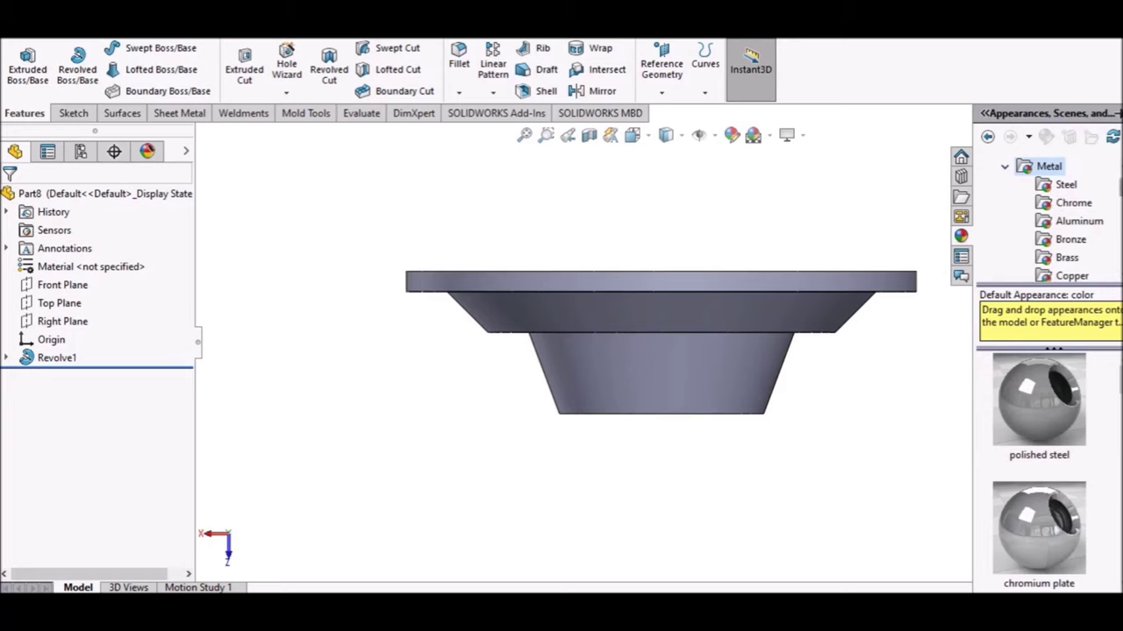
{"action": "scroll", "coordinate": [1053, 219], "scroll_direction": "down", "scroll_amount": 1}
{"action": "scroll", "coordinate": [1053, 220], "scroll_direction": "down", "scroll_amount": 1}
{"action": "scroll", "coordinate": [1052, 219], "scroll_direction": "down", "scroll_amount": 1}
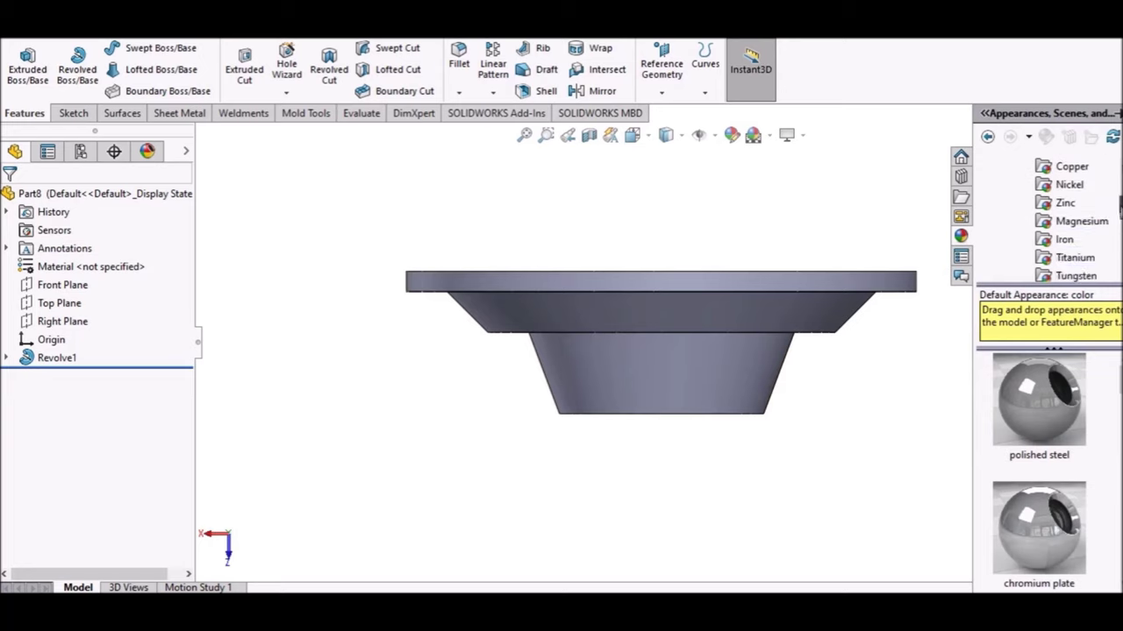
{"action": "left_click", "coordinate": [1062, 240]}
{"action": "double_click", "coordinate": [1038, 401]}
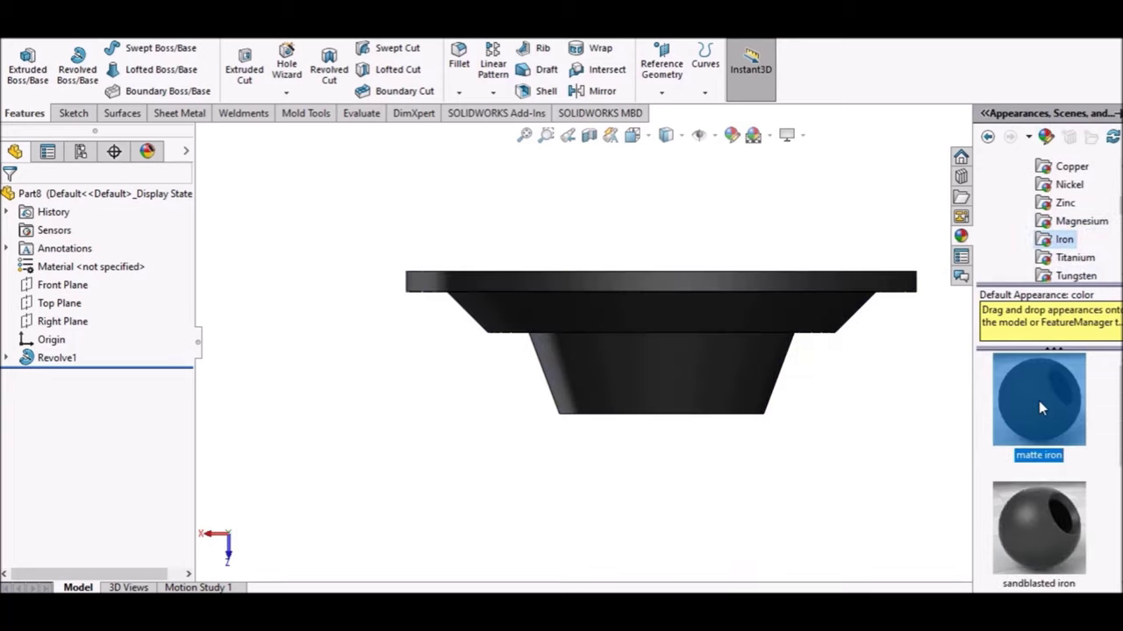
Replace it with sandblasted iron and view the black part from a straight side view.
{"action": "middle_click_drag", "start_coordinate": [821, 346], "coordinate": [819, 451]}
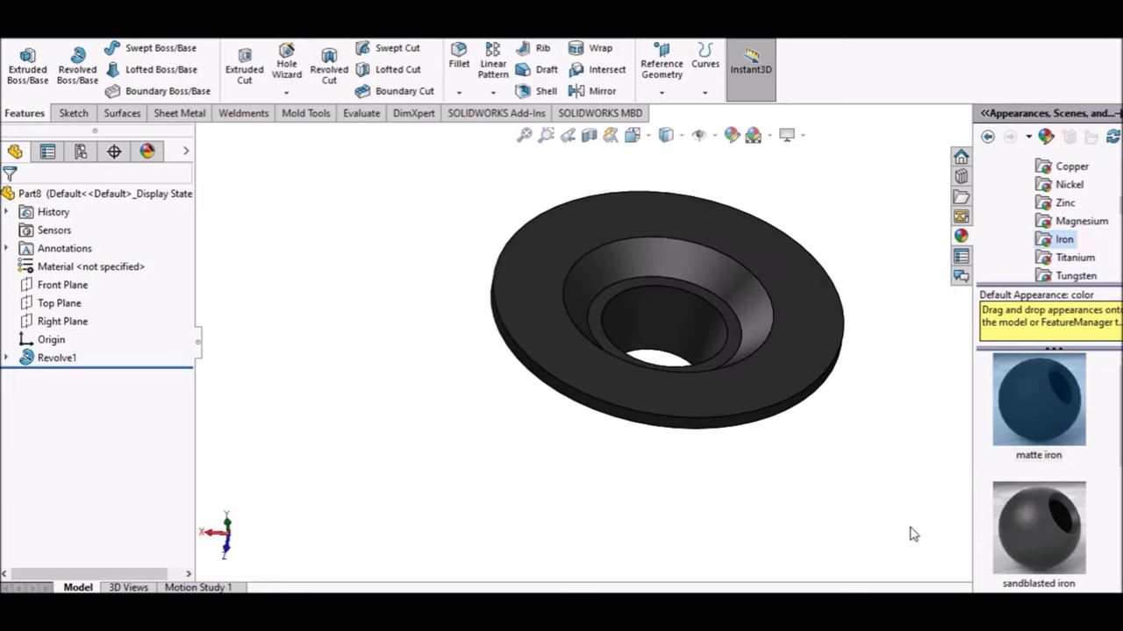
{"action": "double_click", "coordinate": [1025, 522]}
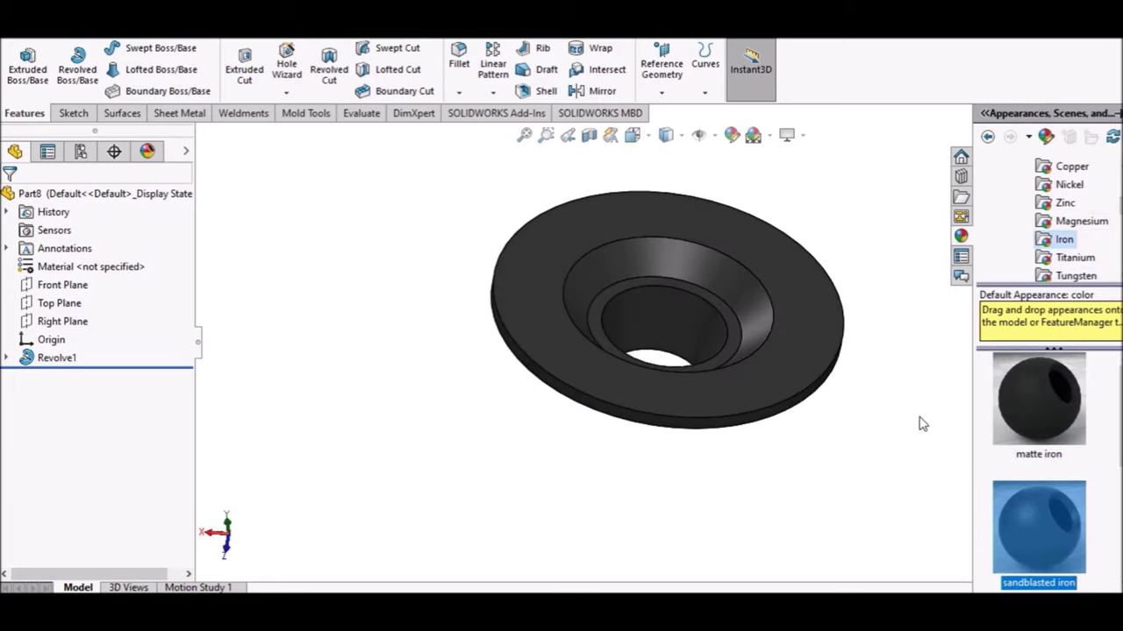
{"action": "mouse_move", "coordinate": [825, 416]}
{"action": "middle_mouse_down"}
{"action": "mouse_move", "coordinate": [842, 290]}
{"action": "mouse_move", "coordinate": [904, 319]}
{"action": "mouse_move", "coordinate": [838, 349]}
{"action": "middle_mouse_up"}
{"action": "left_click", "coordinate": [631, 139]}
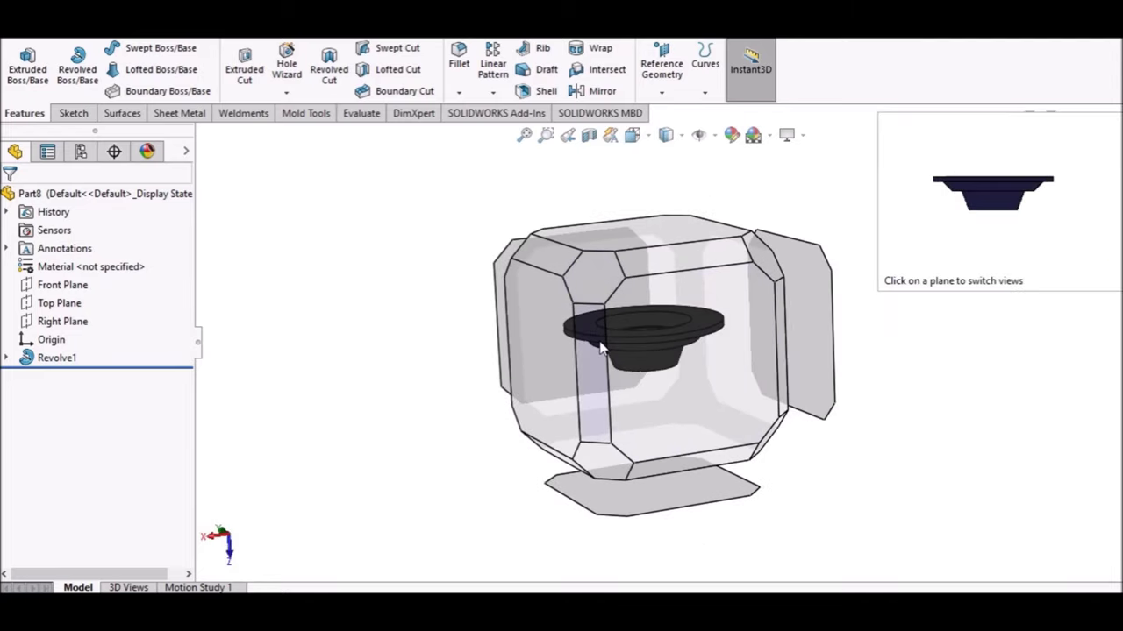
{"action": "left_click", "coordinate": [604, 338]}
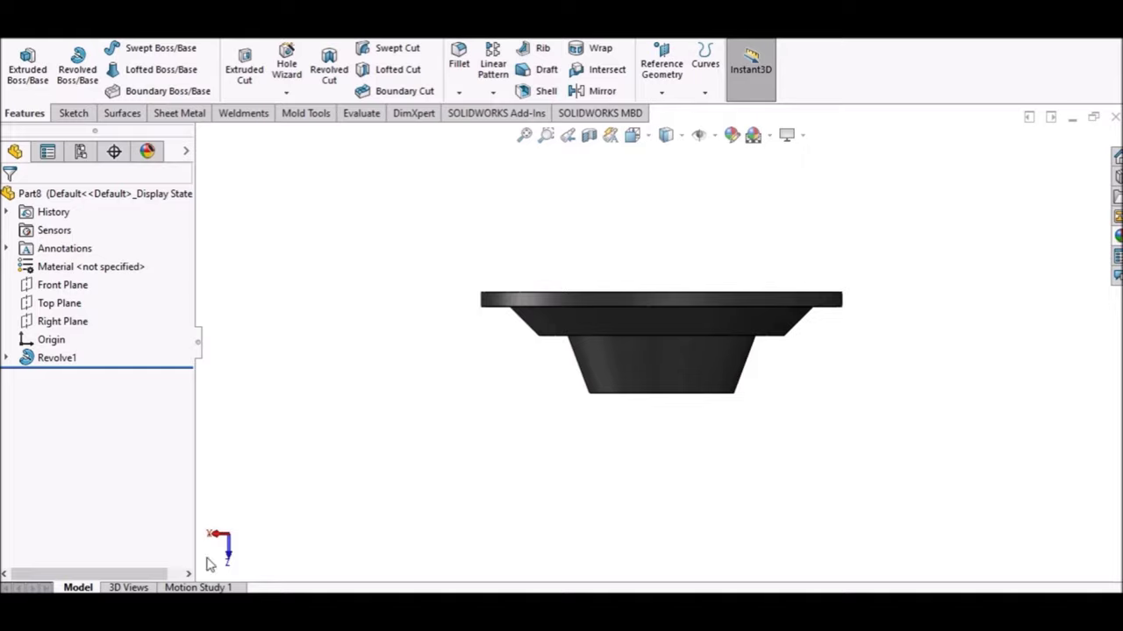